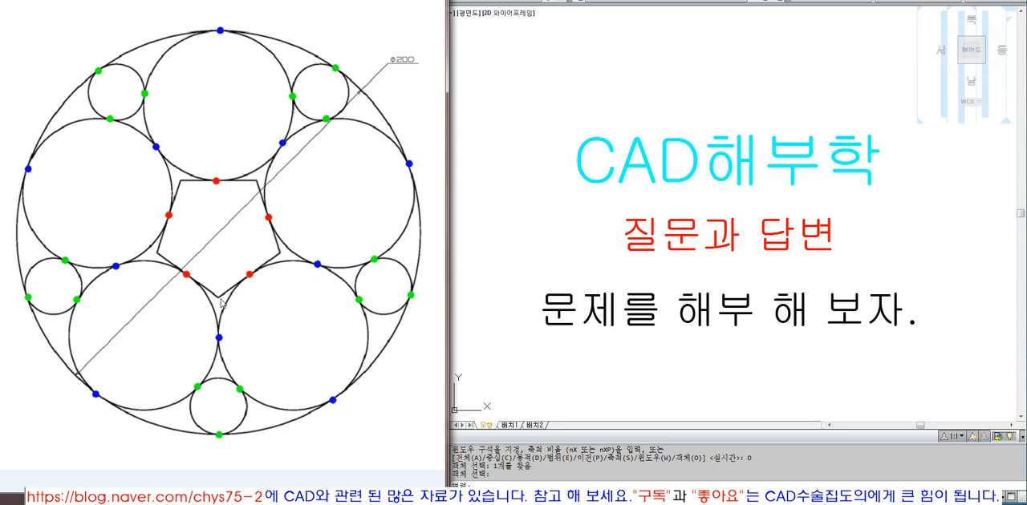
# Step: Examine the reference drawing's tangent points between the pentagon and large circles, and between neighbouring circles and the outer circle
pyautogui.click(247, 274)
pyautogui.click(266, 214)
pyautogui.click(212, 178)
pyautogui.click(171, 216)
pyautogui.click(182, 274)
pyautogui.click(169, 214)
pyautogui.click(266, 232)
pyautogui.click(117, 267)
pyautogui.click(157, 145)
pyautogui.click(115, 266)
pyautogui.click(116, 266)
pyautogui.click(28, 169)
pyautogui.click(28, 169)
pyautogui.click(117, 266)
pyautogui.click(160, 148)
pyautogui.click(29, 170)
pyautogui.click(115, 266)
pyautogui.click(156, 146)
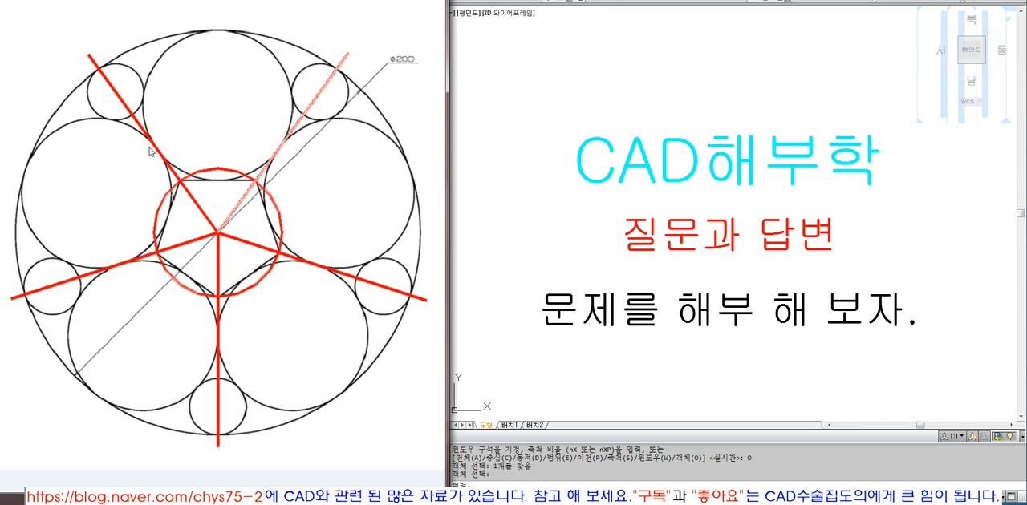
# Step: Examine how the reference drawing's five radial lines run from the centre through the pentagon vertices and the tangent points of neighbouring large circles
pyautogui.click(255, 495)
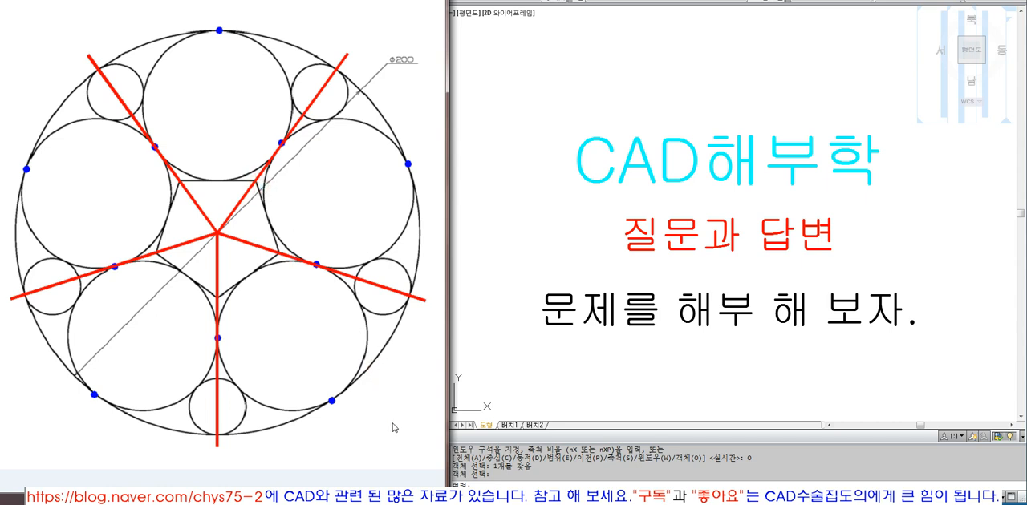
pyautogui.click(392, 424)
pyautogui.click(370, 124)
pyautogui.click(273, 205)
pyautogui.click(283, 213)
pyautogui.click(343, 205)
pyautogui.click(339, 204)
pyautogui.click(340, 205)
pyautogui.click(356, 211)
pyautogui.click(154, 147)
pyautogui.click(282, 143)
# Step: Bring the empty drawing area beside the title frame into close view
pyautogui.scroll(-5, 593, 233)
pyautogui.scroll(3, 610, 240)
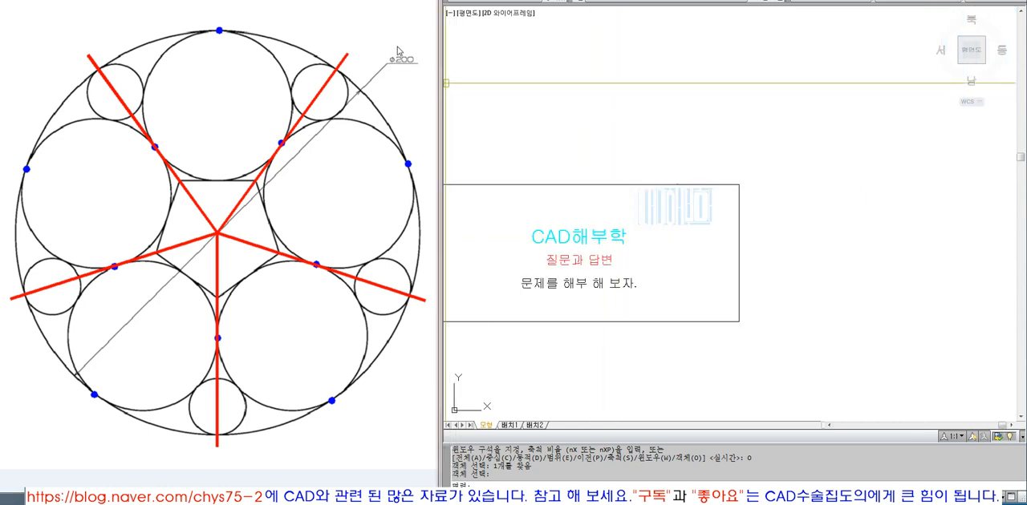
pyautogui.write('z')
pyautogui.press('space')
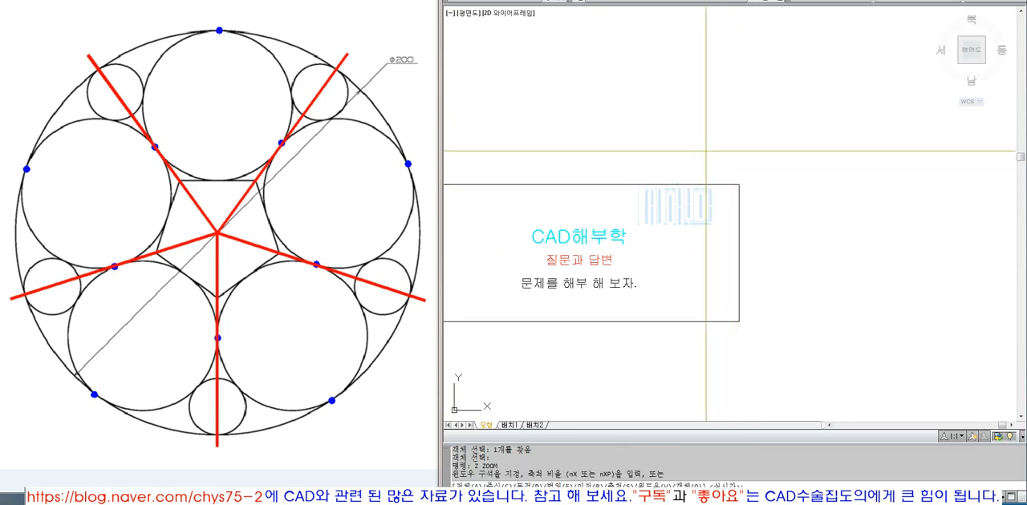
pyautogui.click(706, 150)
pyautogui.click(929, 337)
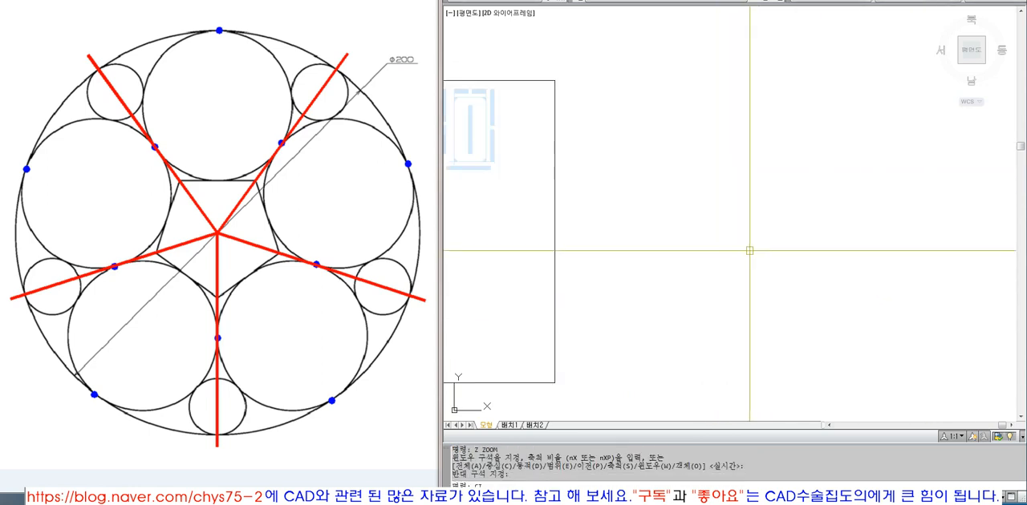
pyautogui.write('ci')
pyautogui.press('Escape')
pyautogui.press('Escape')
pyautogui.press('Escape')
pyautogui.press('Escape')
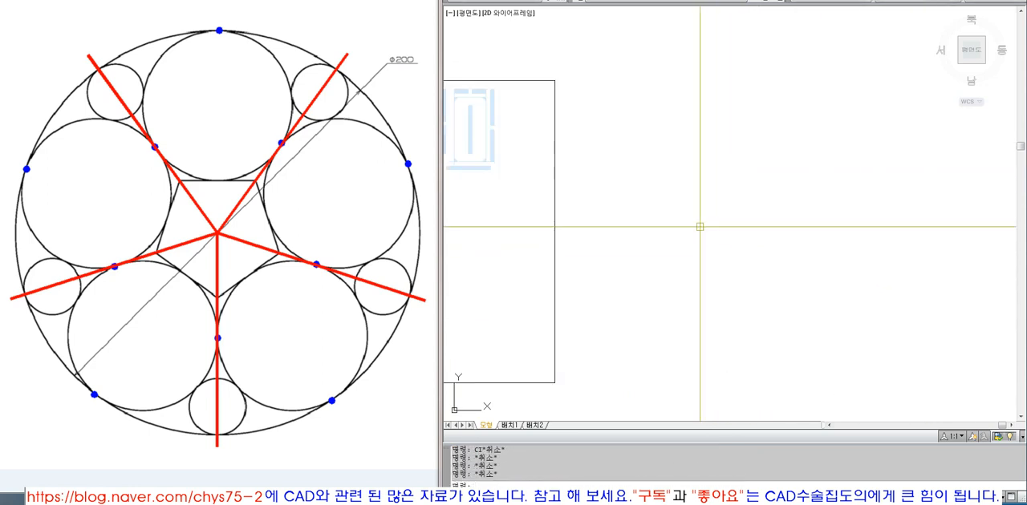
pyautogui.click(388, 14)
pyautogui.click(739, 226)
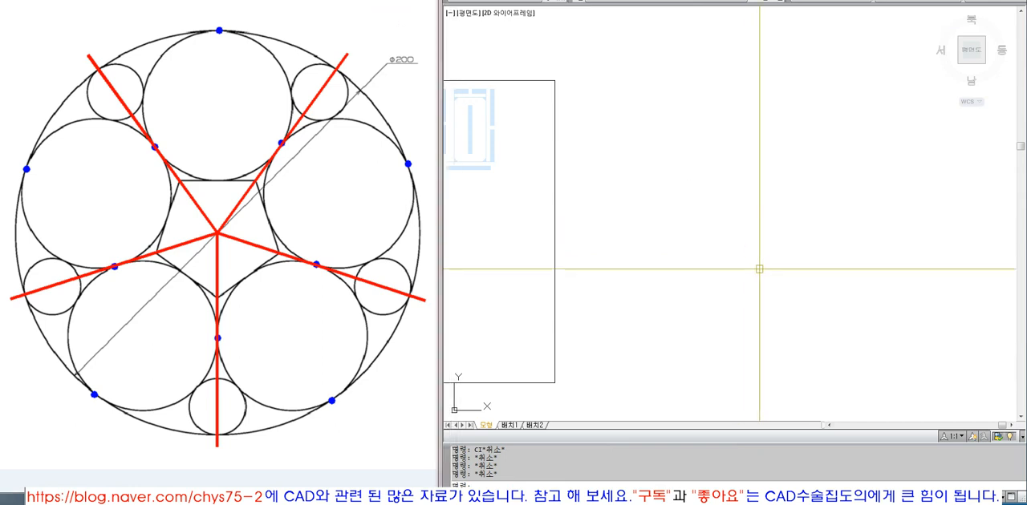
# Step: Draw a circle with a diameter of 200 in the empty area beside the title frame
pyautogui.write('ci')
pyautogui.press('Return')
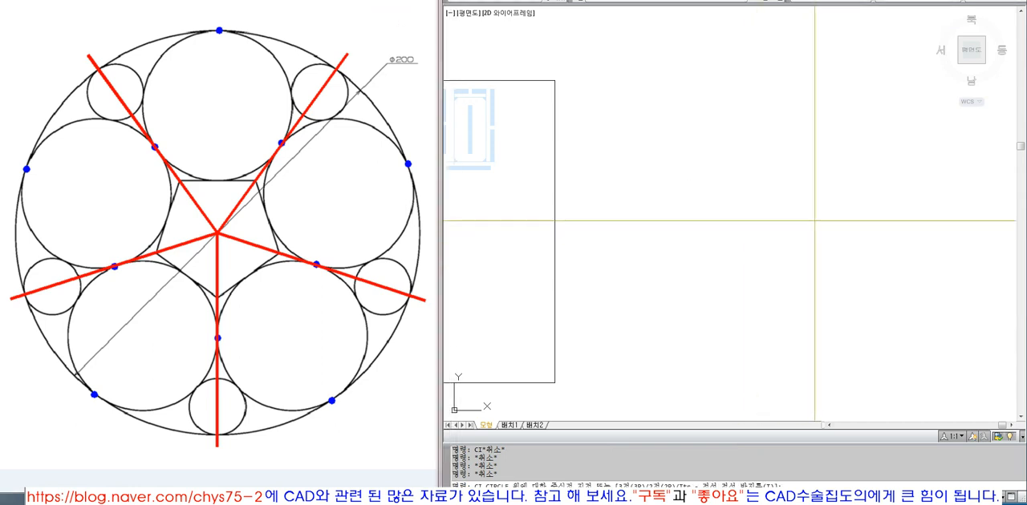
pyautogui.click(814, 220)
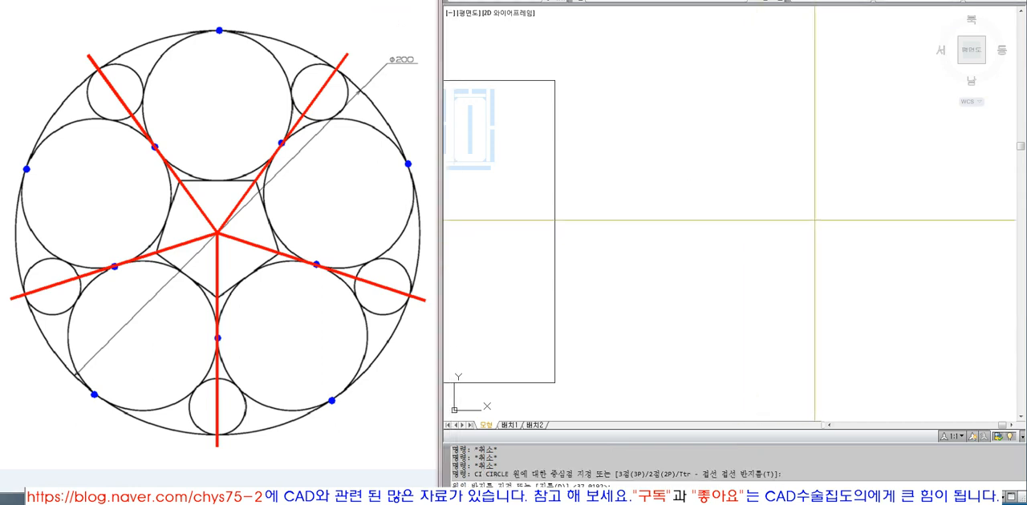
pyautogui.write('D')
pyautogui.press('Return')
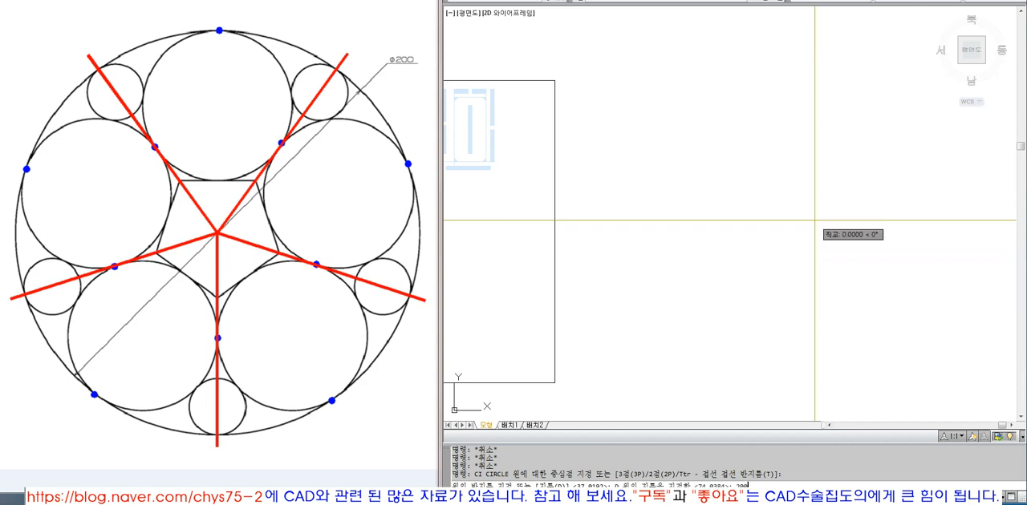
pyautogui.write('200')
pyautogui.press('Return')
# Step: Put the 200-diameter circle on the Model layer
pyautogui.write('z')
pyautogui.press('Return')
pyautogui.click(658, 53)
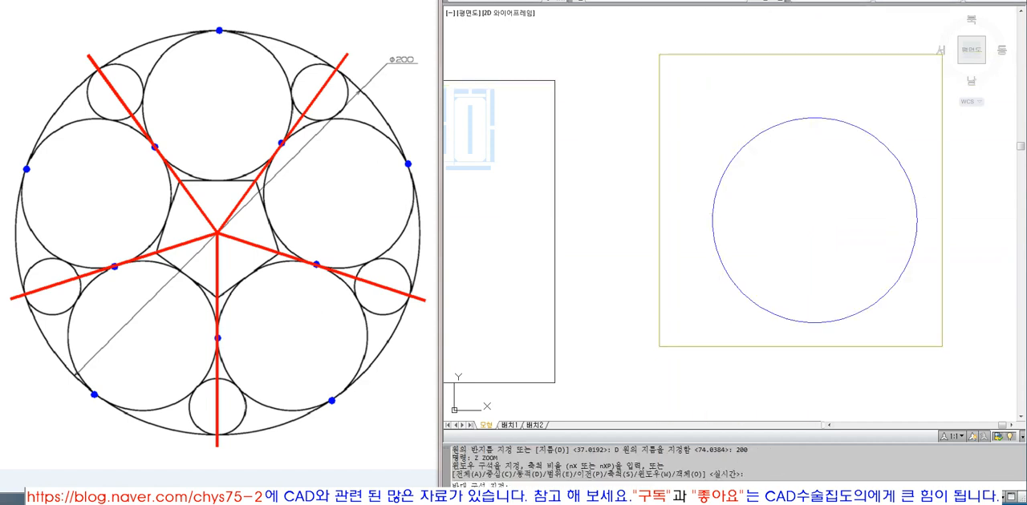
pyautogui.click(953, 364)
pyautogui.click(915, 322)
pyautogui.click(767, 156)
pyautogui.click(665, 1)
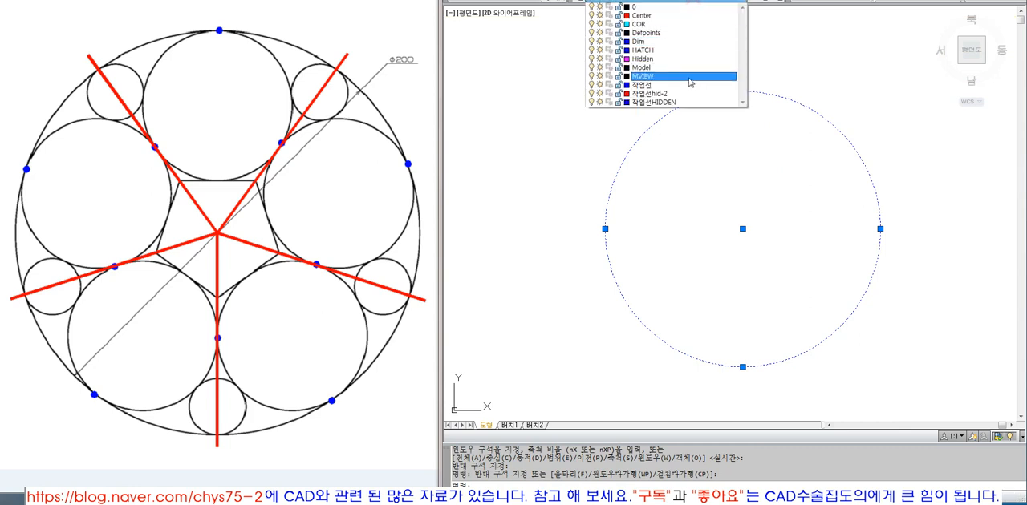
pyautogui.click(687, 69)
pyautogui.press('Escape')
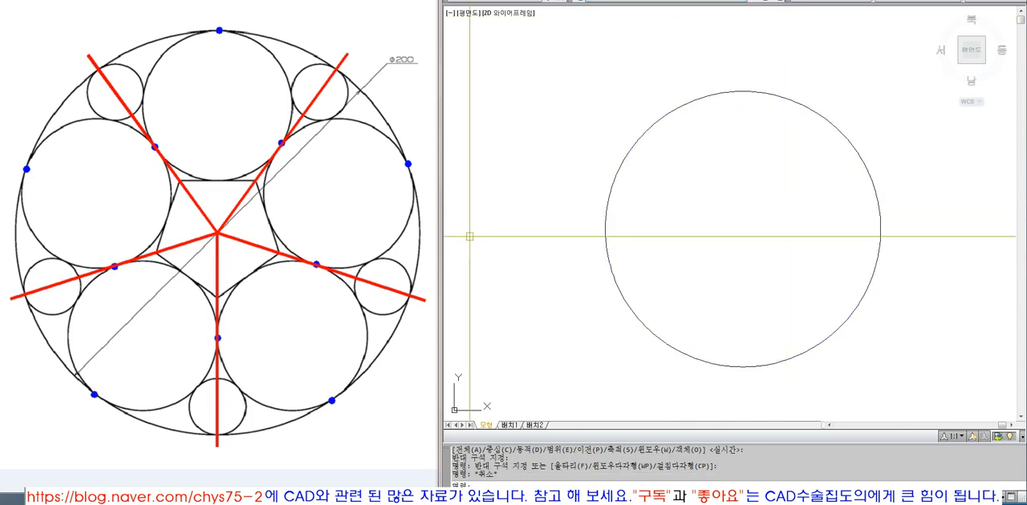
# Step: Show the pentagon's circumscribed circle in the reference drawing and check the centre of the 200-diameter circle
pyautogui.click(255, 493)
pyautogui.click(706, 245)
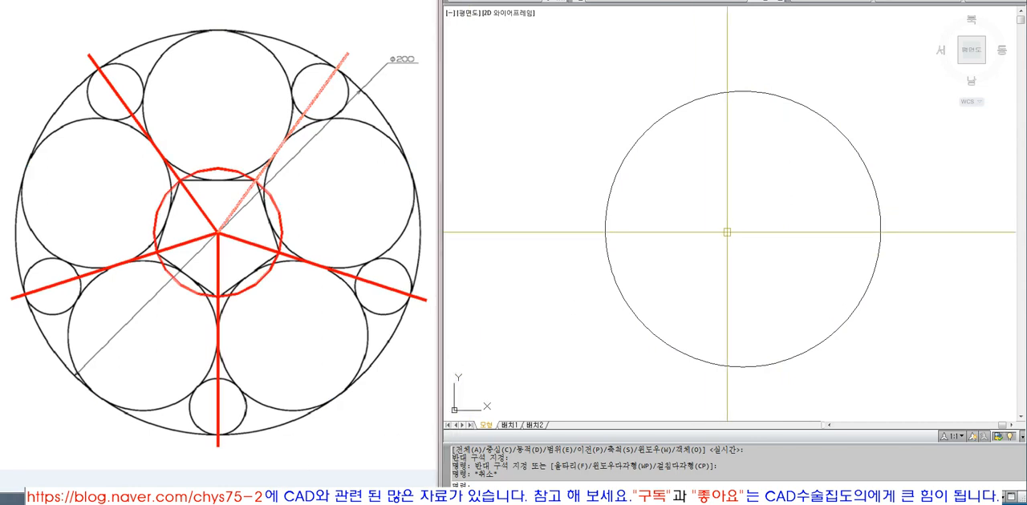
pyautogui.click(824, 112)
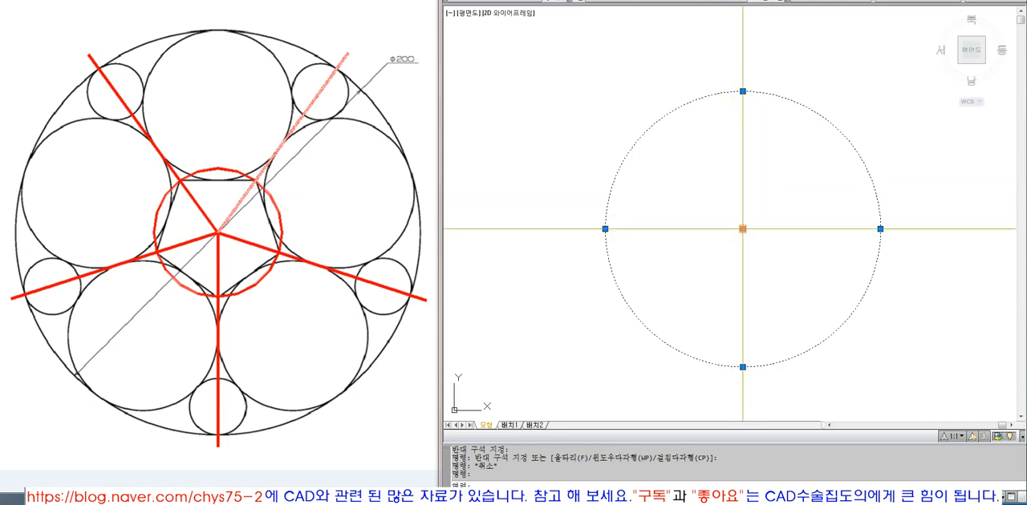
pyautogui.press('Escape')
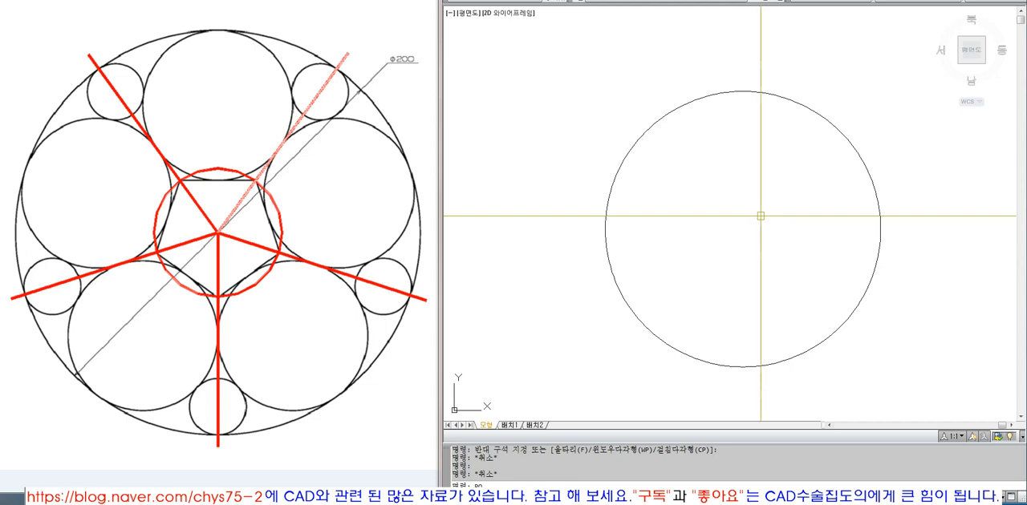
pyautogui.press('Escape')
pyautogui.press('Escape')
# Step: Draw a 5-sided inscribed polygon centred on the circle, with a radius of about 131 and one vertex pointing straight down
pyautogui.write('POLYH')
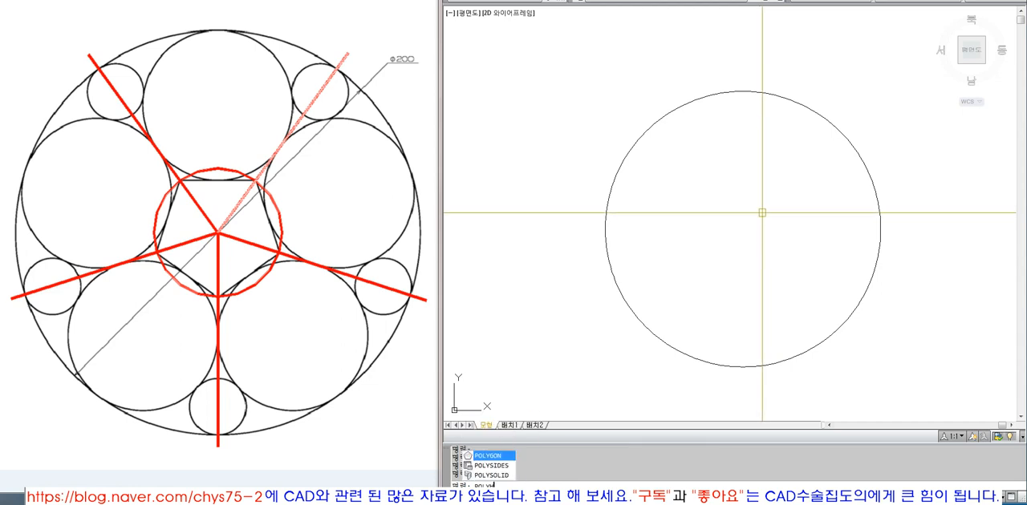
pyautogui.write('ON')
pyautogui.press('Return')
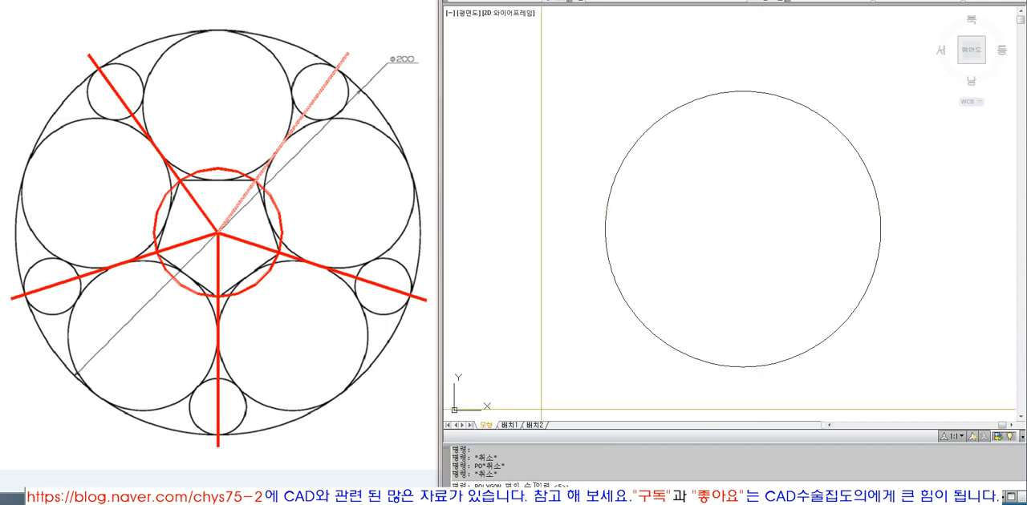
pyautogui.press('Return')
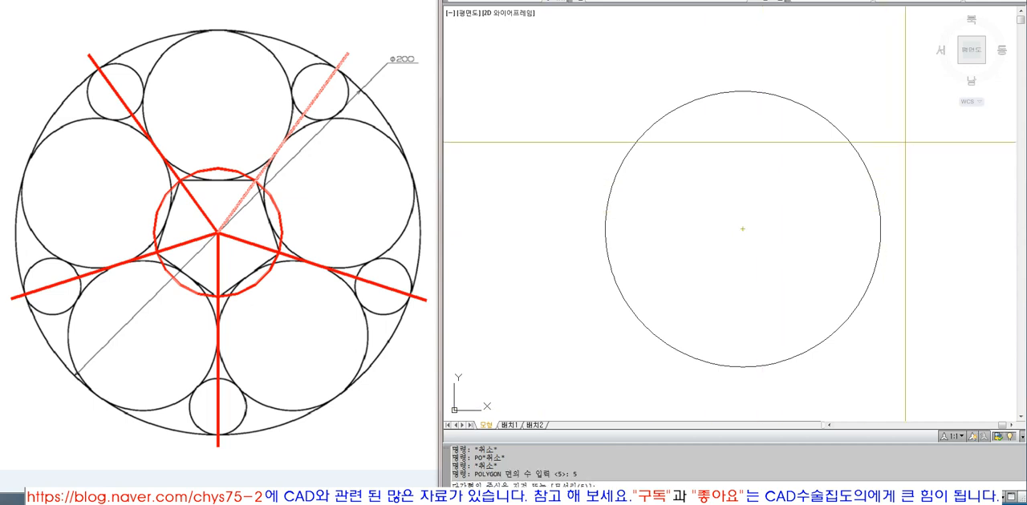
pyautogui.click(846, 140)
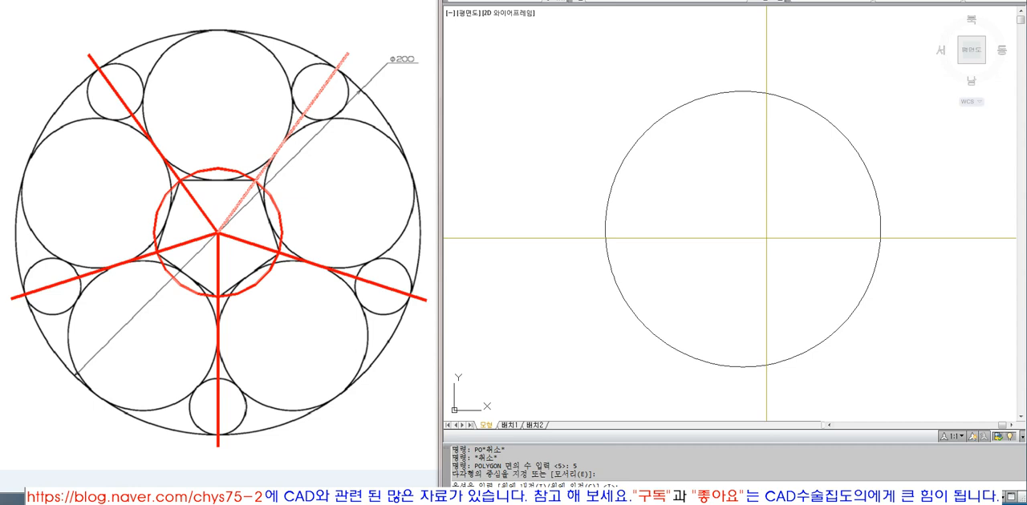
pyautogui.click(741, 229)
pyautogui.write('i')
pyautogui.press('Return')
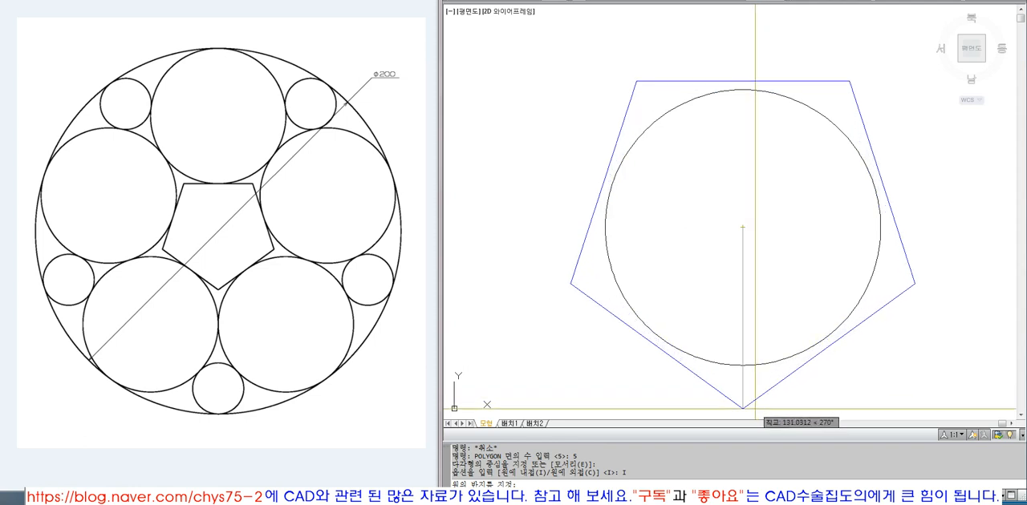
pyautogui.click(754, 409)
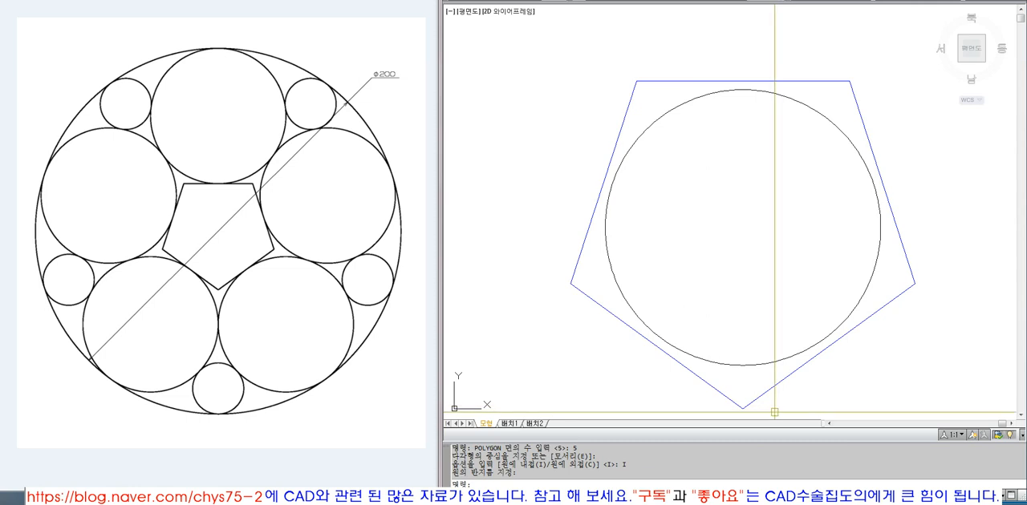
# Step: Match the pentagon's properties to those of the circle
pyautogui.write('ma')
pyautogui.press('space')
pyautogui.click(855, 310)
pyautogui.click(871, 314)
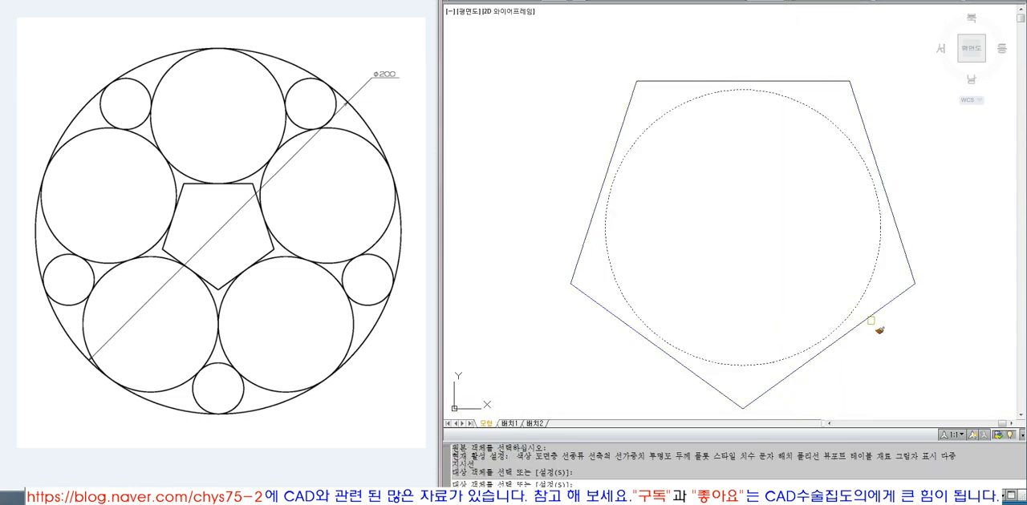
pyautogui.press('space')
# Step: Draw lines from the pentagon's bottom vertex and lower-left vertex to the circle's centre
pyautogui.write('l')
pyautogui.press('space')
pyautogui.click(742, 410)
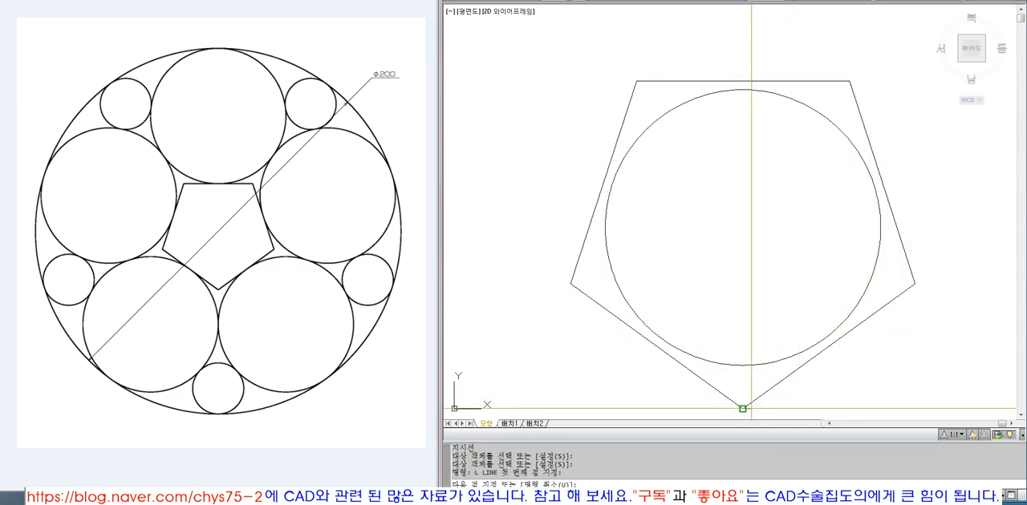
pyautogui.write('cen')
pyautogui.click(763, 360)
pyautogui.press('space')
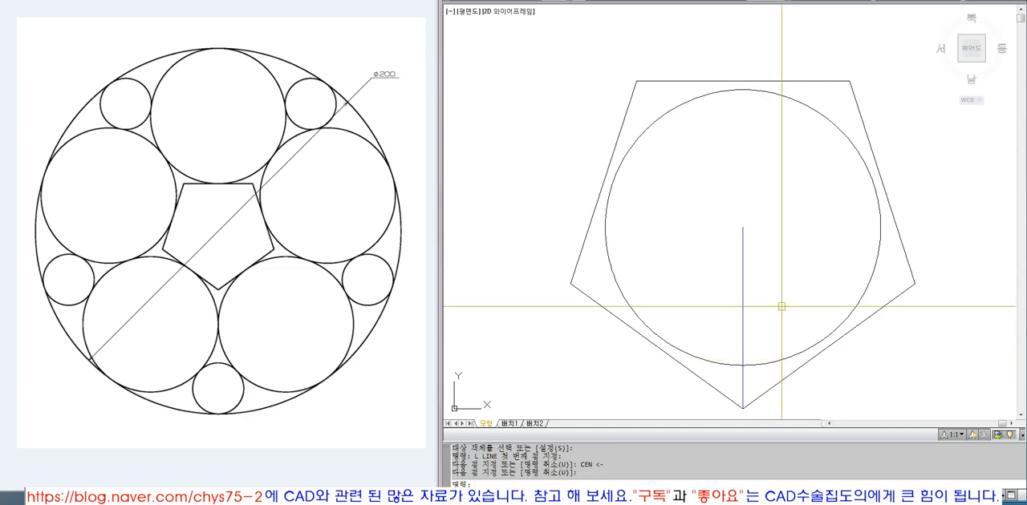
pyautogui.press('space')
pyautogui.click(570, 284)
pyautogui.write('cen')
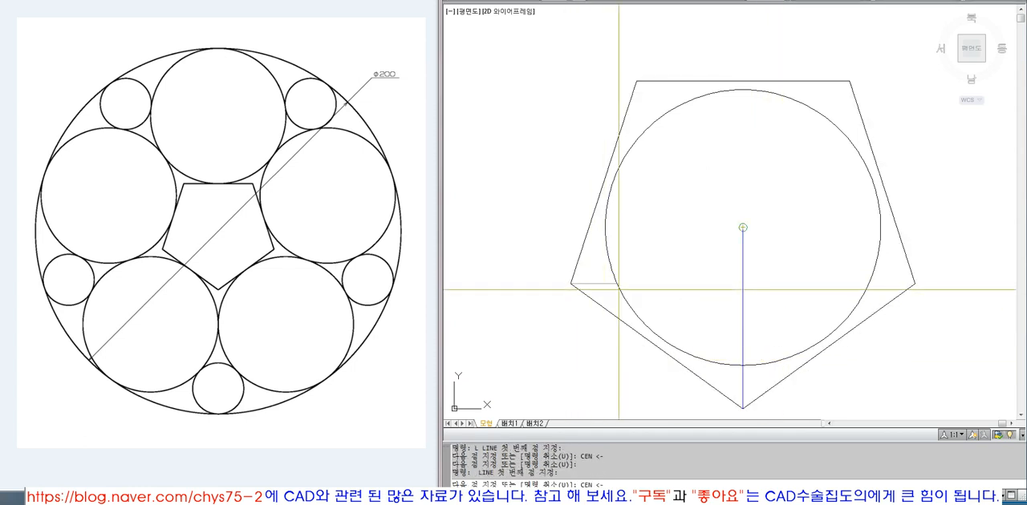
pyautogui.click(743, 228)
pyautogui.press('space')
pyautogui.press('space')
# Step: Draw lines from the pentagon's two upper vertices to the circle's centre
pyautogui.click(636, 81)
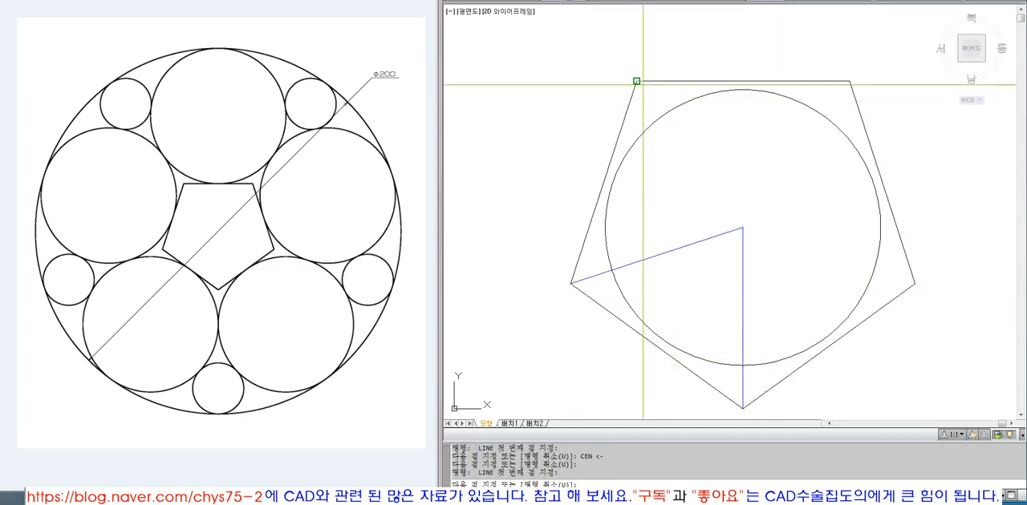
pyautogui.write('cen')
pyautogui.click(742, 229)
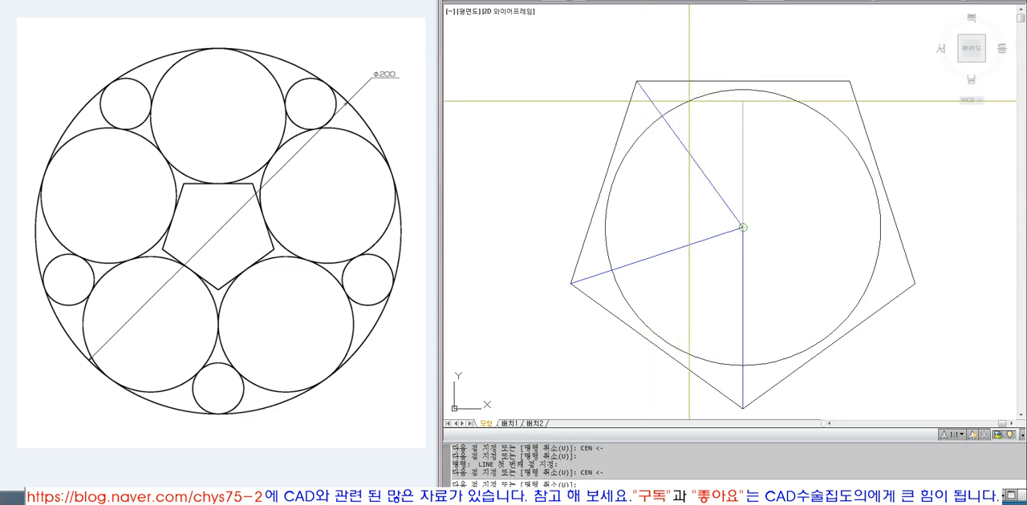
pyautogui.press('space')
pyautogui.press('space')
pyautogui.click(848, 81)
pyautogui.write('cen')
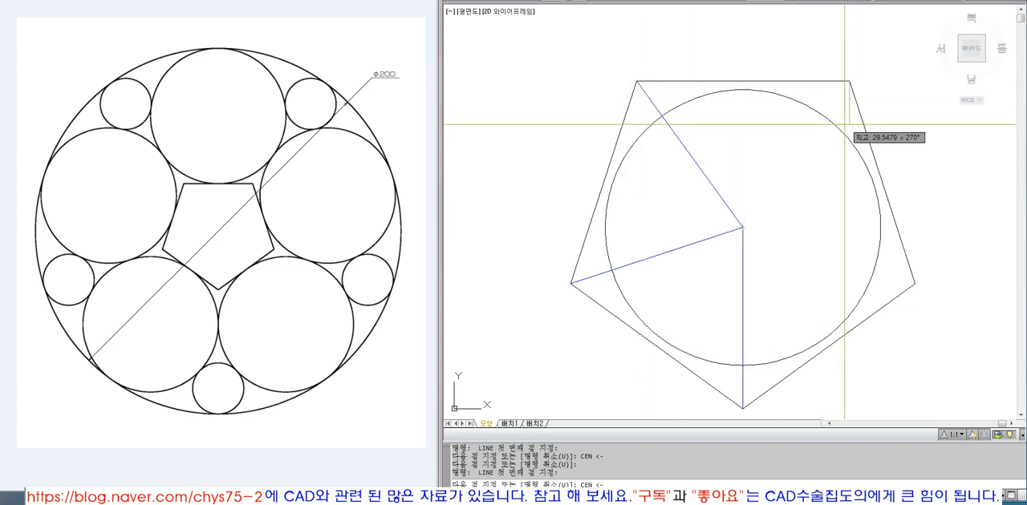
pyautogui.click(743, 229)
pyautogui.press('space')
pyautogui.press('space')
pyautogui.write('CEN')
pyautogui.press('space')
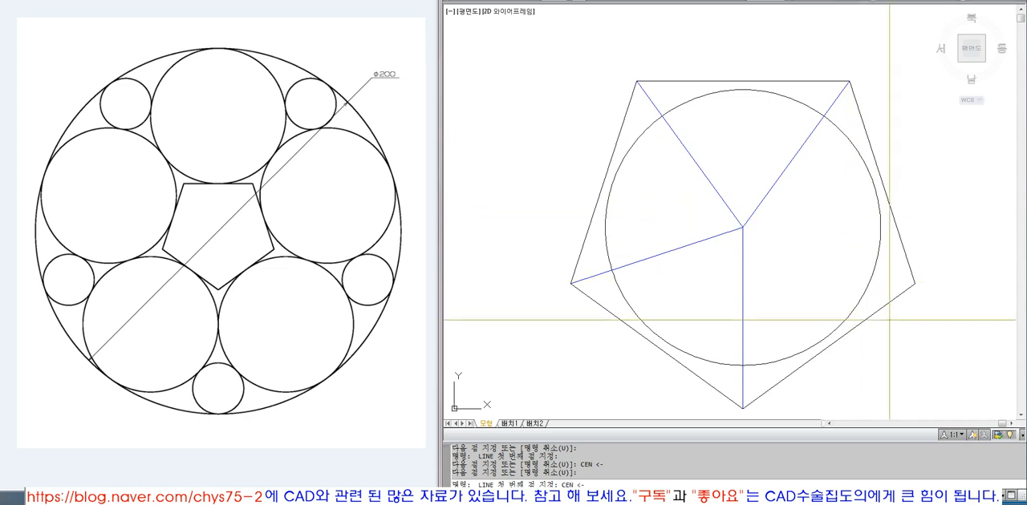
pyautogui.press('Escape')
# Step: Draw a line from the pentagon's lower-right vertex to the circle's centre
pyautogui.write('L')
pyautogui.press('space')
pyautogui.click(914, 284)
pyautogui.write('ce')
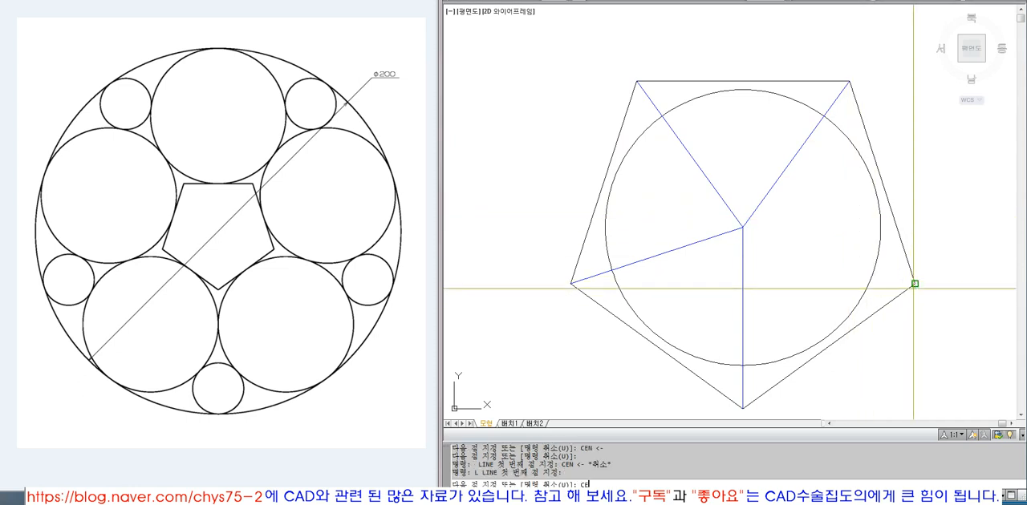
pyautogui.write('n')
pyautogui.press('space')
pyautogui.click(743, 229)
pyautogui.press('space')
# Step: Erase the pentagon, keeping the circle and the five radial lines
pyautogui.click(880, 309)
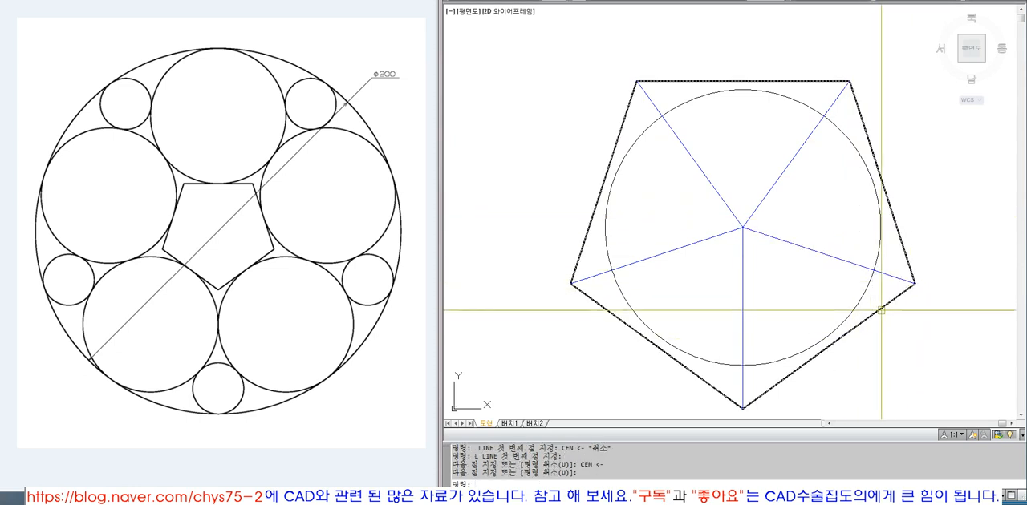
pyautogui.write('e')
pyautogui.press('space')
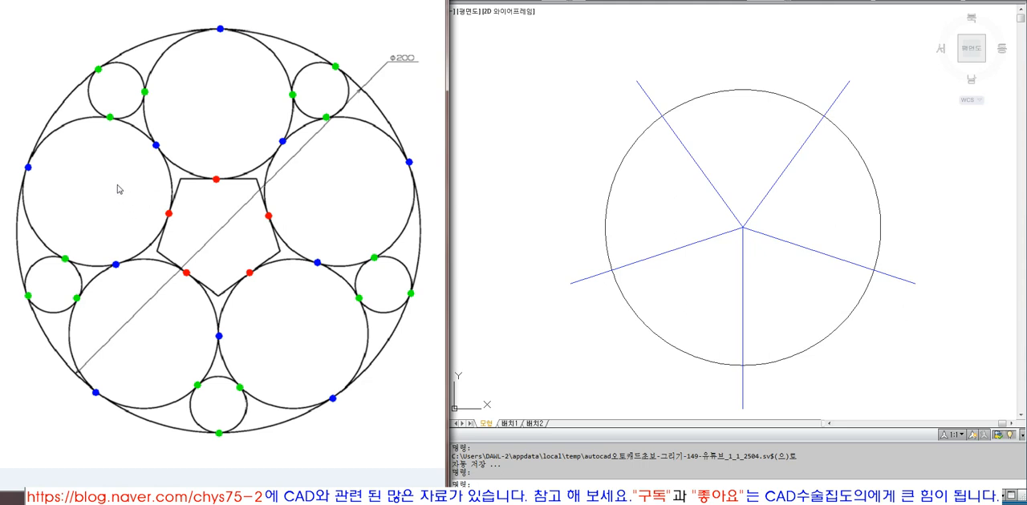
# Step: Draw a three-point circle tangent to the outer circle, the upper-left radial line and the lower-left radial line
pyautogui.click(541, 188)
pyautogui.write('z')
pyautogui.press('Return')
pyautogui.click(575, 60)
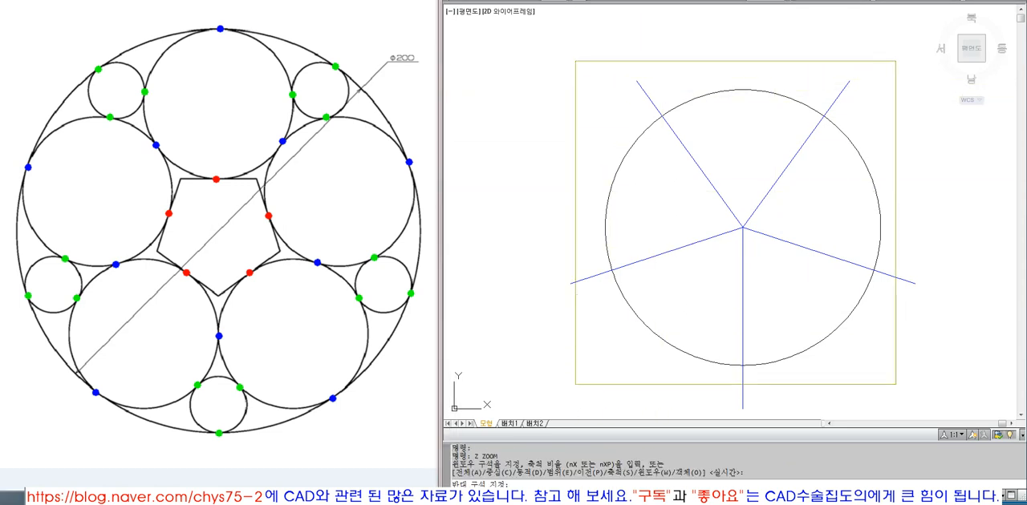
pyautogui.click(895, 385)
pyautogui.write('ci')
pyautogui.press('Return')
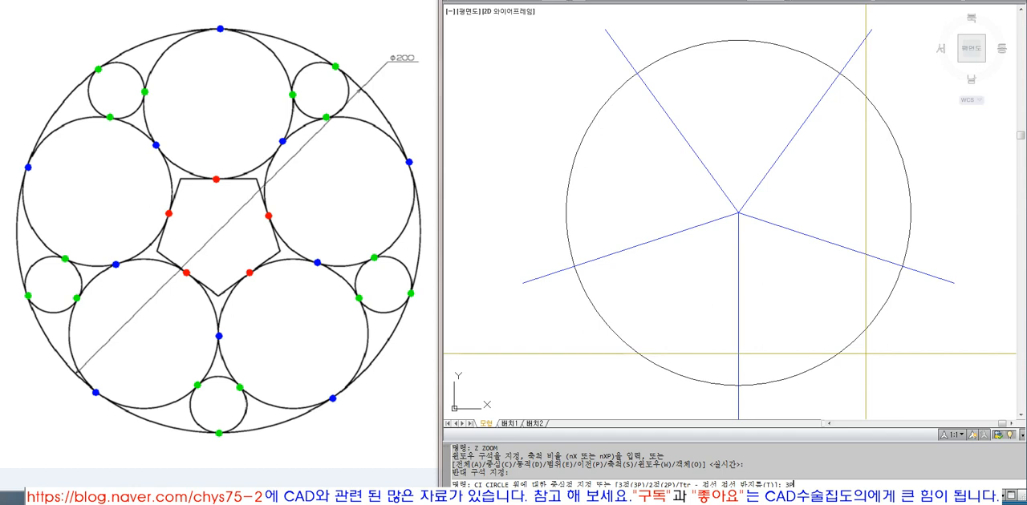
pyautogui.press('Return')
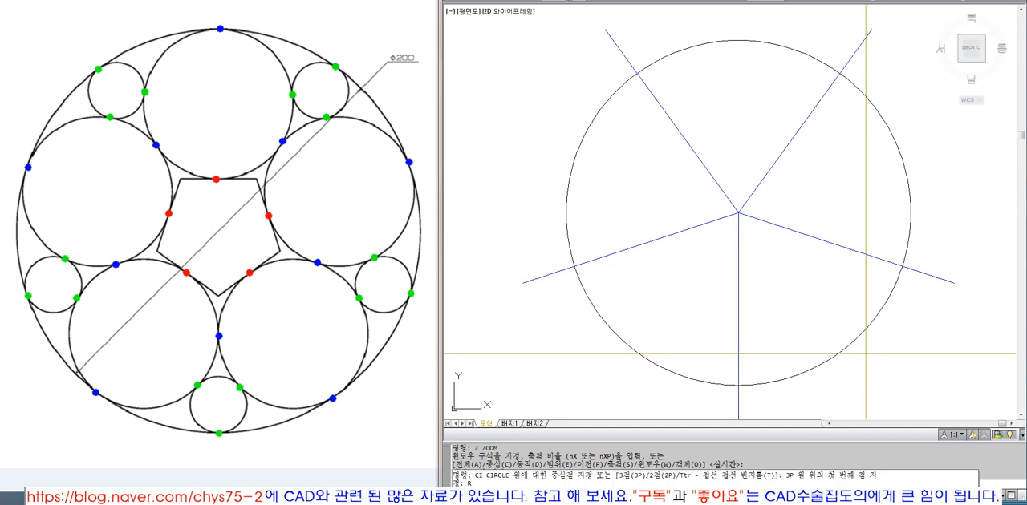
pyautogui.write('TAN')
pyautogui.press('Return')
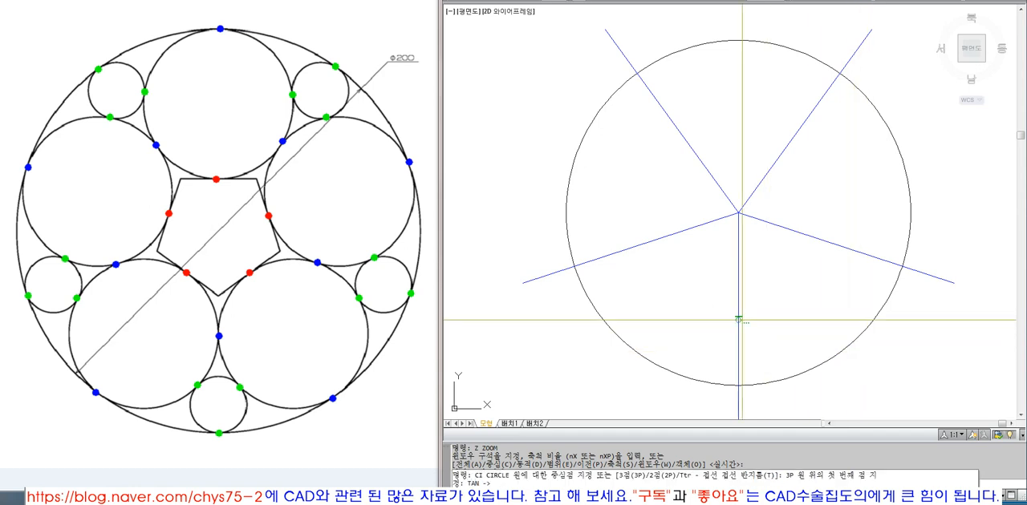
pyautogui.click(572, 157)
pyautogui.write('TAN')
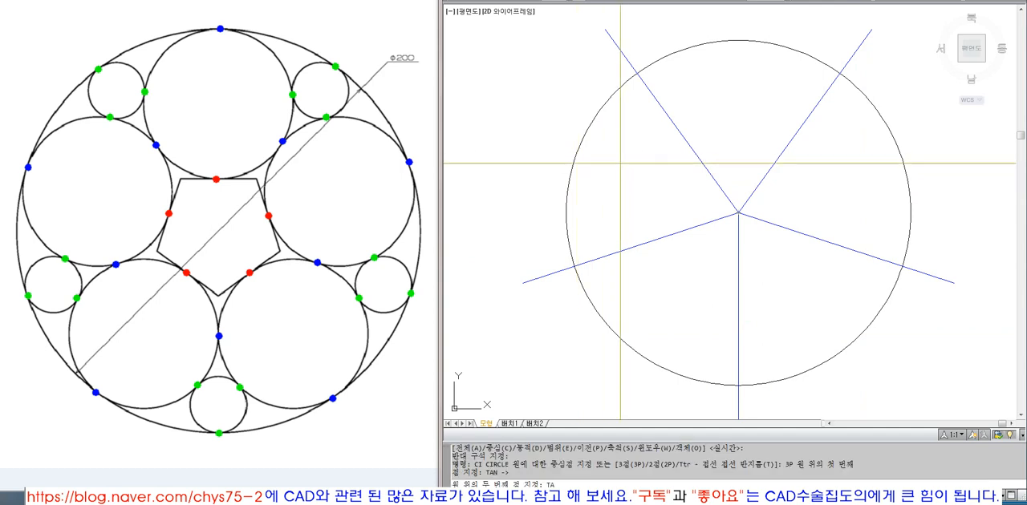
pyautogui.press('Return')
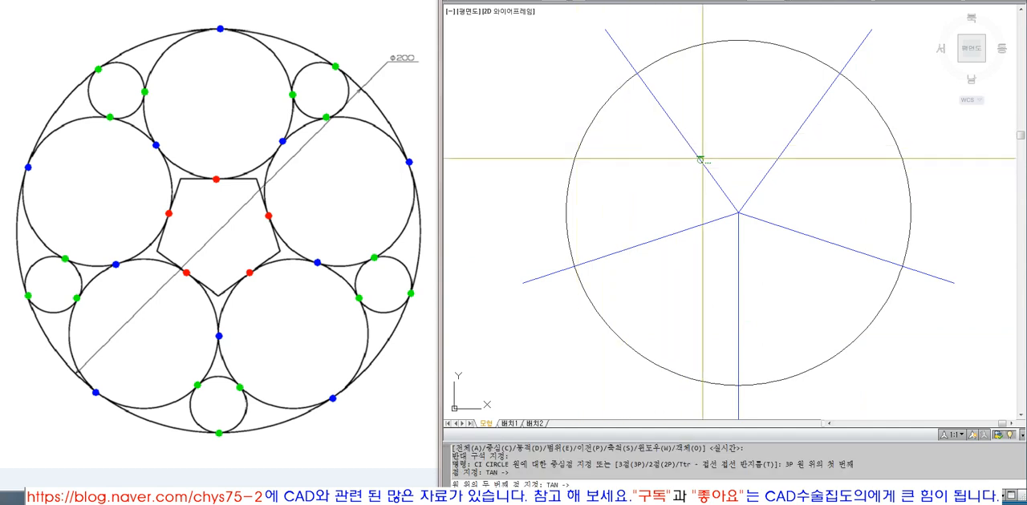
pyautogui.click(670, 120)
pyautogui.write('TAN')
pyautogui.press('Return')
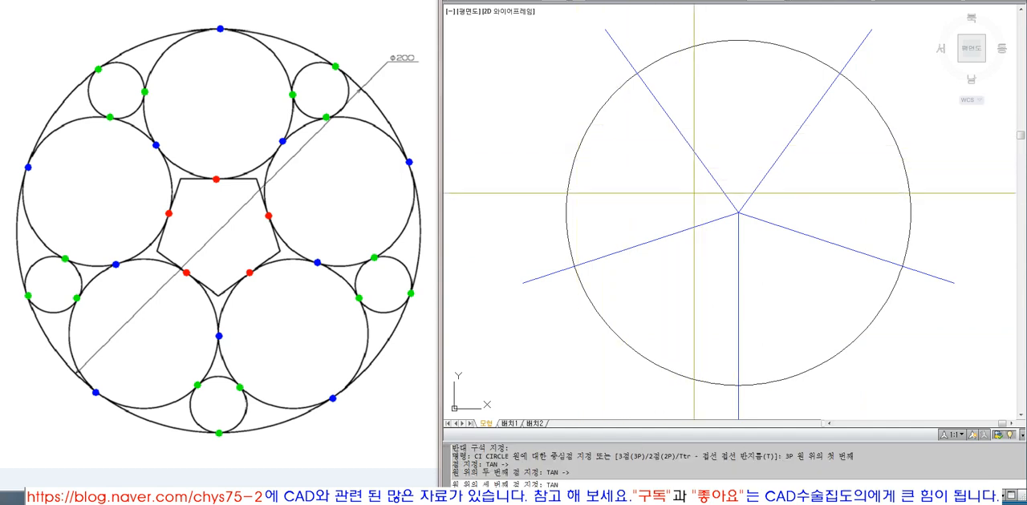
pyautogui.click(628, 248)
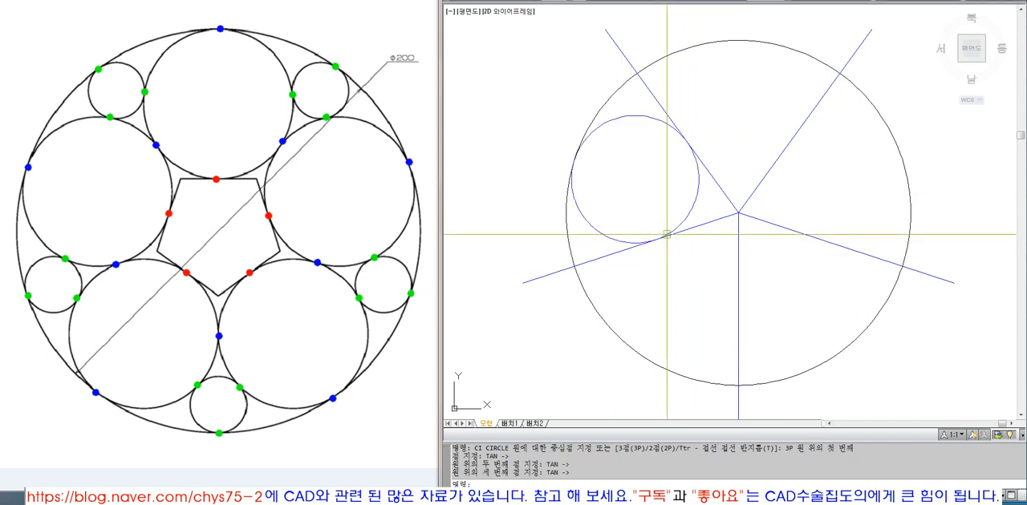
# Step: Match the outer circle's properties onto the new upper-left inner circle
pyautogui.write('MA')
pyautogui.press('Return')
pyautogui.click(695, 48)
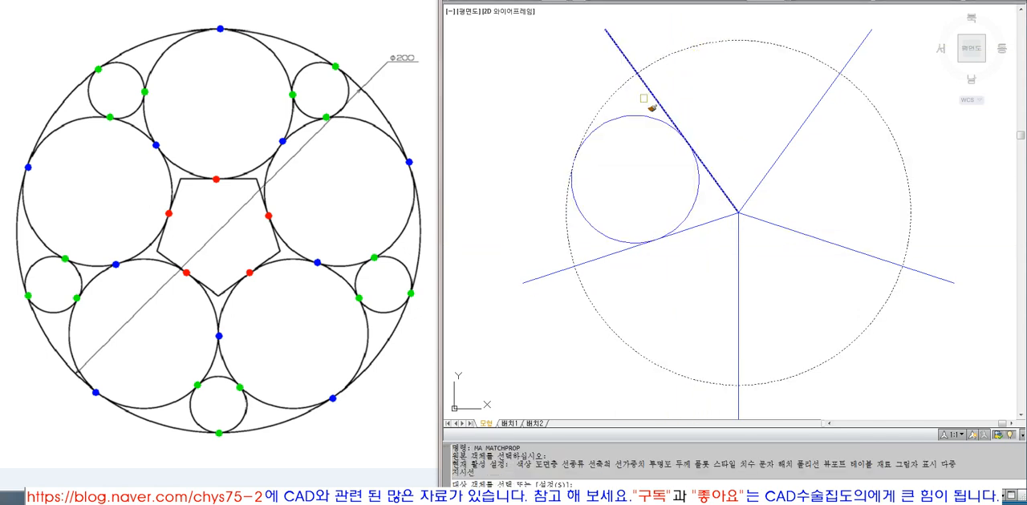
pyautogui.click(698, 173)
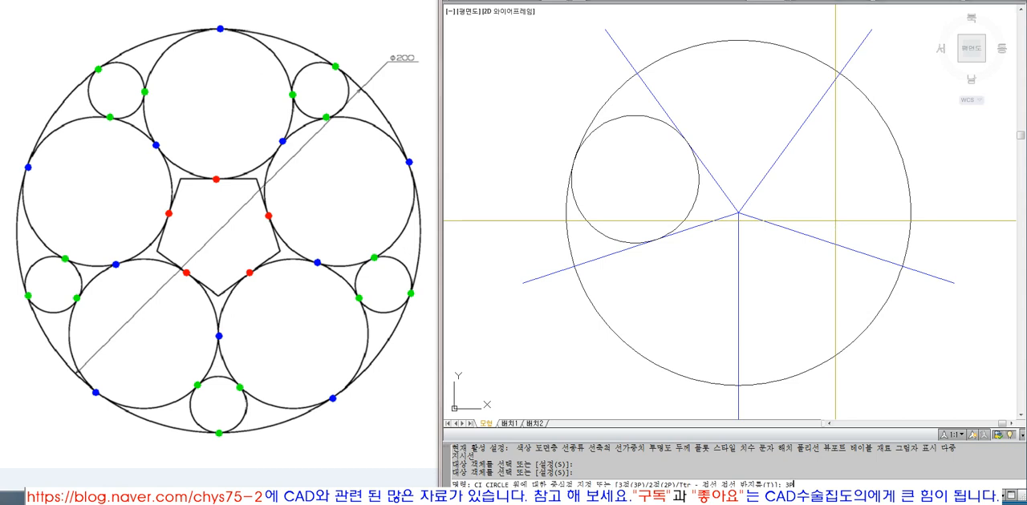
# Step: Draw a three-point circle tangent to the top of the outer circle and the two upper radial lines
pyautogui.press('Escape')
pyautogui.press('Escape')
pyautogui.write('d')
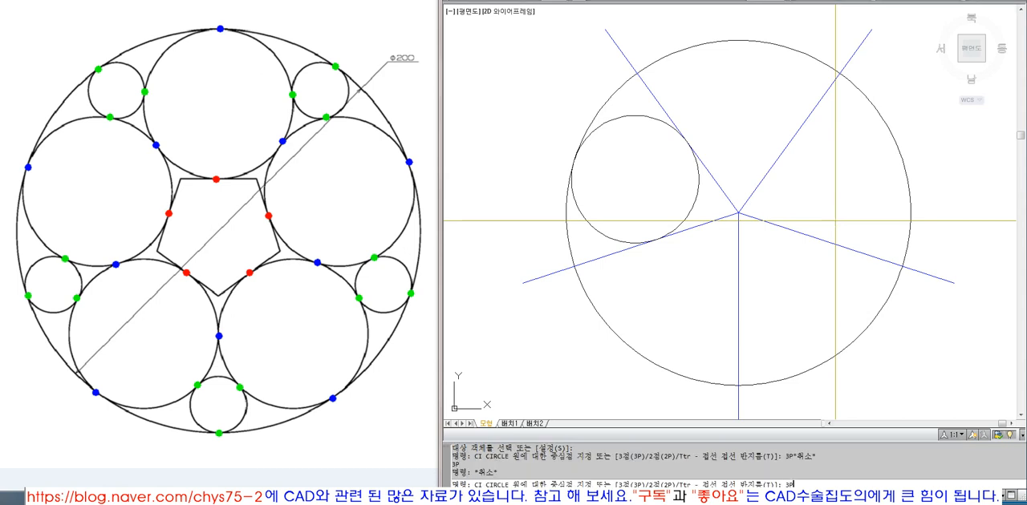
pyautogui.press('Return')
pyautogui.write('TAN')
pyautogui.press('Return')
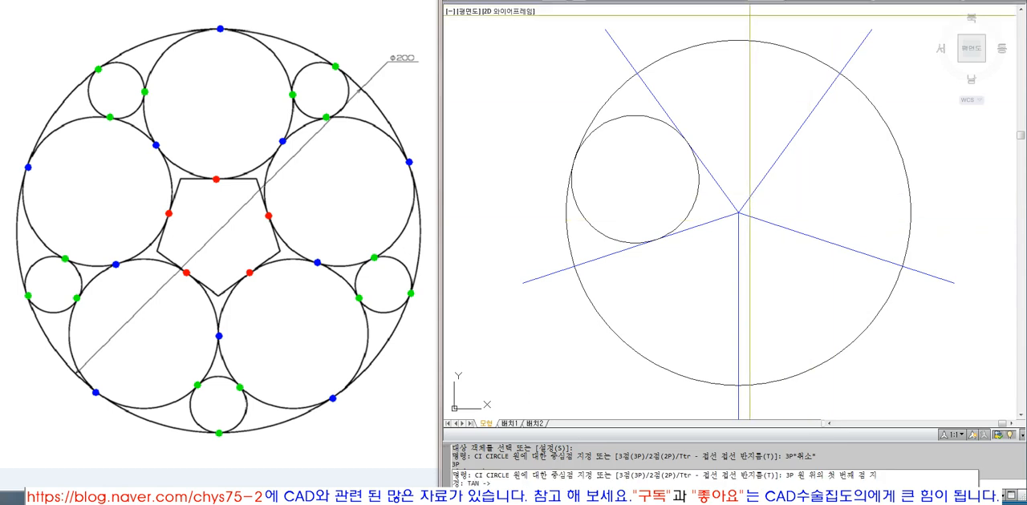
pyautogui.click(739, 46)
pyautogui.press('Return')
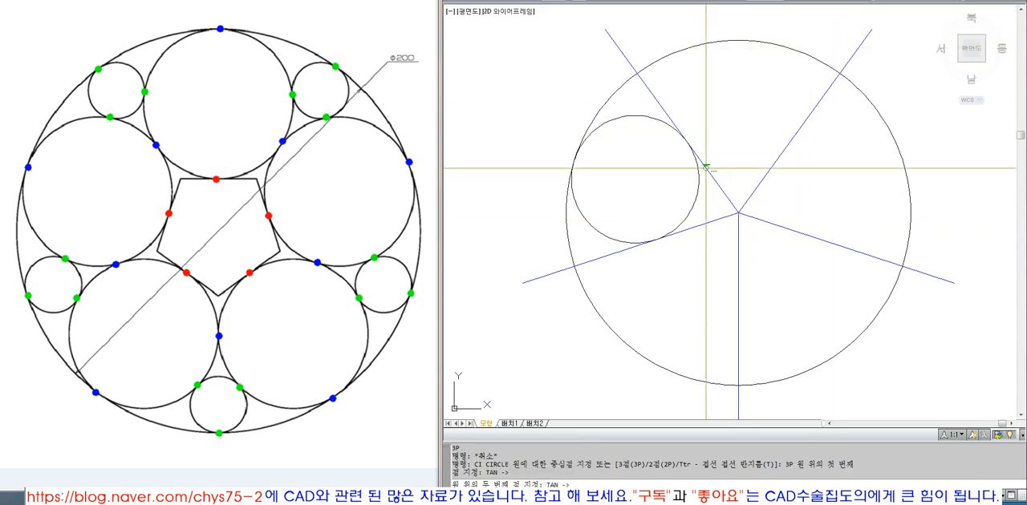
pyautogui.click(707, 171)
pyautogui.write('N')
pyautogui.press('Return')
pyautogui.click(779, 155)
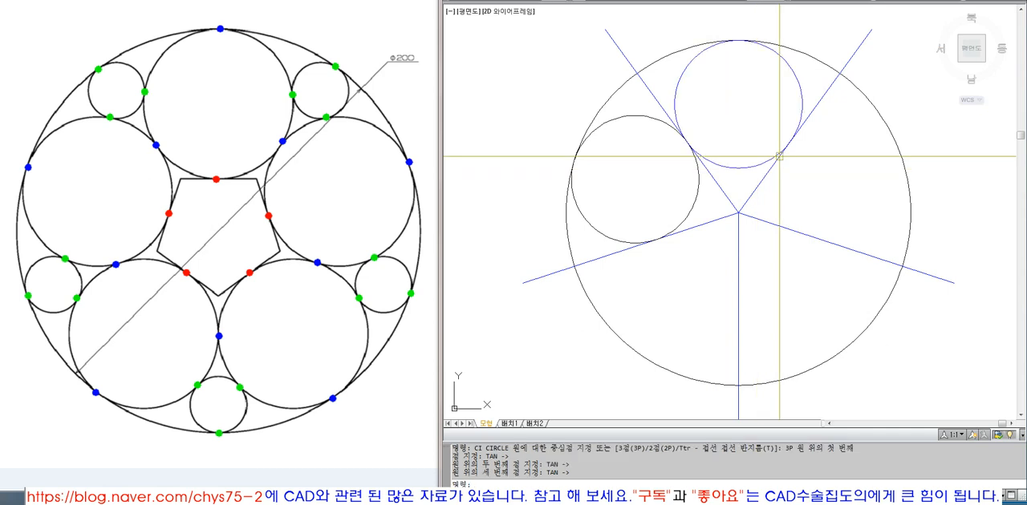
# Step: Match the upper-left inner circle's properties onto the top inner circle
pyautogui.write('MA')
pyautogui.press('Return')
pyautogui.click(698, 193)
pyautogui.click(730, 168)
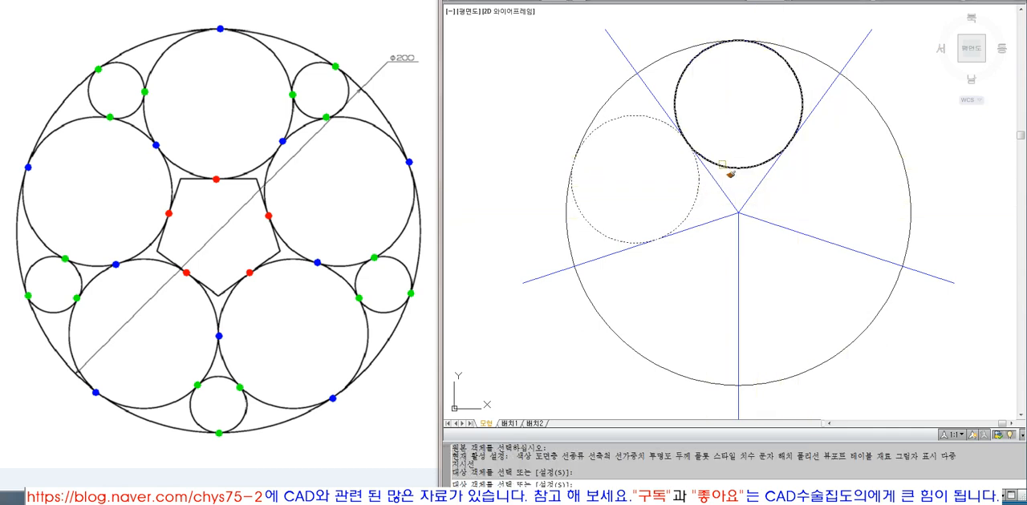
pyautogui.press('Return')
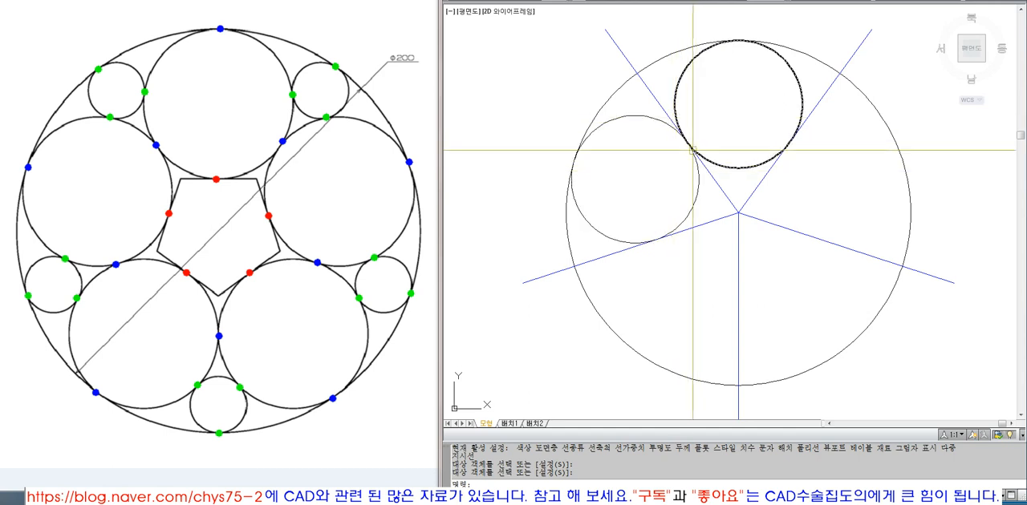
pyautogui.press('Escape')
pyautogui.press('Escape')
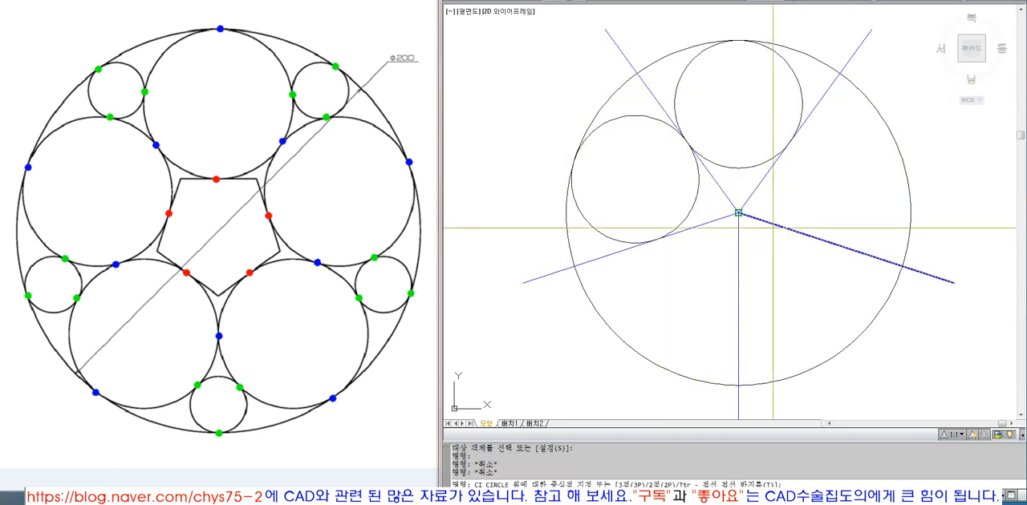
# Step: Draw a three-point circle tangent to the upper-right radial line, the outer circle and the lower-right radial line
pyautogui.press('Return')
pyautogui.write('TA')
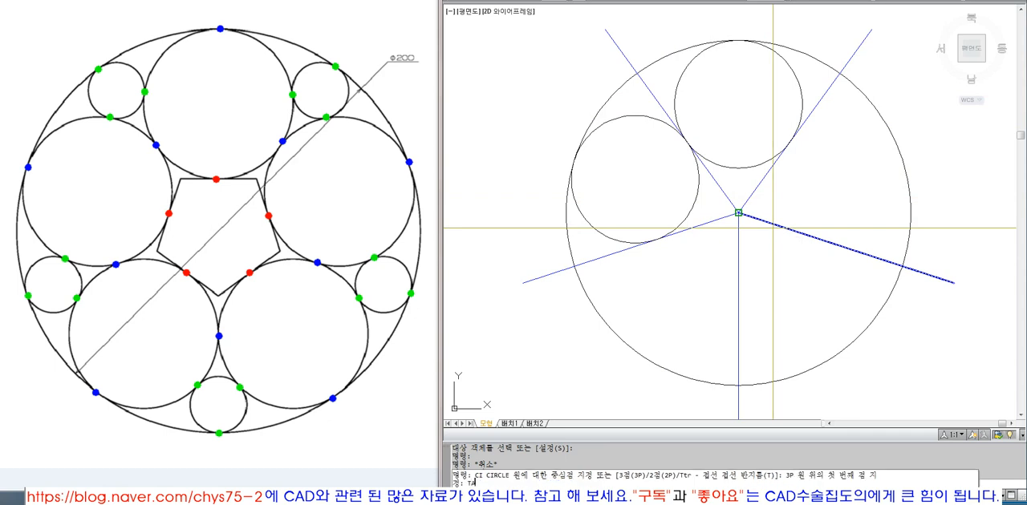
pyautogui.write('N')
pyautogui.press('Return')
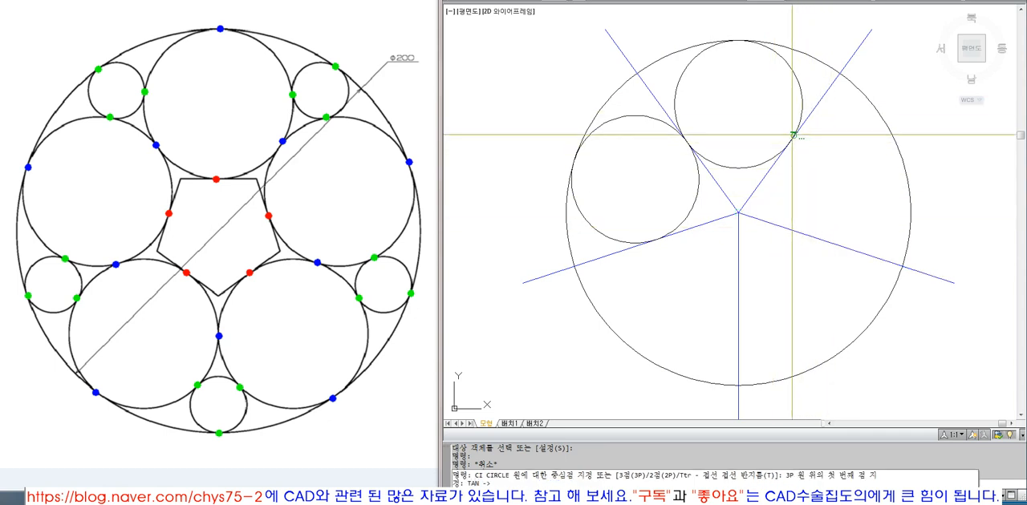
pyautogui.scroll(6, 792, 135)
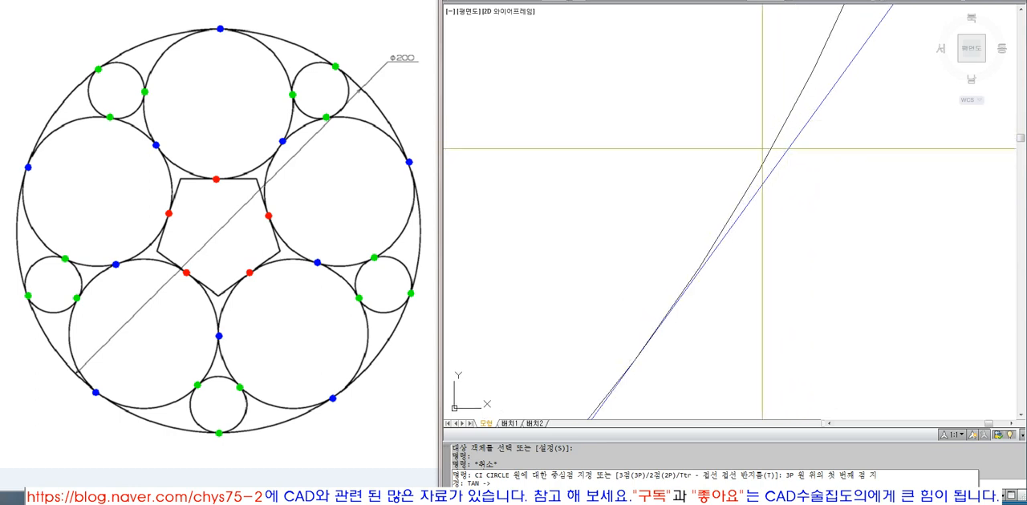
pyautogui.scroll(-6, 766, 152)
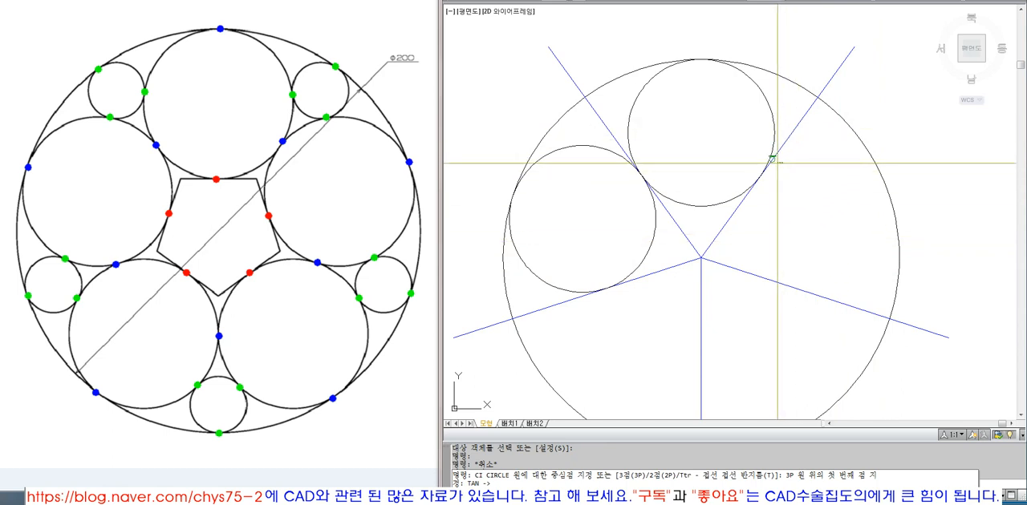
pyautogui.click(786, 142)
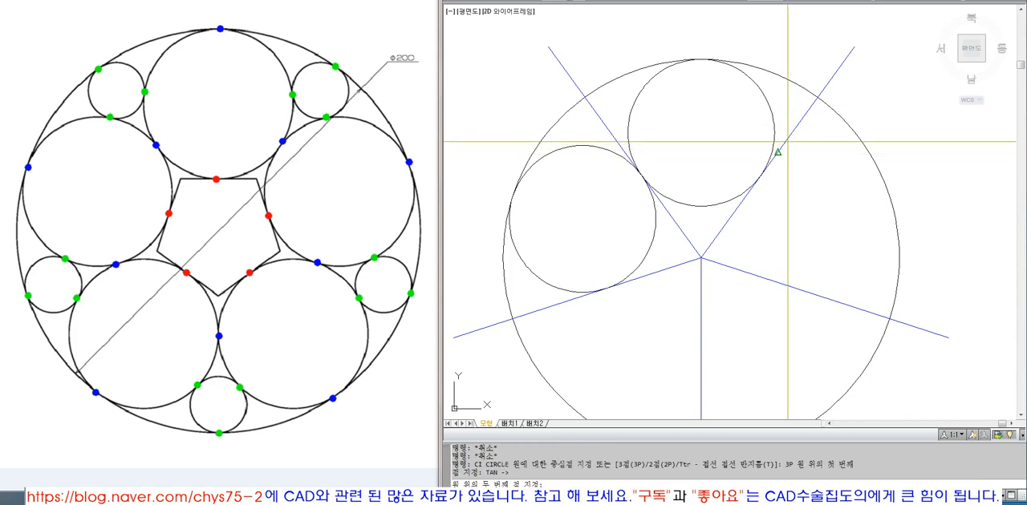
pyautogui.write('TAN')
pyautogui.press('space')
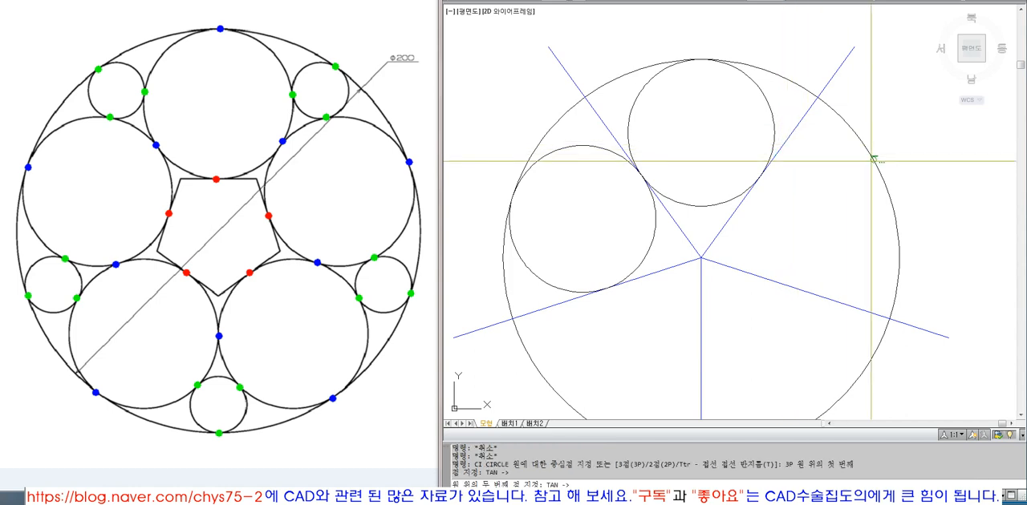
pyautogui.click(871, 160)
pyautogui.write('TAN')
pyautogui.press('space')
pyautogui.click(807, 291)
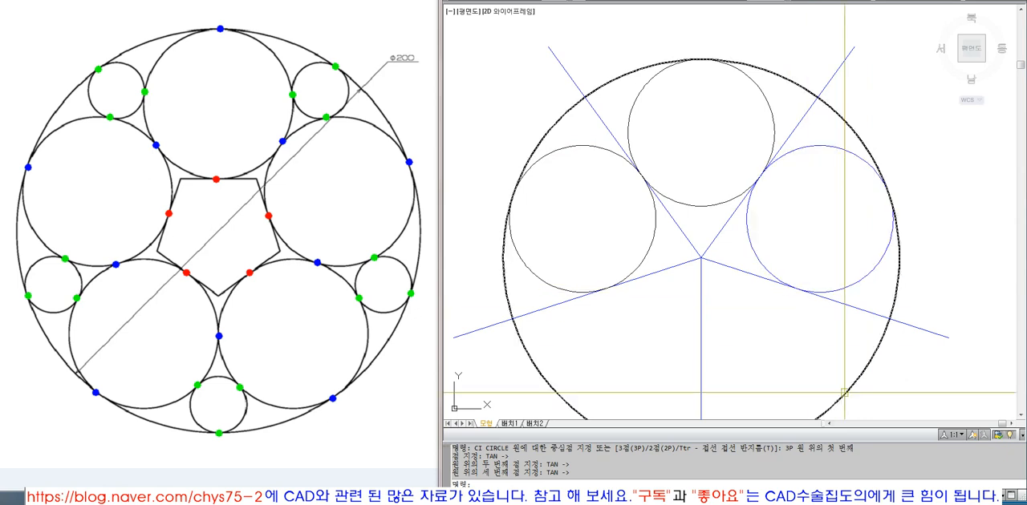
# Step: Draw a three-point circle tangent to the lower-right radial line, the outer circle and the vertical radial line
pyautogui.scroll(-4, 812, 233)
pyautogui.scroll(4, 813, 250)
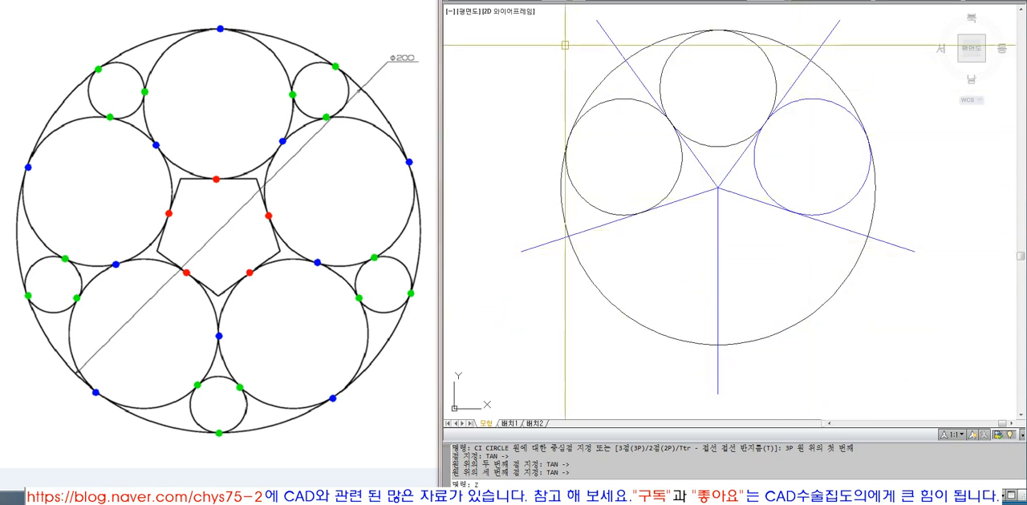
pyautogui.write('z')
pyautogui.press('space')
pyautogui.click(528, 15)
pyautogui.click(904, 373)
pyautogui.write('ci')
pyautogui.press('space')
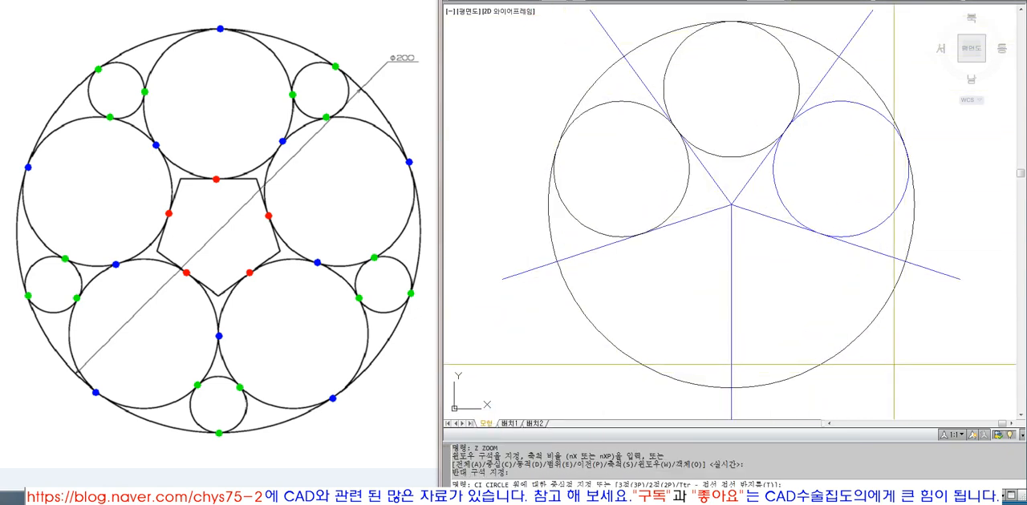
pyautogui.write('3p')
pyautogui.press('space')
pyautogui.write('tan')
pyautogui.press('space')
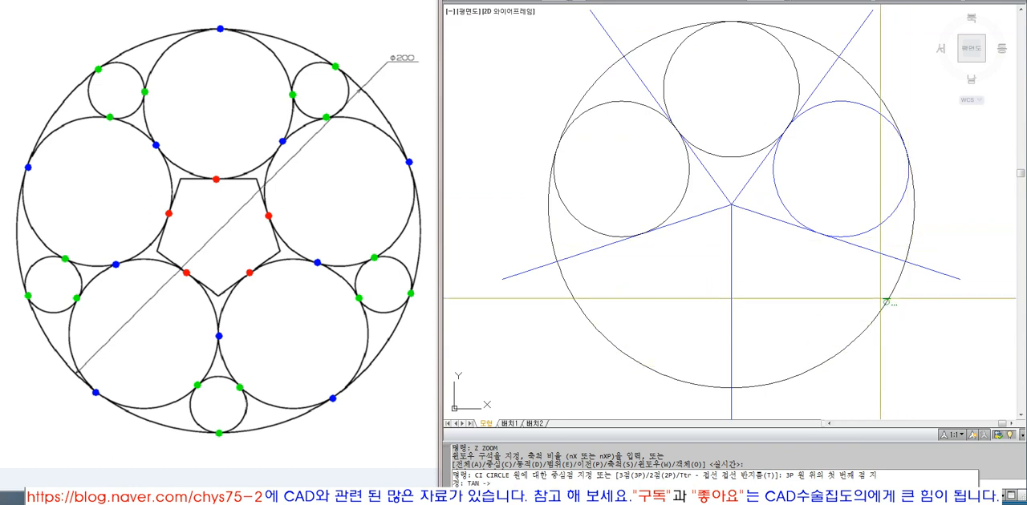
pyautogui.click(877, 252)
pyautogui.write('tan')
pyautogui.press('space')
pyautogui.click(882, 305)
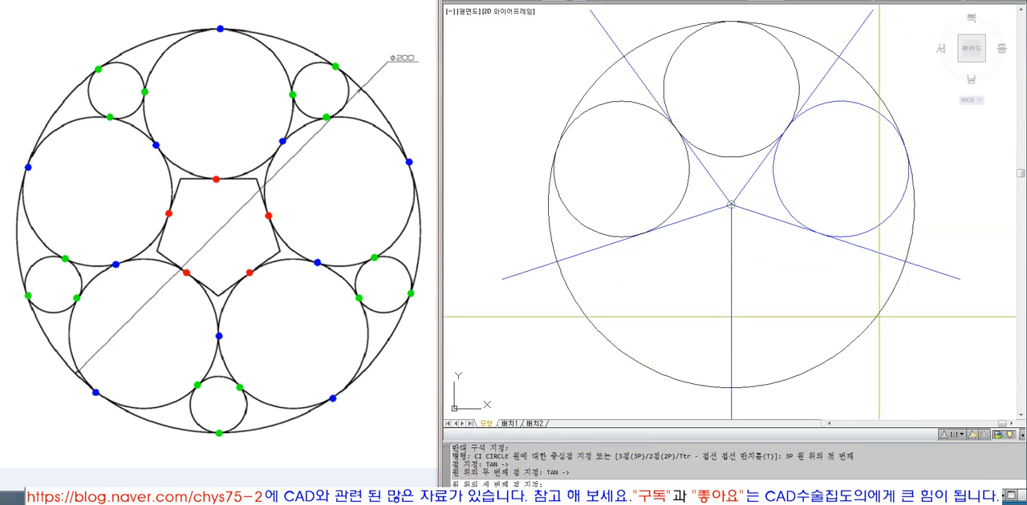
pyautogui.write('tan')
pyautogui.press('space')
pyautogui.click(730, 335)
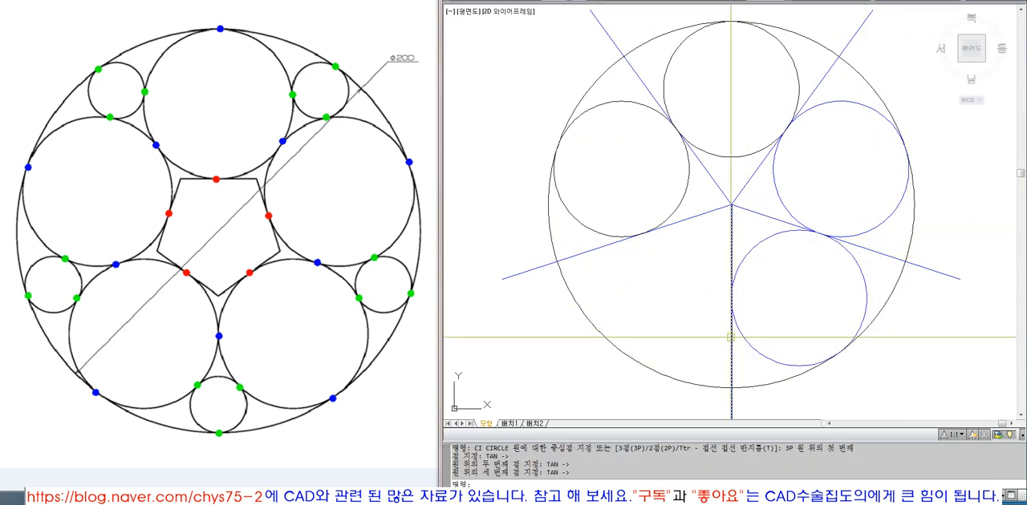
# Step: Draw a three-point circle tangent to the vertical radial line, the outer circle and the lower-left radial line
pyautogui.press('space')
pyautogui.write('3p')
pyautogui.press('space')
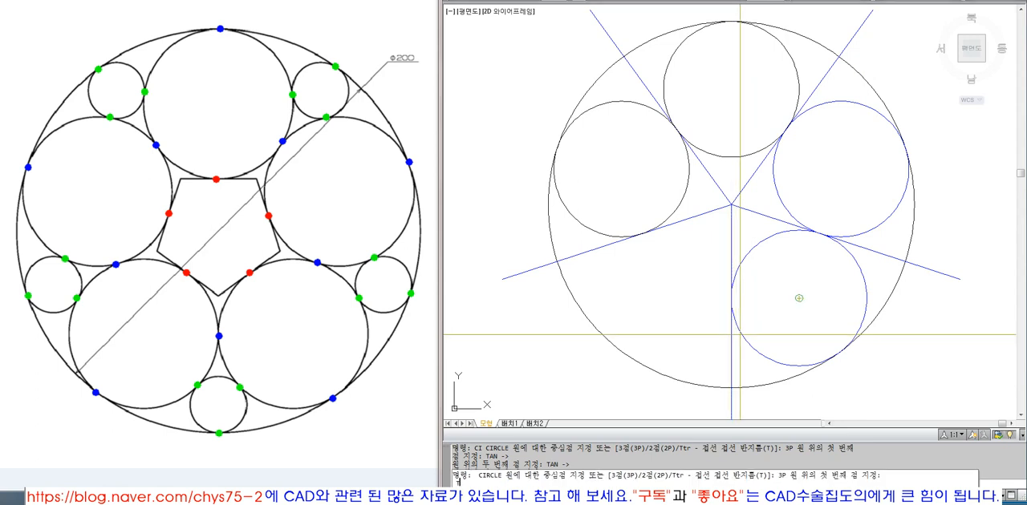
pyautogui.write('tan')
pyautogui.press('space')
pyautogui.click(730, 232)
pyautogui.write('ta')
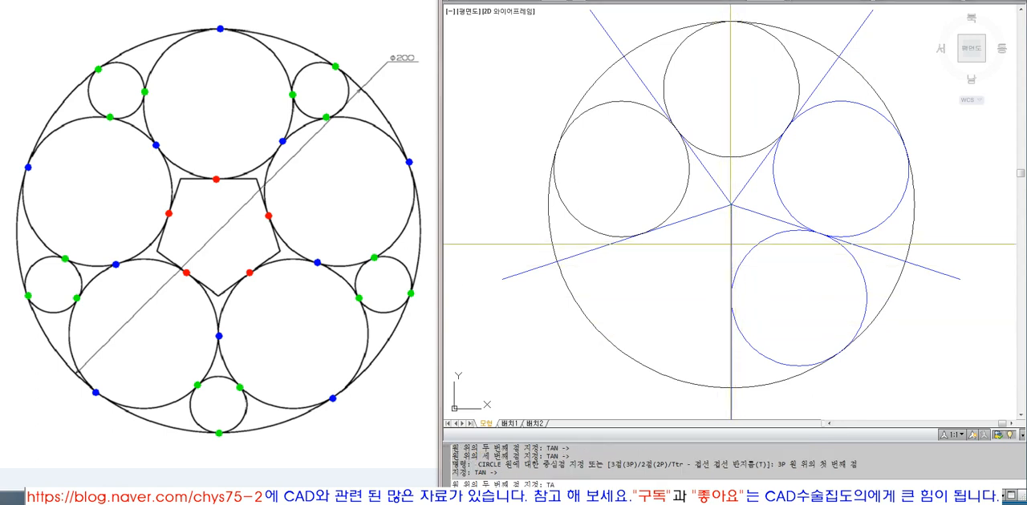
pyautogui.write('n')
pyautogui.press('space')
pyautogui.click(663, 374)
pyautogui.write('tan')
# Step: Match the outer circle's properties onto the lower-left, lower-right and upper-right inner circles
pyautogui.press('space')
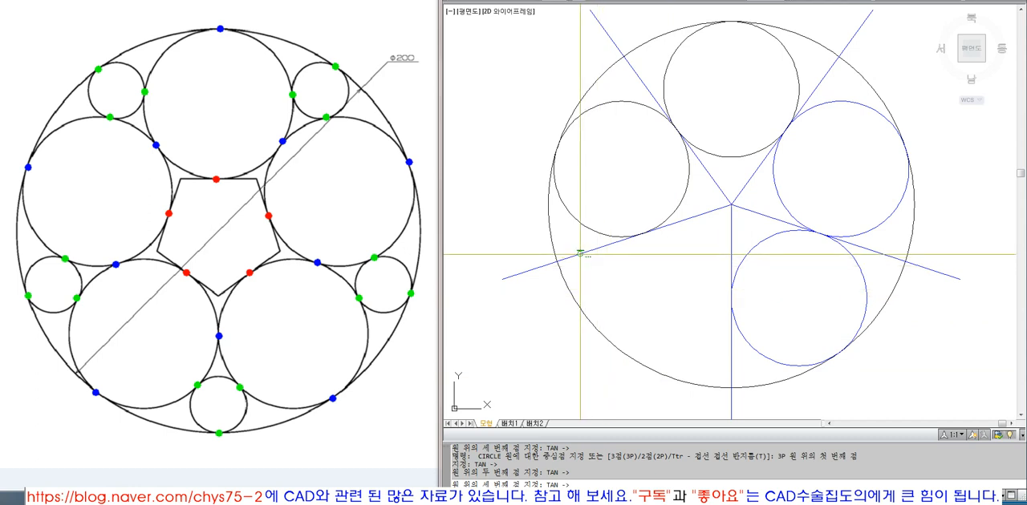
pyautogui.click(580, 254)
pyautogui.press('Escape')
pyautogui.write('ma')
pyautogui.press('space')
pyautogui.click(570, 291)
pyautogui.click(638, 273)
pyautogui.click(591, 267)
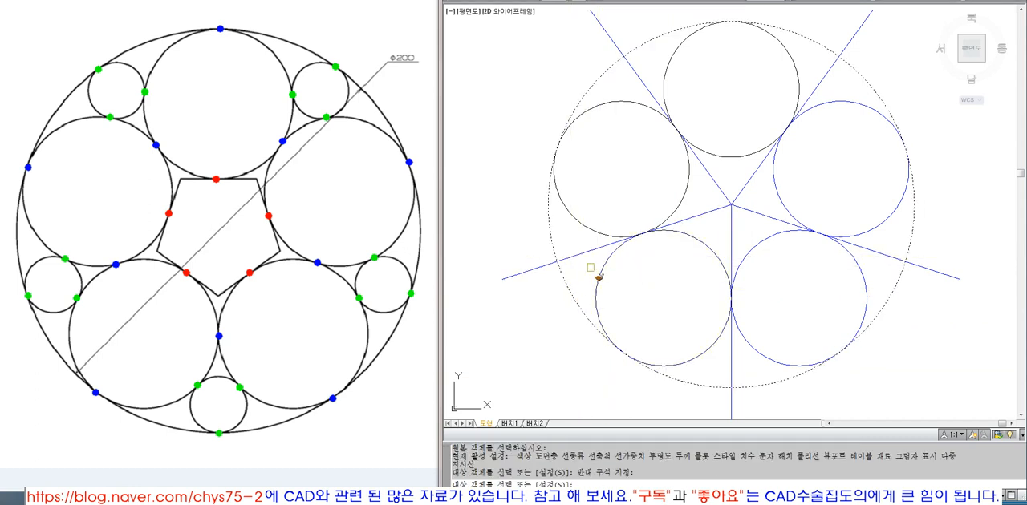
pyautogui.click(744, 243)
pyautogui.click(782, 197)
pyautogui.click(723, 155)
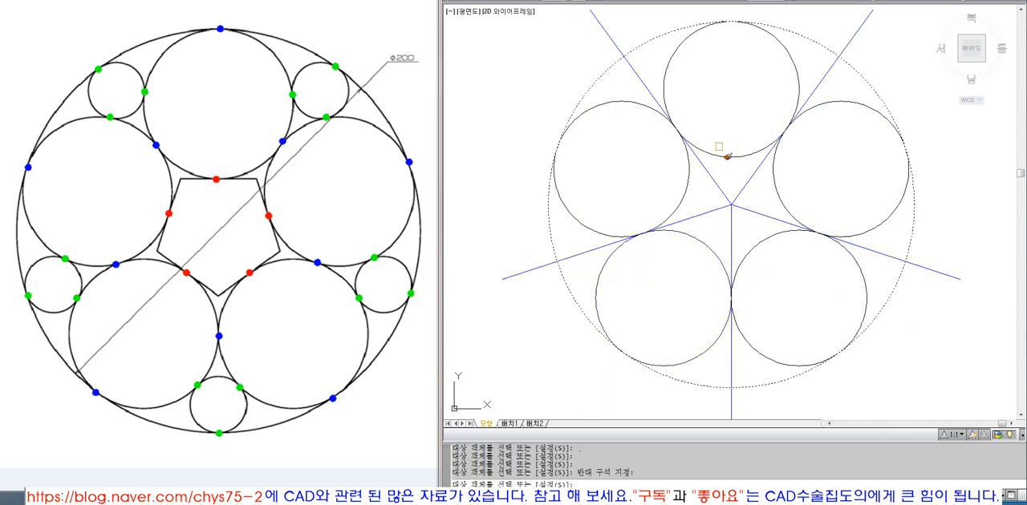
pyautogui.press('space')
# Step: Erase the five radial construction lines that run from the centre of the outer circle
pyautogui.write('e')
pyautogui.press('space')
pyautogui.click(755, 231)
pyautogui.click(713, 170)
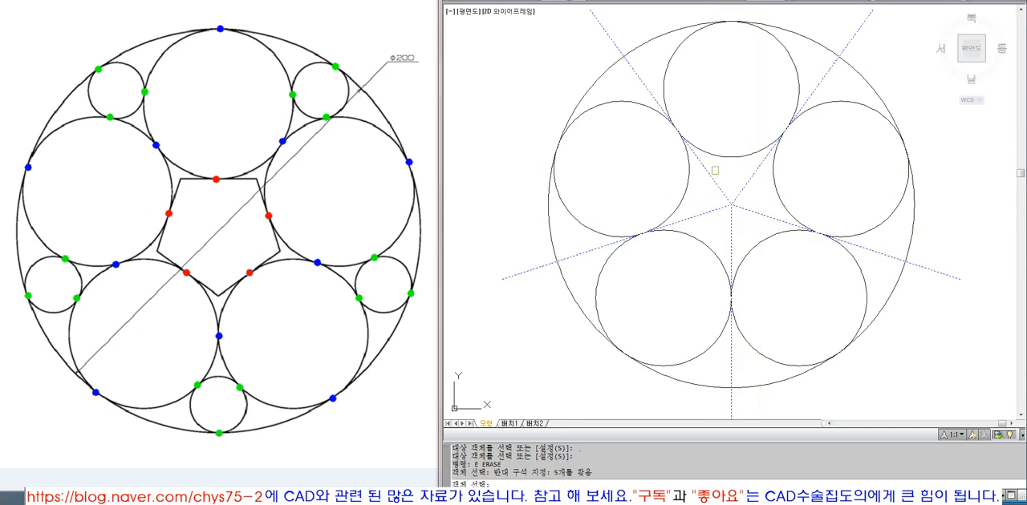
pyautogui.press('space')
pyautogui.moveTo(842, 205); pyautogui.dragTo(837, 221, button='middle')
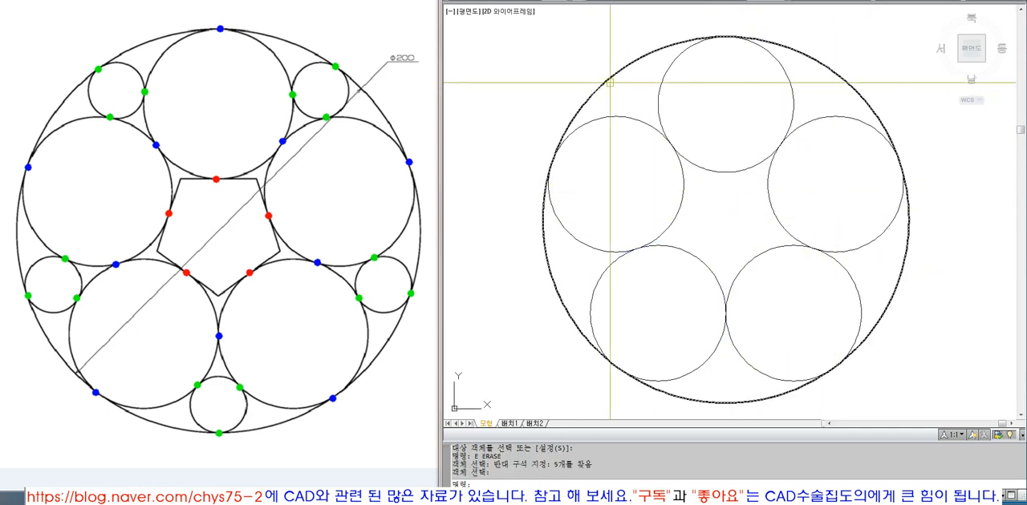
# Step: Draw a three-point circle tangent to the top large circle, the upper-left large circle and the outer circle
pyautogui.write('c3')
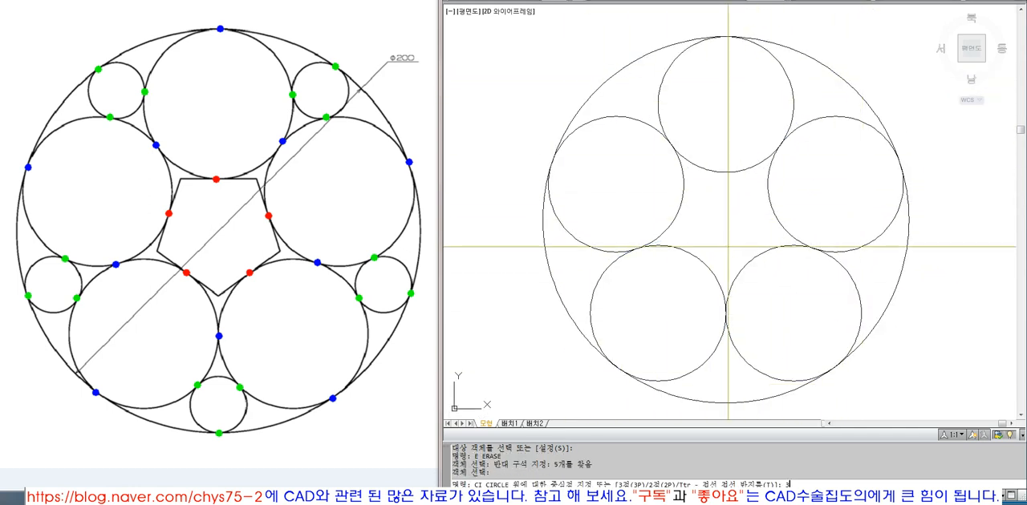
pyautogui.write('p')
pyautogui.press('space')
pyautogui.write('tan')
pyautogui.press('space')
pyautogui.click(660, 78)
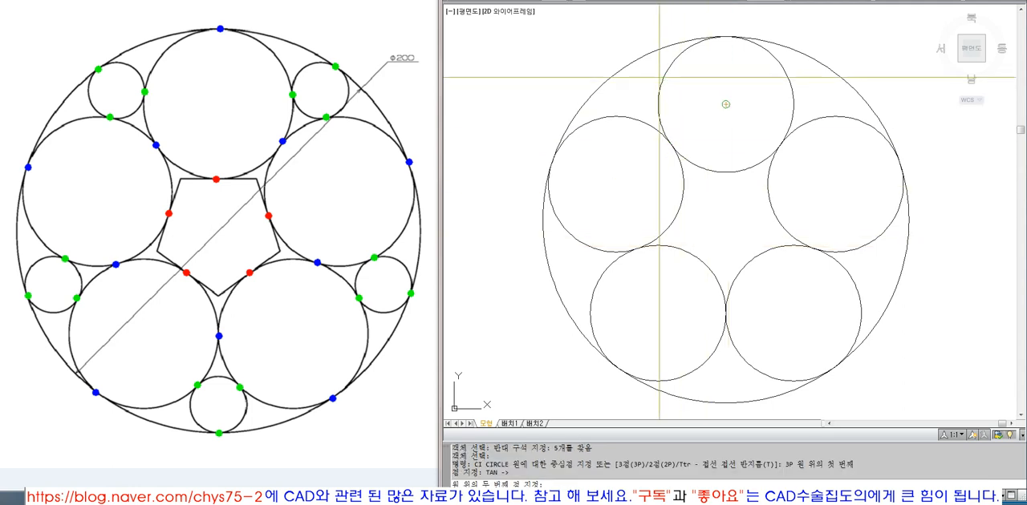
pyautogui.write('TAN')
pyautogui.press('space')
pyautogui.click(635, 120)
pyautogui.write('TAN')
pyautogui.press('space')
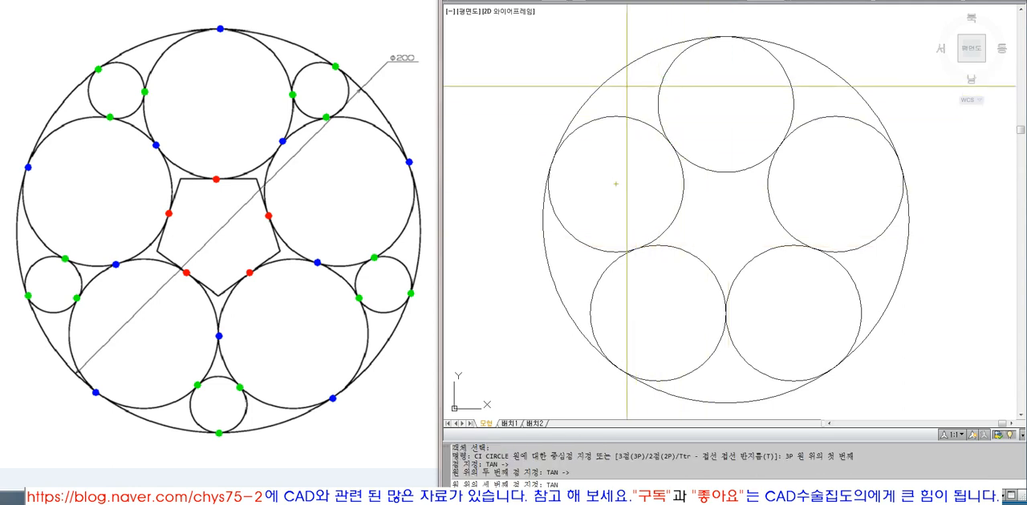
pyautogui.click(620, 73)
# Step: Draw a three-point circle tangent to the upper-left large circle, the outer circle and the lower-left large circle
pyautogui.press('space')
pyautogui.write('3P')
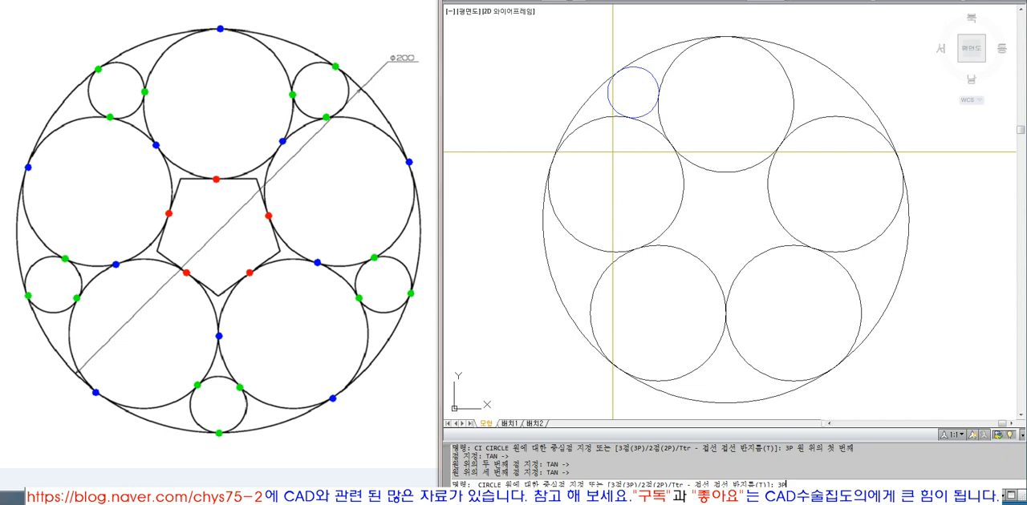
pyautogui.press('space')
pyautogui.write('TAN')
pyautogui.press('space')
pyautogui.click(574, 239)
pyautogui.write('T')
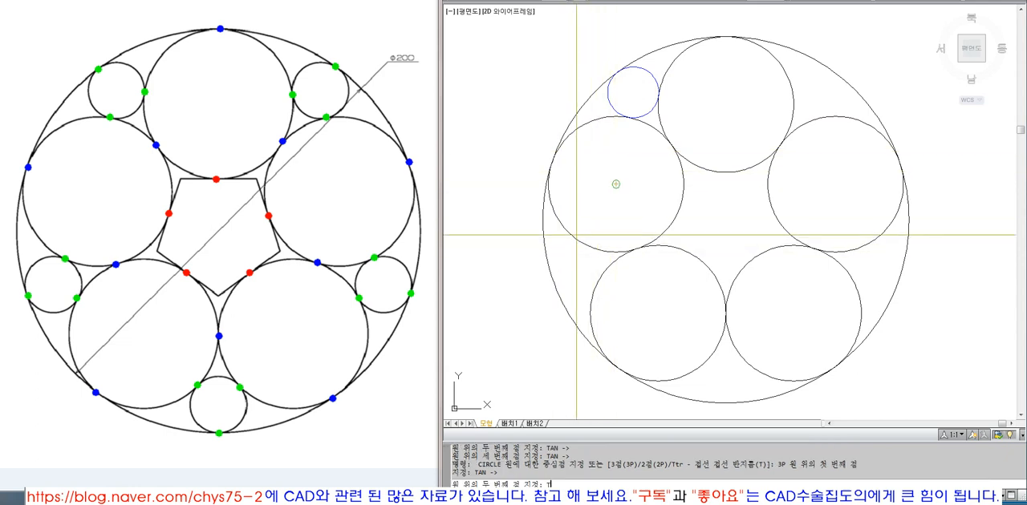
pyautogui.write('AN')
pyautogui.press('space')
pyautogui.click(553, 277)
pyautogui.write('TAN')
pyautogui.press('space')
pyautogui.click(597, 285)
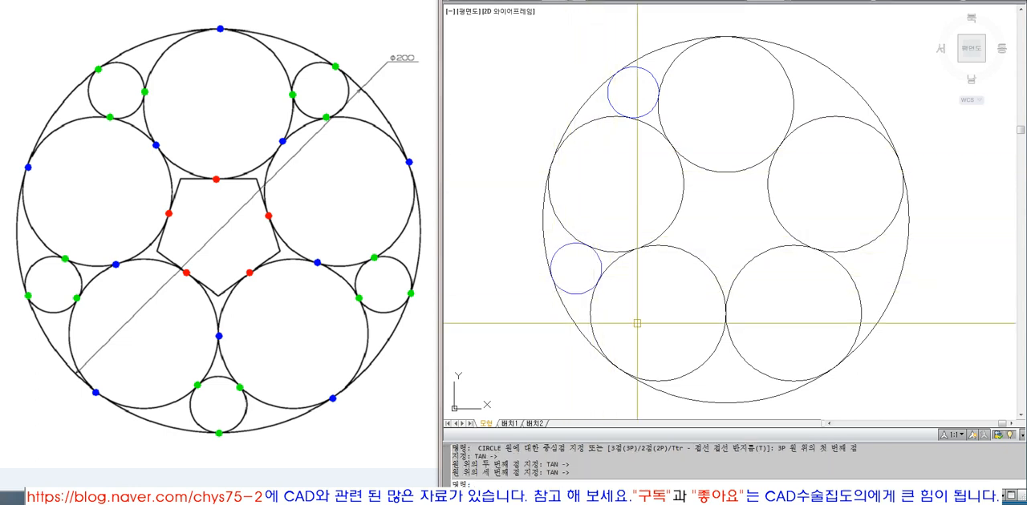
# Step: Draw a three-point circle tangent to the lower-left large circle, the outer circle and the lower-right large circle
pyautogui.press('space')
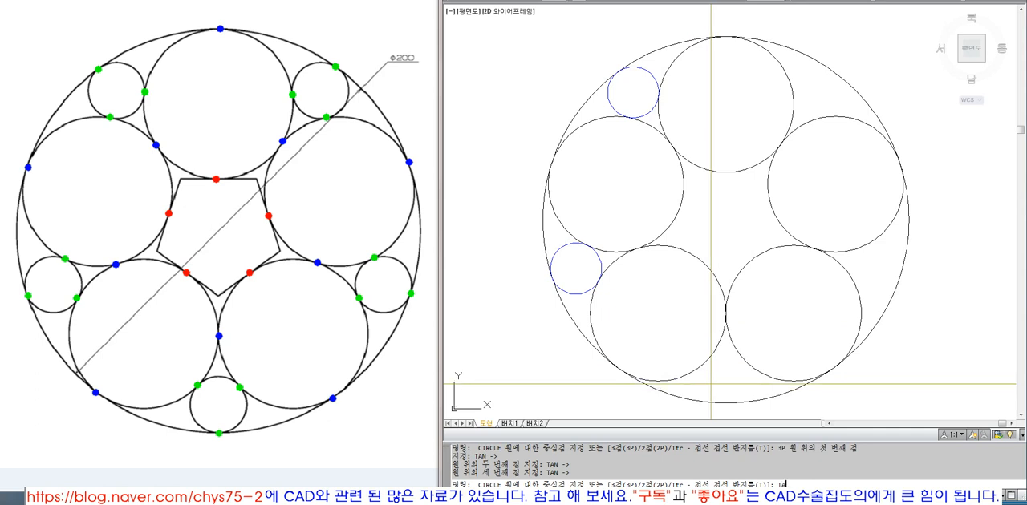
pyautogui.write('3P')
pyautogui.press('space')
pyautogui.write('TAN')
pyautogui.press('space')
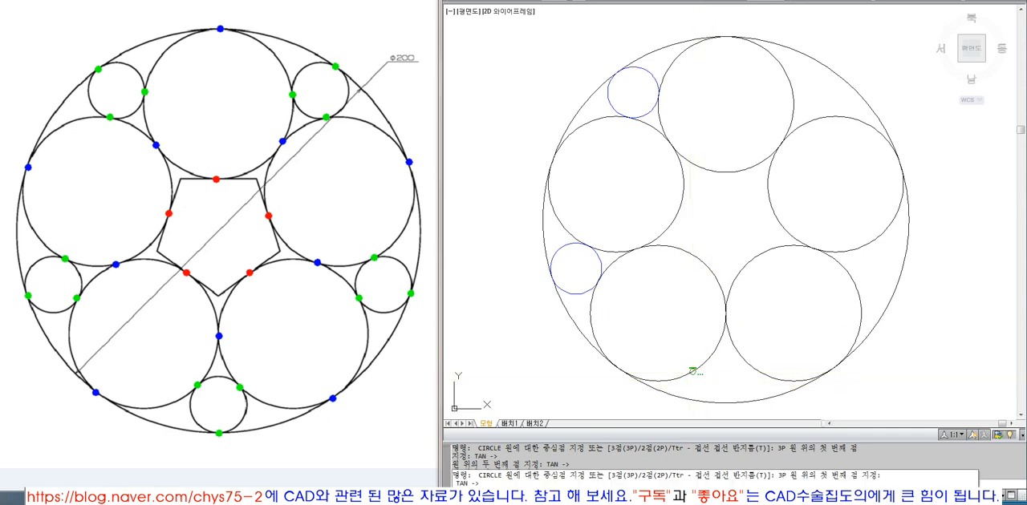
pyautogui.click(691, 373)
pyautogui.click(718, 402)
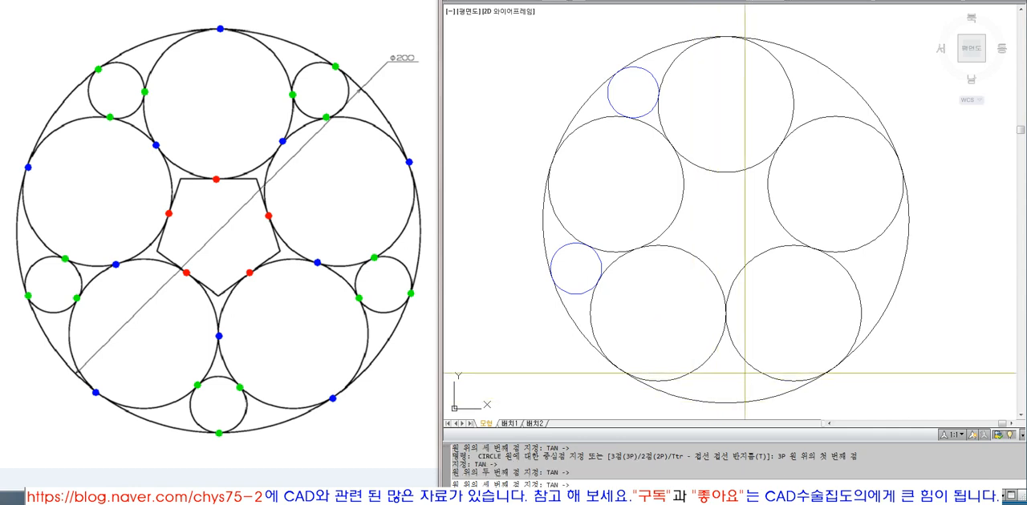
pyautogui.click(745, 373)
# Step: Draw a three-point circle tangent to the lower-right large circle, the outer circle and the upper-right large circle
pyautogui.press('space')
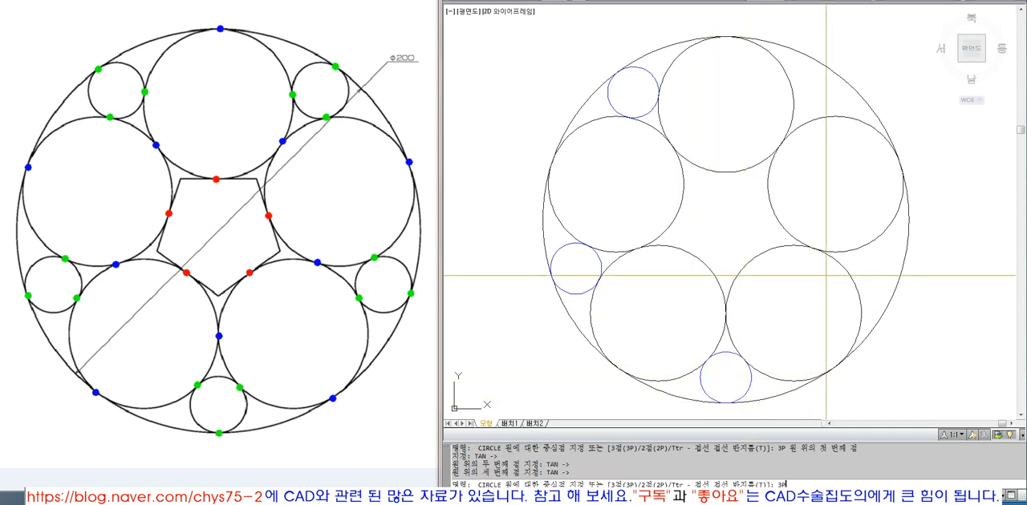
pyautogui.write('3P')
pyautogui.press('space')
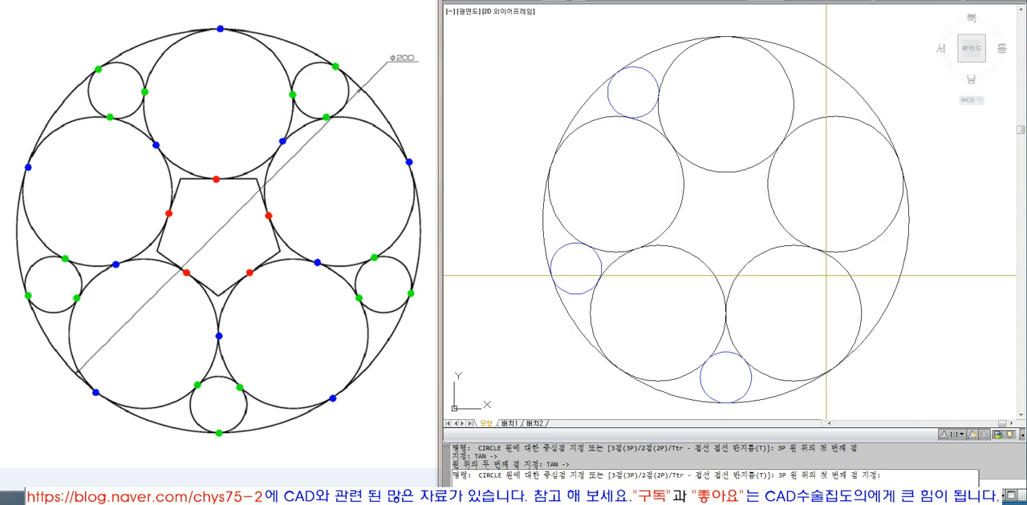
pyautogui.click(793, 314)
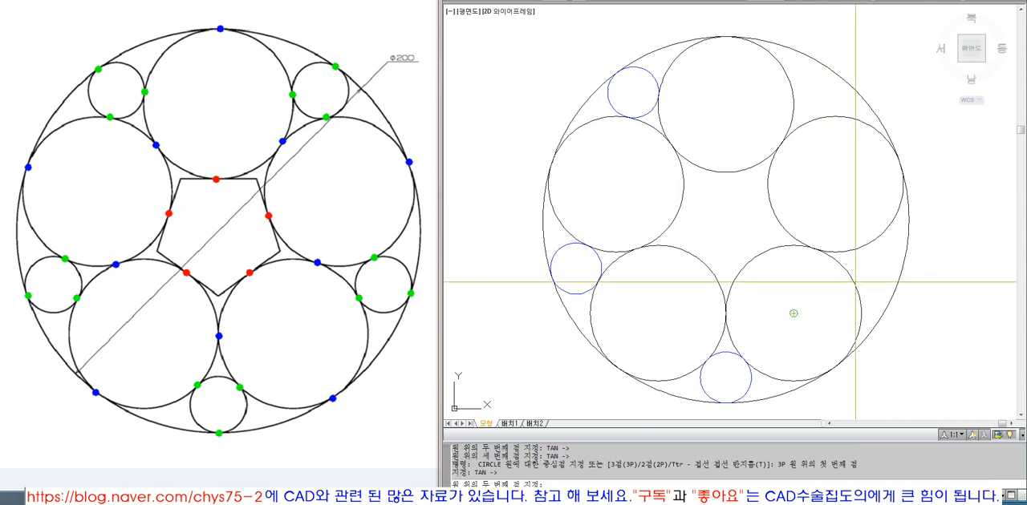
pyautogui.click(899, 283)
pyautogui.write('TAN')
pyautogui.press('space')
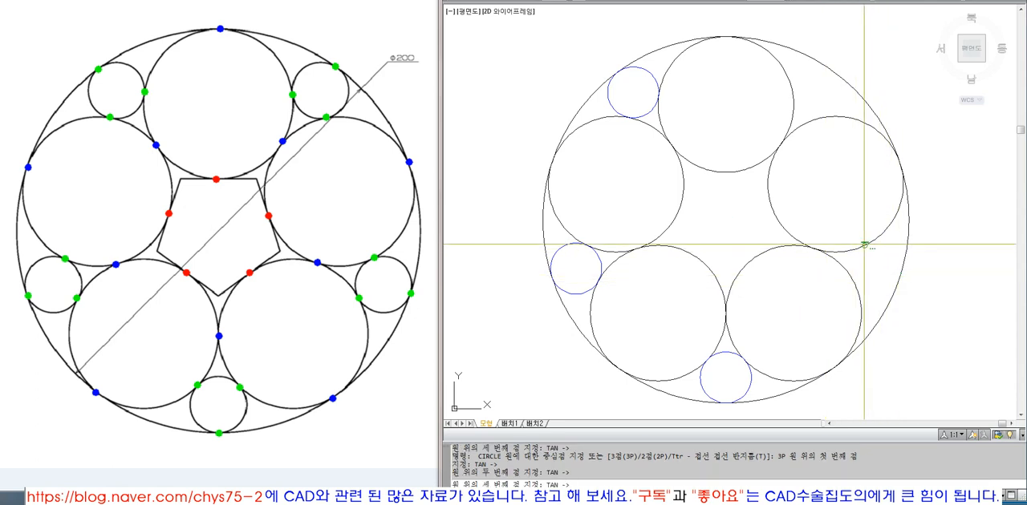
pyautogui.click(866, 232)
pyautogui.press('space')
pyautogui.write('T')
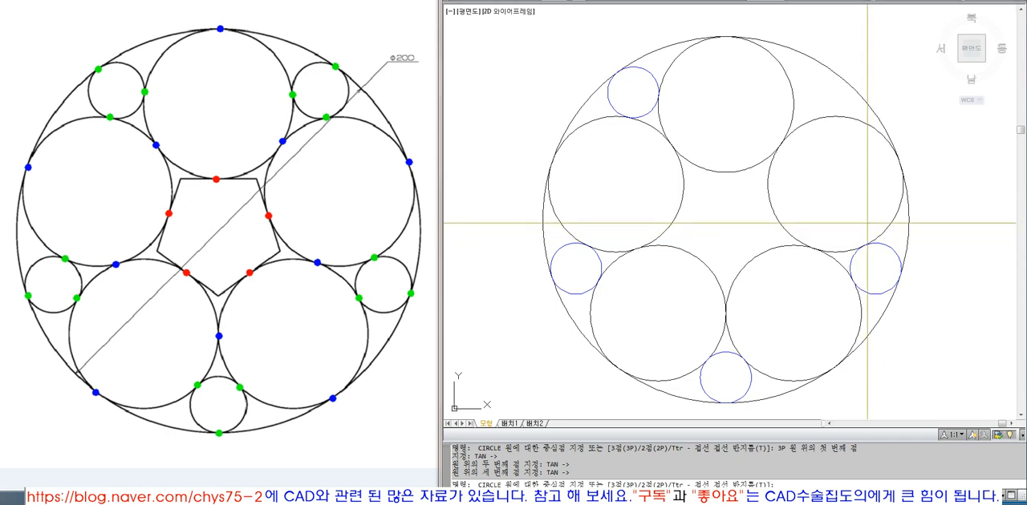
pyautogui.press('Escape')
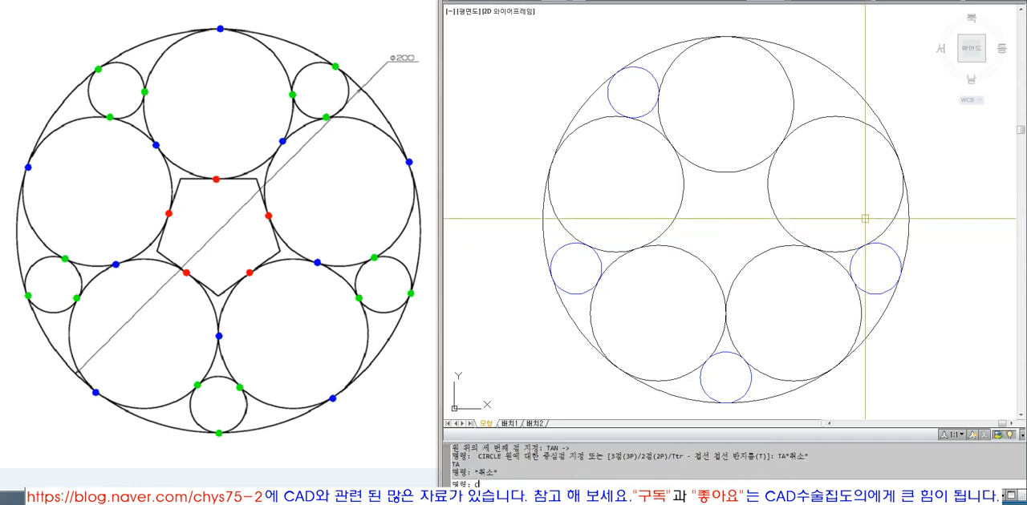
# Step: Draw a three-point circle tangent to the outer circle, the top large circle and the upper-right large circle
pyautogui.write('ci')
pyautogui.press('space')
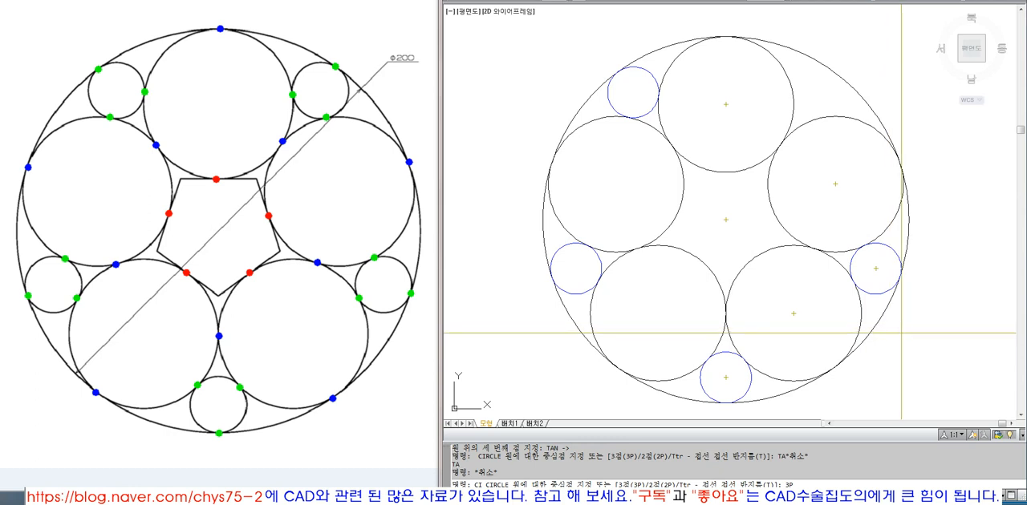
pyautogui.press('Return')
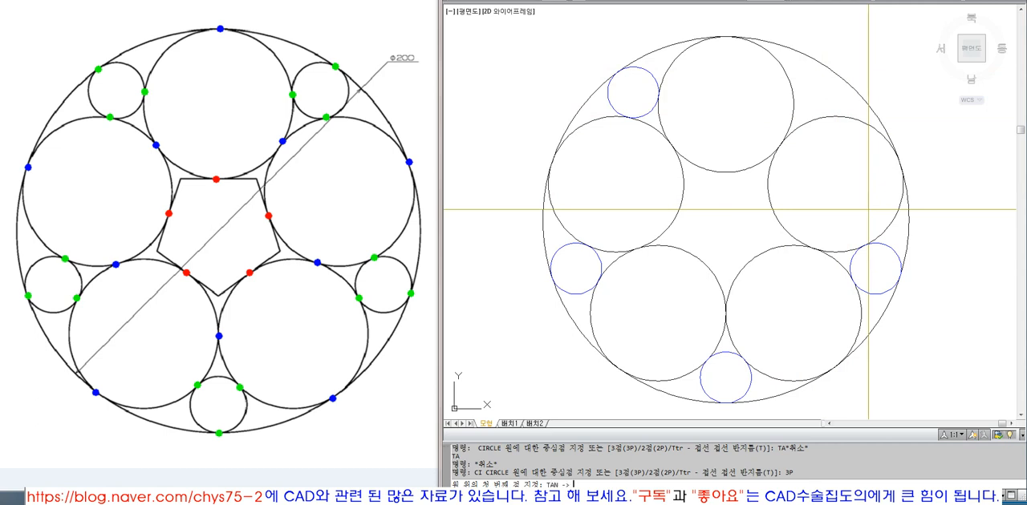
pyautogui.click(829, 69)
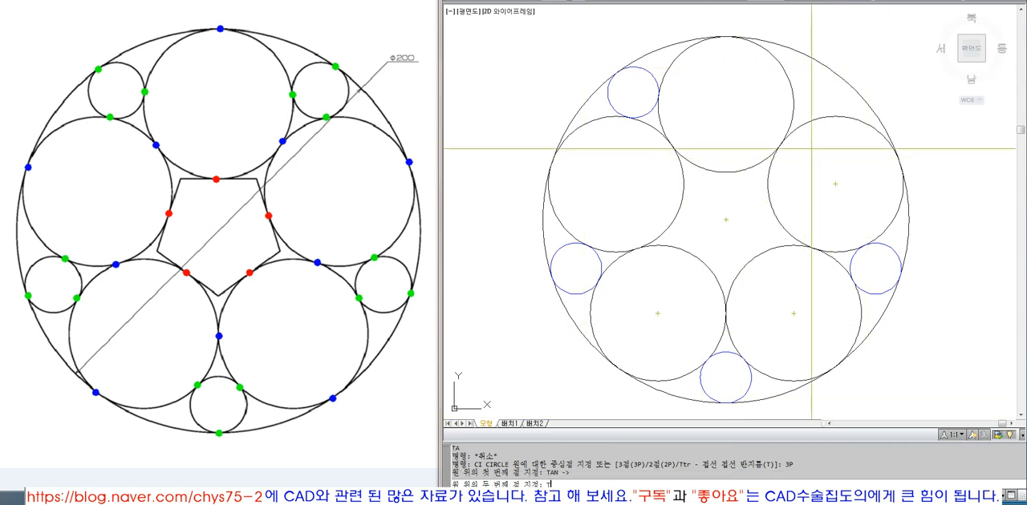
pyautogui.write('TAN')
pyautogui.press('Return')
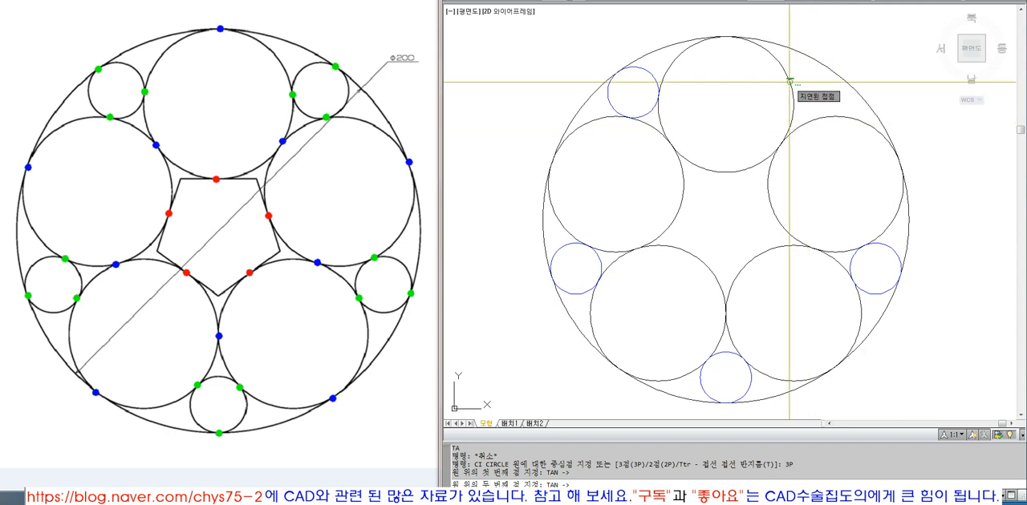
pyautogui.click(795, 81)
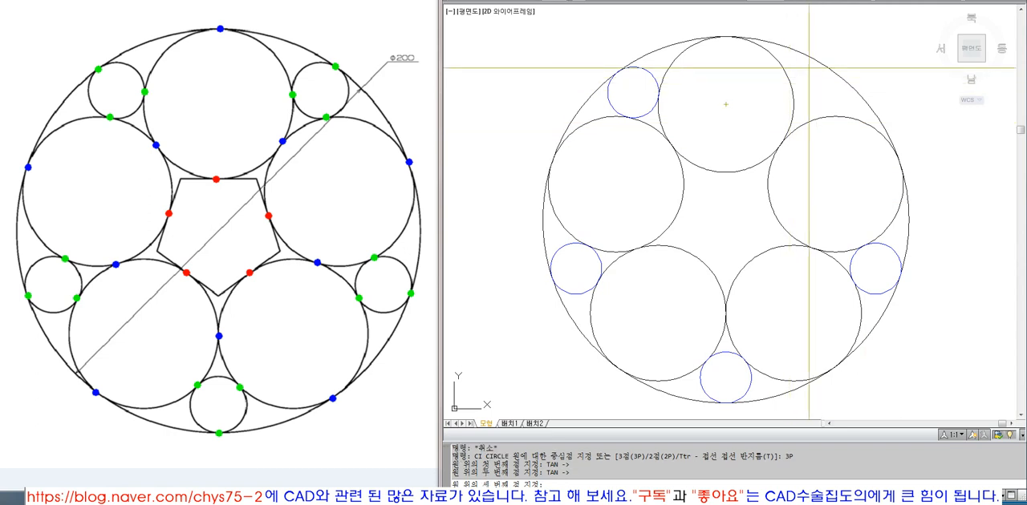
pyautogui.write('TAN')
pyautogui.press('Return')
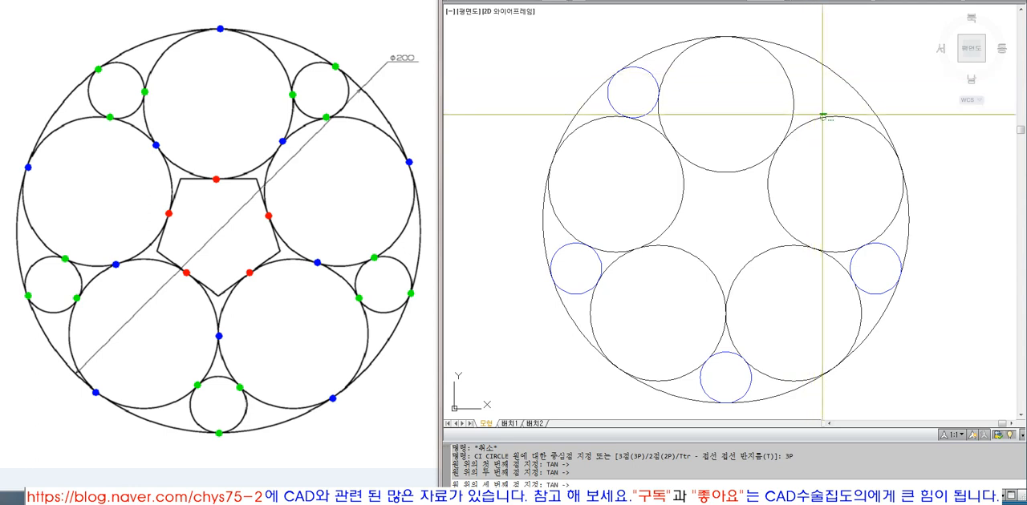
pyautogui.click(825, 118)
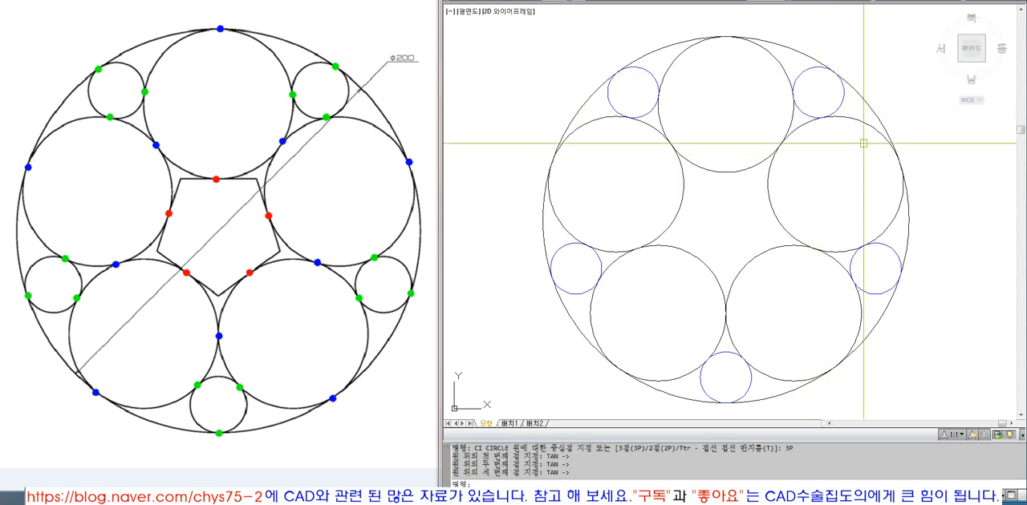
# Step: Match the outer circle's properties onto the upper-right small circle
pyautogui.write('MA')
pyautogui.press('Return')
pyautogui.click(854, 88)
pyautogui.click(845, 97)
pyautogui.click(795, 130)
pyautogui.press('Return')
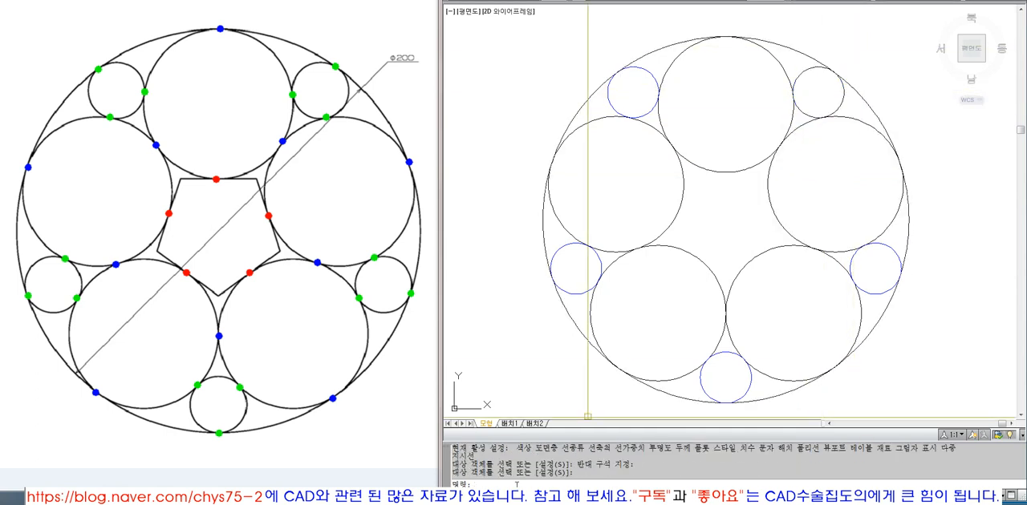
# Step: Match the top large circle's properties onto the upper-left, lower-left, bottom and lower-right small circles
pyautogui.write('MA')
pyautogui.press('Return')
pyautogui.click(716, 173)
pyautogui.click(745, 195)
pyautogui.click(625, 84)
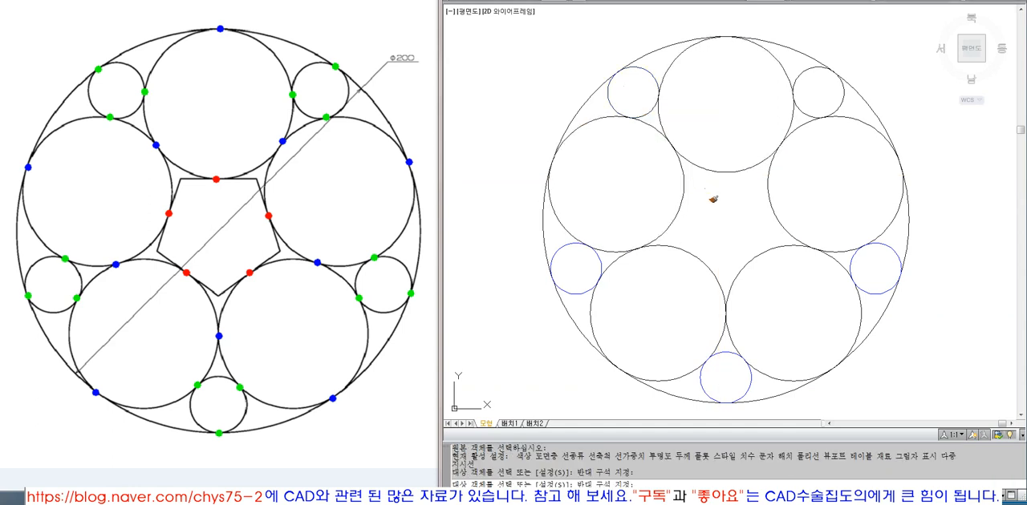
pyautogui.click(706, 189)
pyautogui.click(575, 306)
pyautogui.click(921, 255)
pyautogui.click(782, 363)
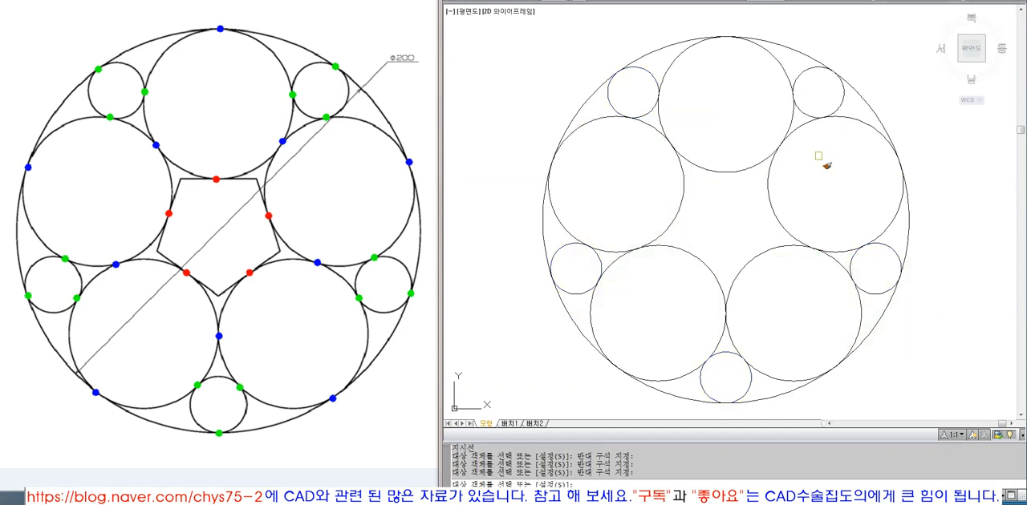
pyautogui.press('Return')
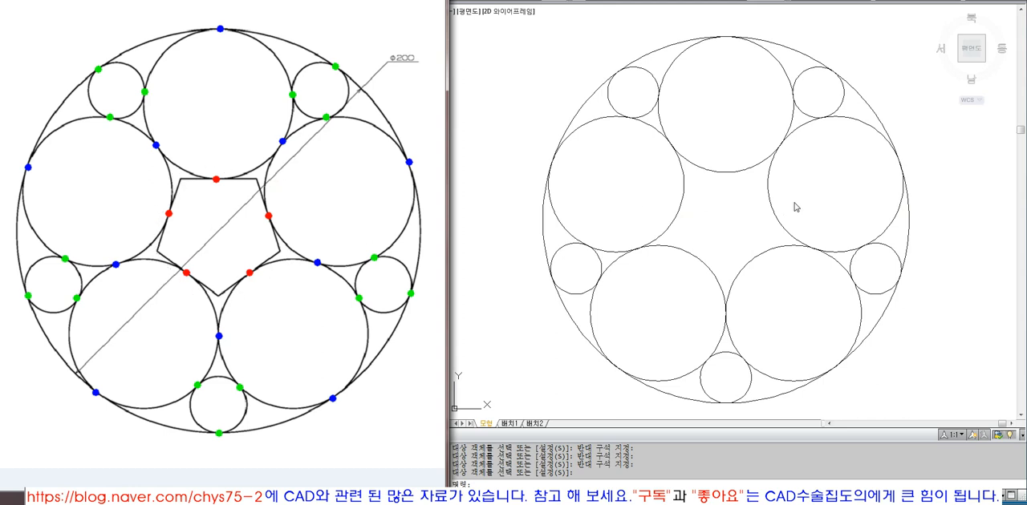
pyautogui.click(744, 208)
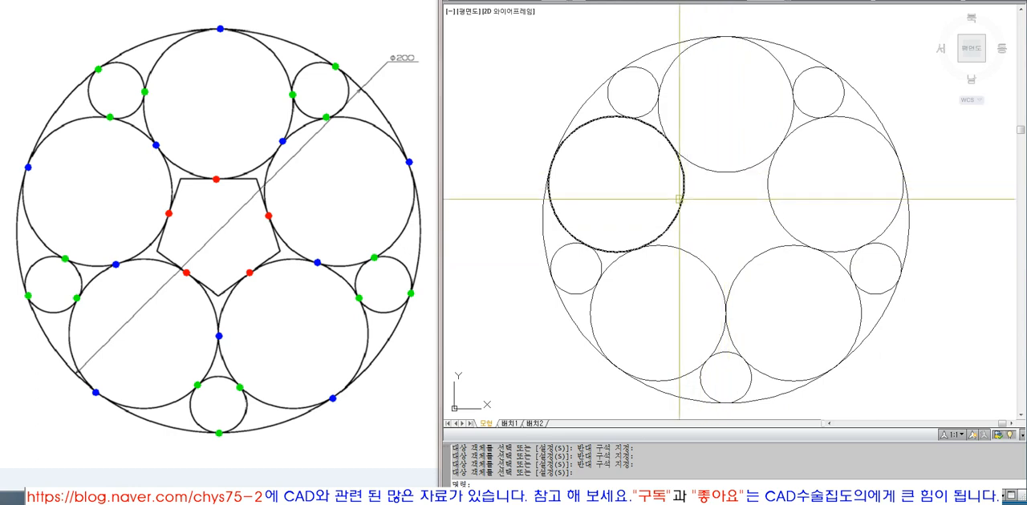
pyautogui.click(216, 177)
pyautogui.click(171, 215)
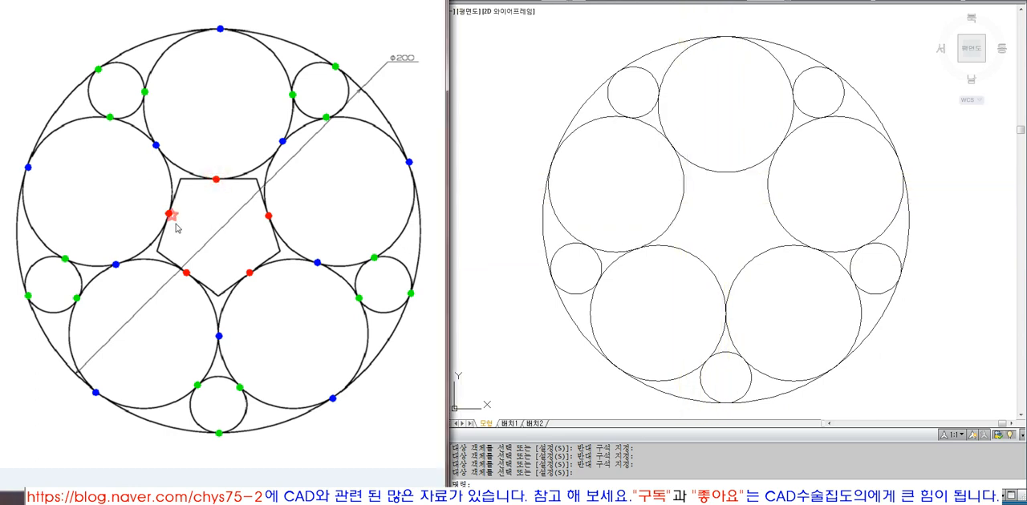
pyautogui.click(187, 274)
pyautogui.click(248, 273)
pyautogui.click(719, 184)
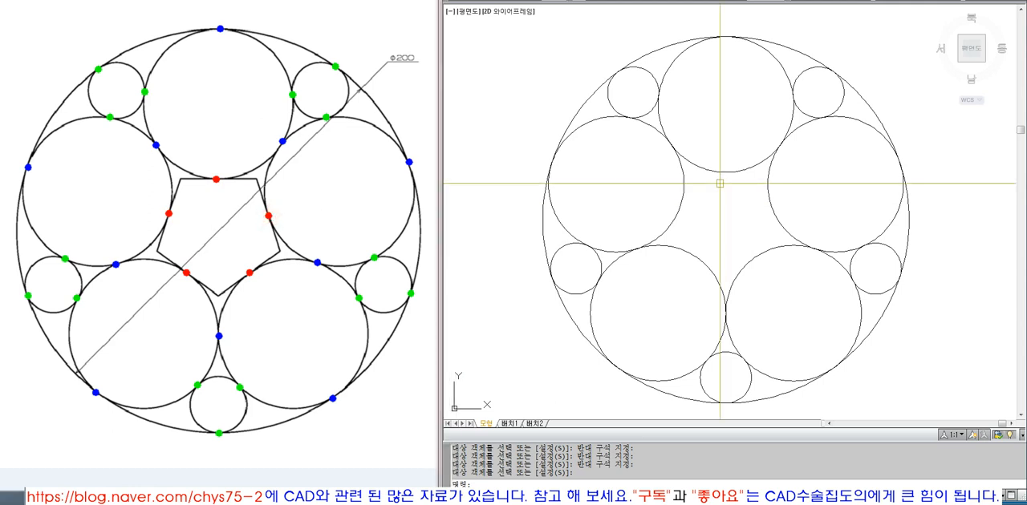
pyautogui.write('c')
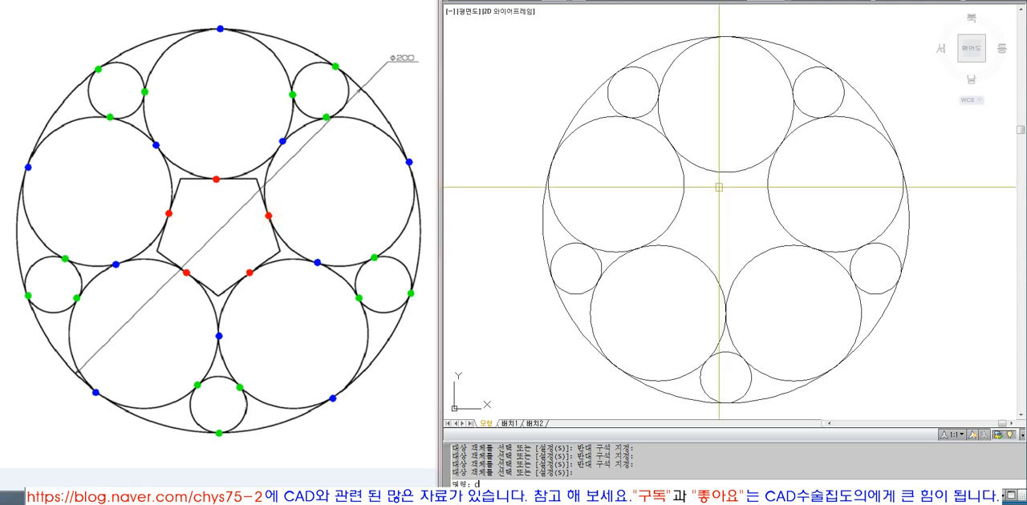
pyautogui.write('i')
pyautogui.press('Return')
pyautogui.write('cen')
pyautogui.press('Return')
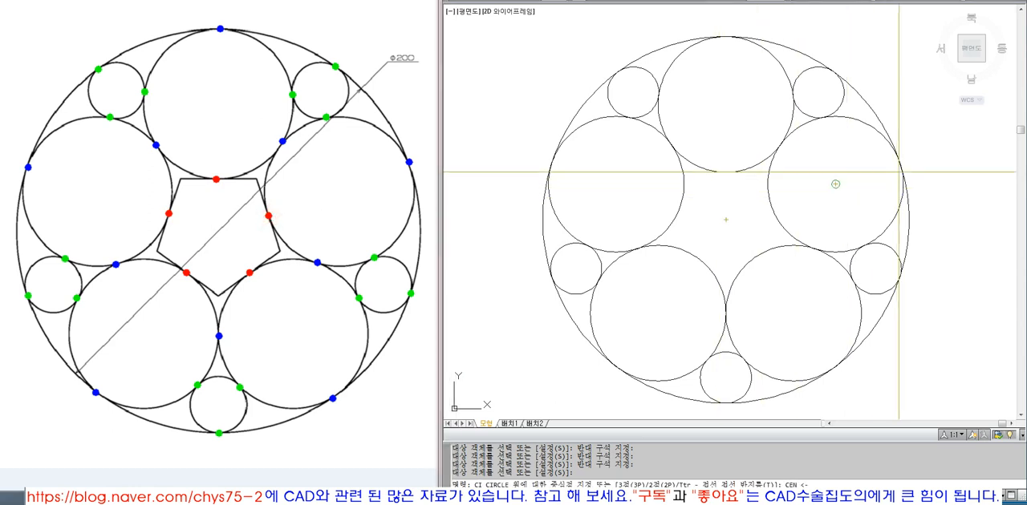
pyautogui.click(891, 131)
pyautogui.press('Escape')
# Step: Draw a three-point circle in the centre tangent to the top, upper-left and lower-right large circles
pyautogui.press('Return')
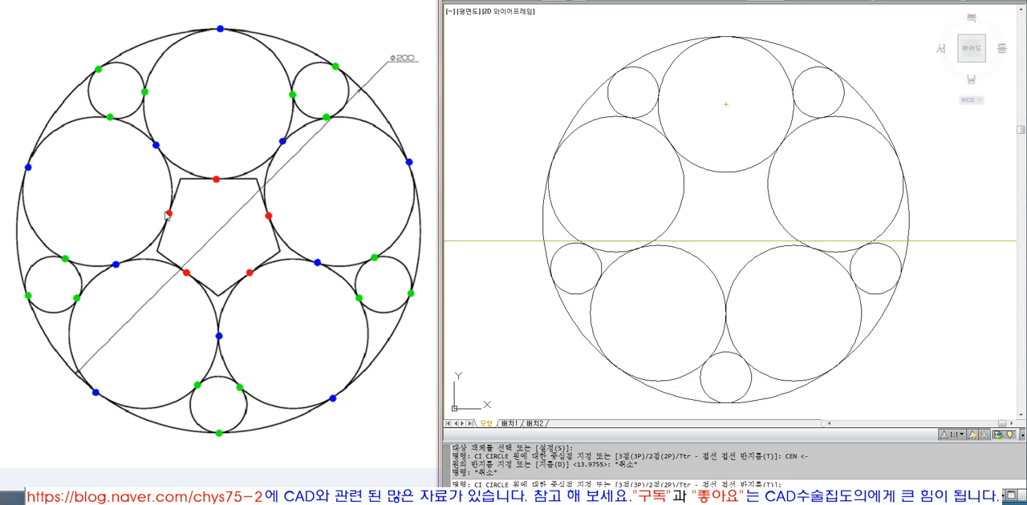
pyautogui.write('3P')
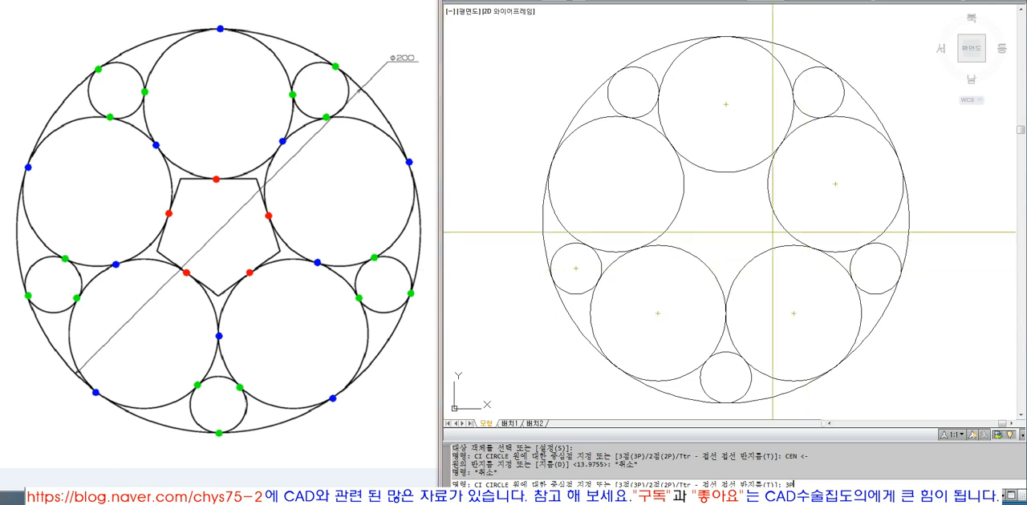
pyautogui.press('Return')
pyautogui.write('TAN')
pyautogui.press('Return')
pyautogui.click(727, 171)
pyautogui.write('T')
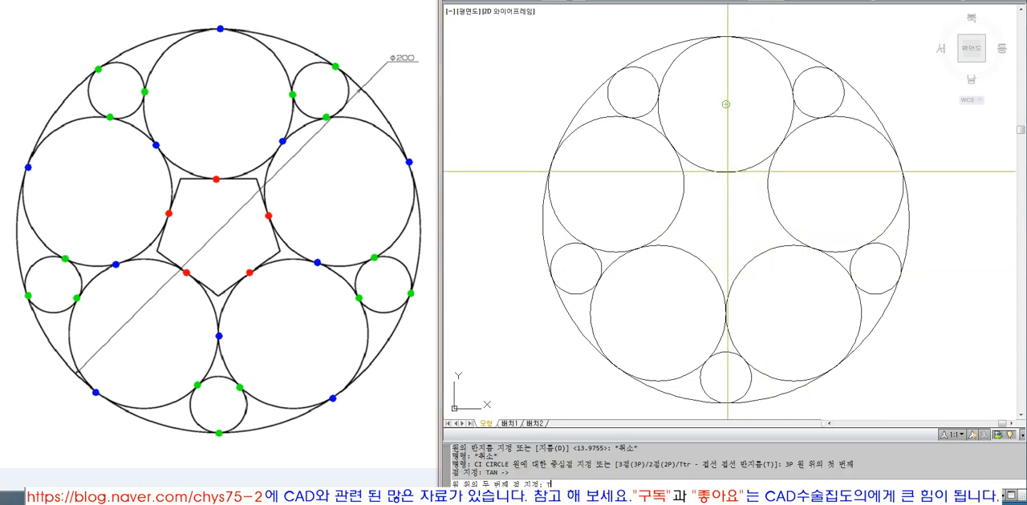
pyautogui.write('AN')
pyautogui.press('Return')
pyautogui.click(680, 202)
pyautogui.write('TAN')
pyautogui.press('Return')
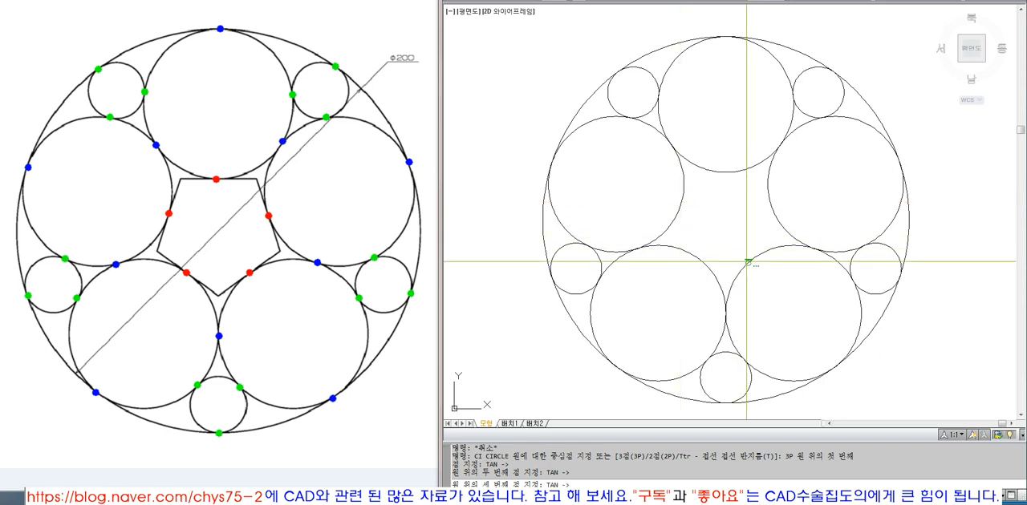
pyautogui.click(747, 261)
pyautogui.write('MA')
pyautogui.press('Return')
pyautogui.press('Escape')
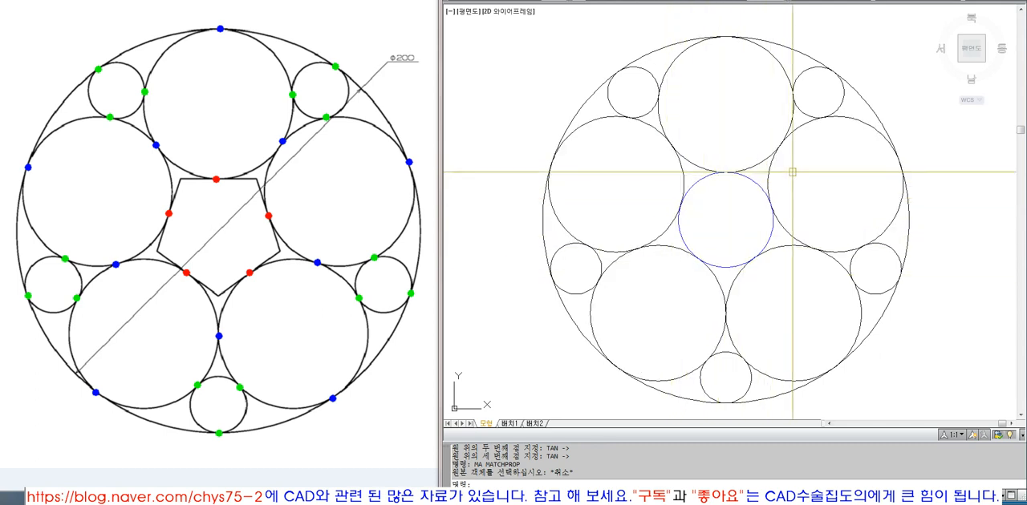
# Step: Draw a horizontal line to the right from where the top large circle touches the central circle
pyautogui.write('l')
pyautogui.press('space')
pyautogui.click(725, 169)
pyautogui.click(820, 183)
pyautogui.press('space')
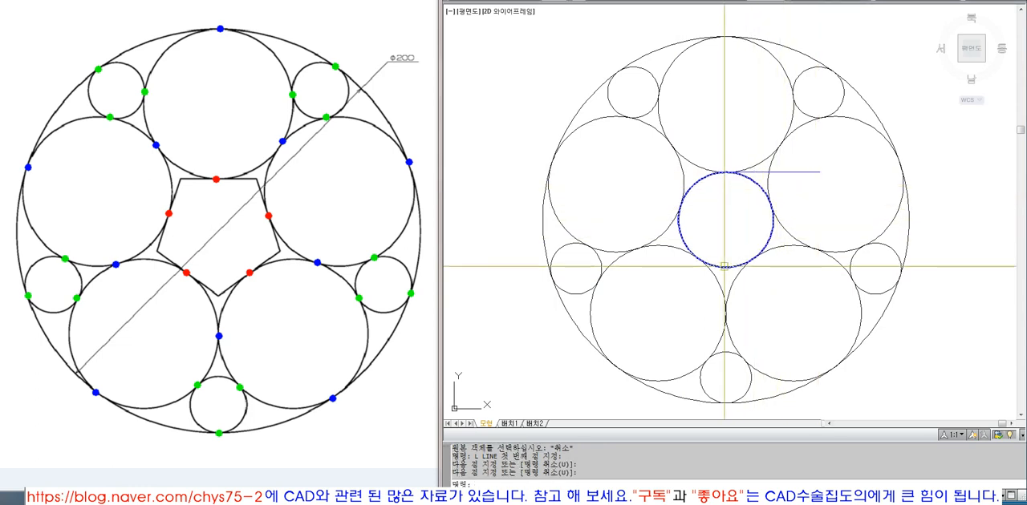
pyautogui.press('space')
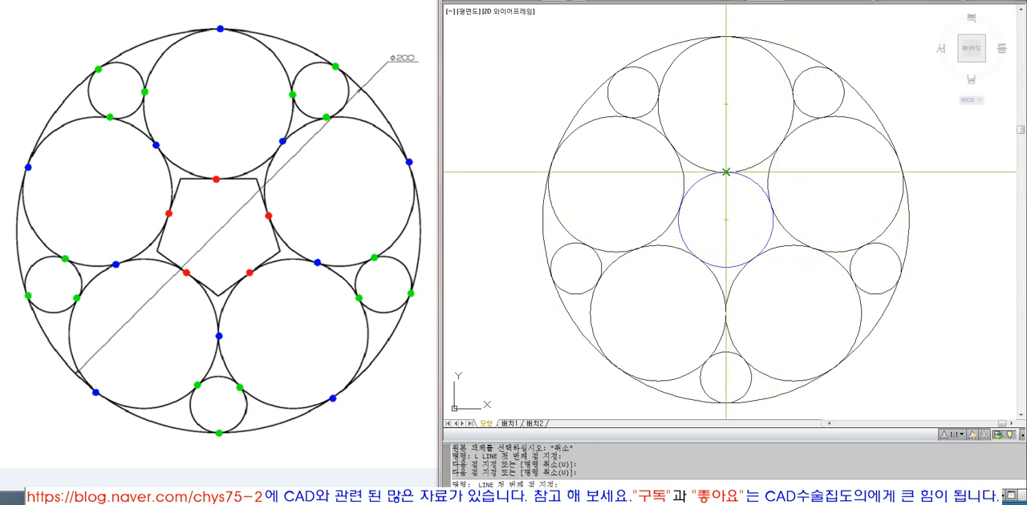
pyautogui.press('Escape')
# Step: Erase the horizontal line that starts at the top of the central circle
pyautogui.click(784, 172)
pyautogui.write('e')
pyautogui.press('space')
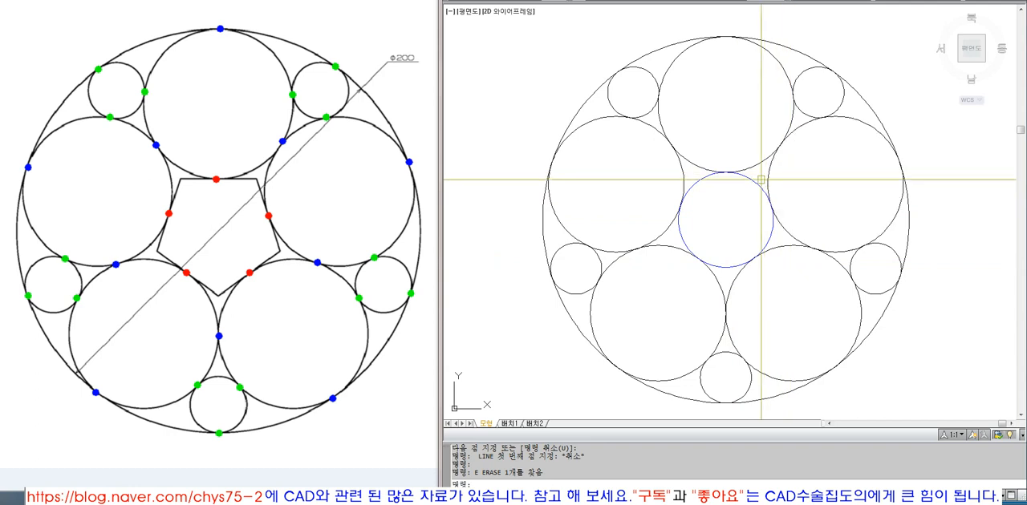
pyautogui.press('Escape')
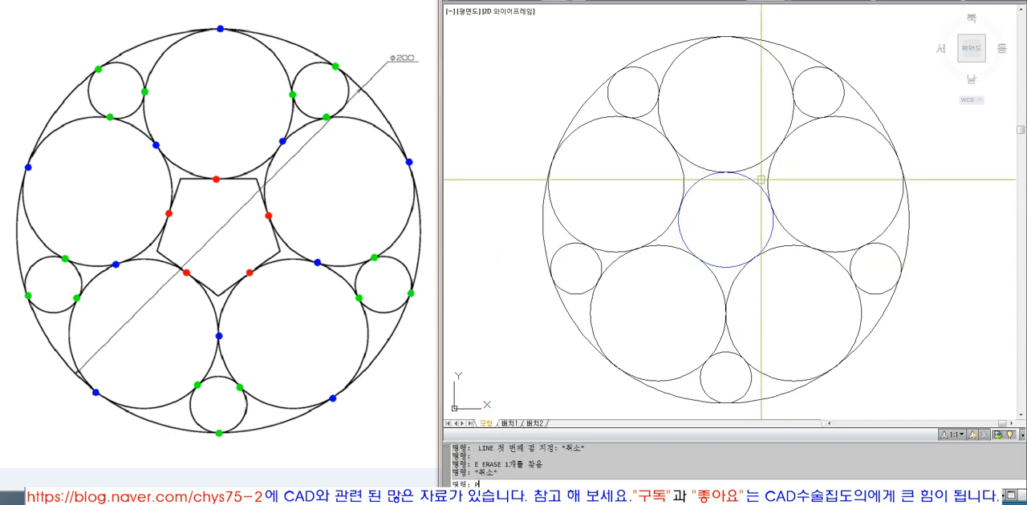
# Step: Try to draw a five-sided polygon with the inscribed option, centred on the central circle
pyautogui.write('POLYG')
pyautogui.press('Return')
pyautogui.press('Return')
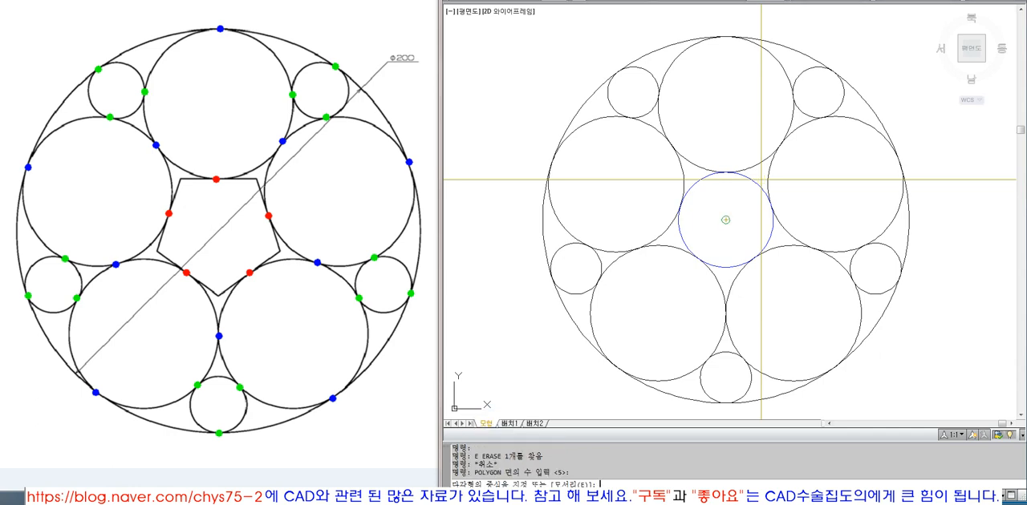
pyautogui.click(753, 179)
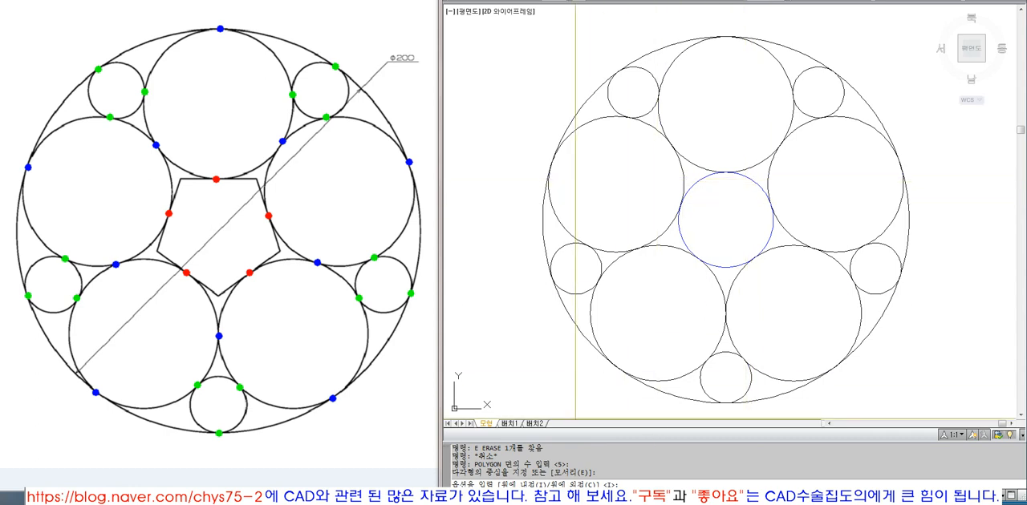
pyautogui.press('Return')
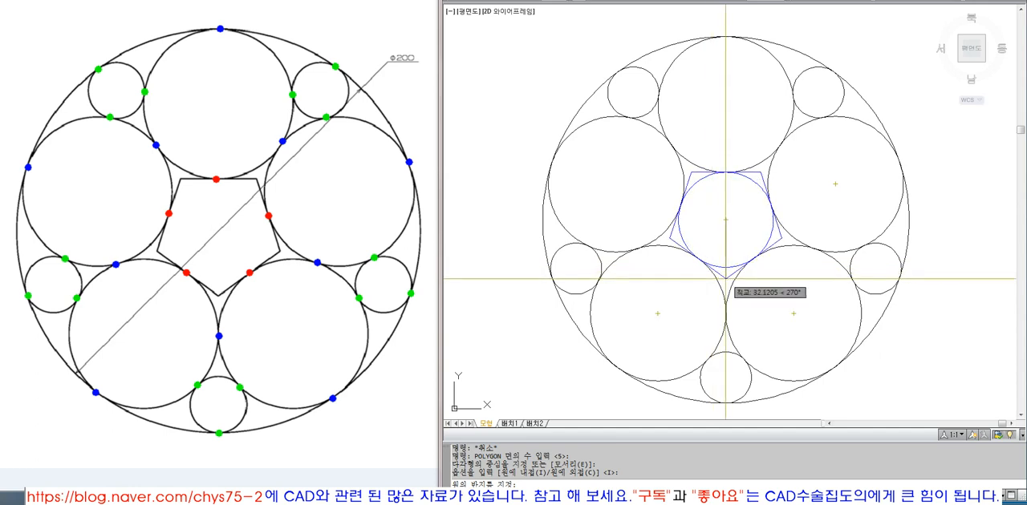
pyautogui.scroll(3, 726, 278)
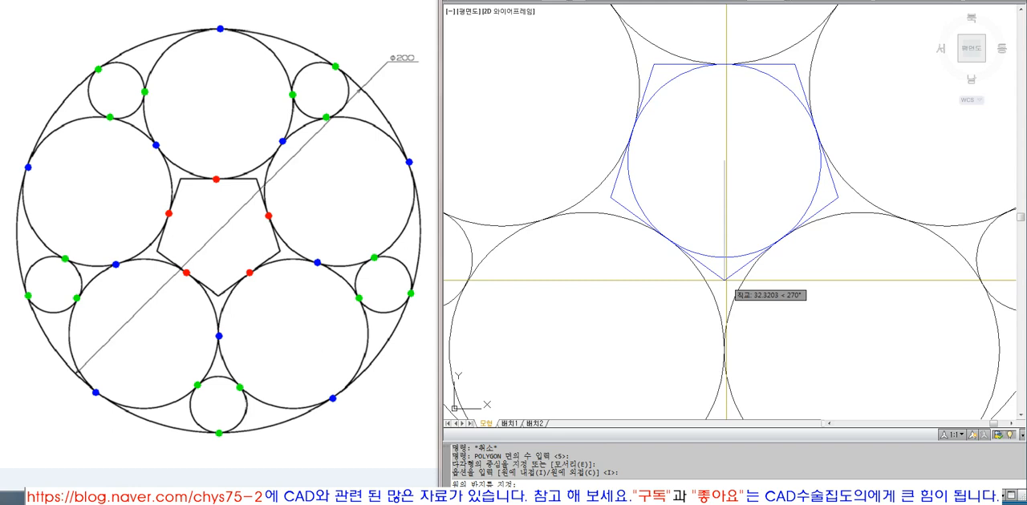
pyautogui.scroll(-2, 725, 280)
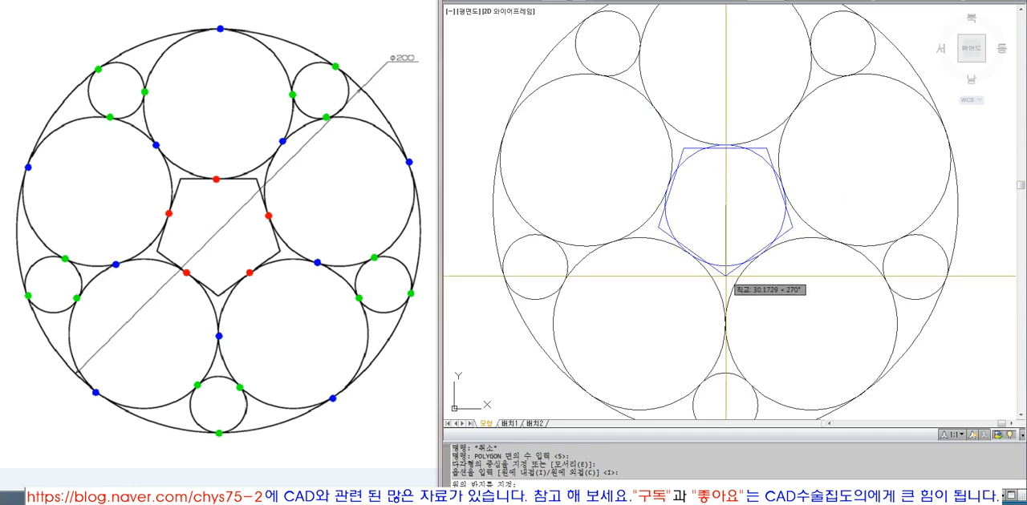
pyautogui.press('Escape')
# Step: Draw a five-sided polygon circumscribed about the central circle, with its radius set at the tangent point with the top large circle
pyautogui.press('Return')
pyautogui.press('Return')
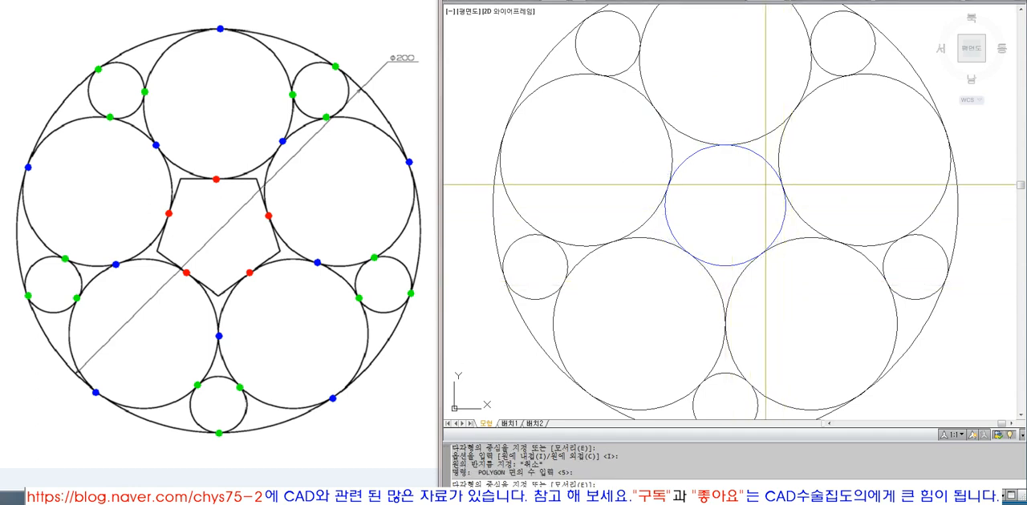
pyautogui.click(725, 205)
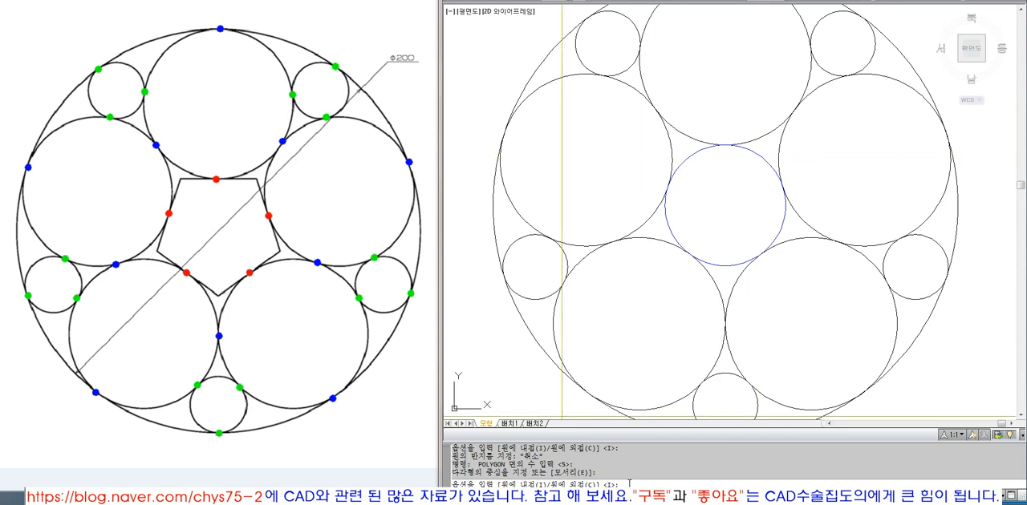
pyautogui.write('c')
pyautogui.press('Return')
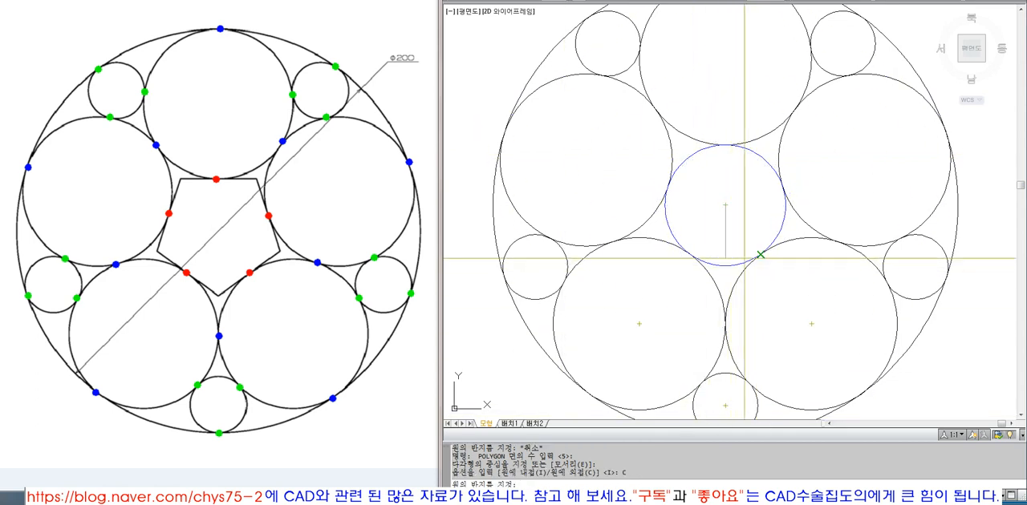
pyautogui.click(726, 145)
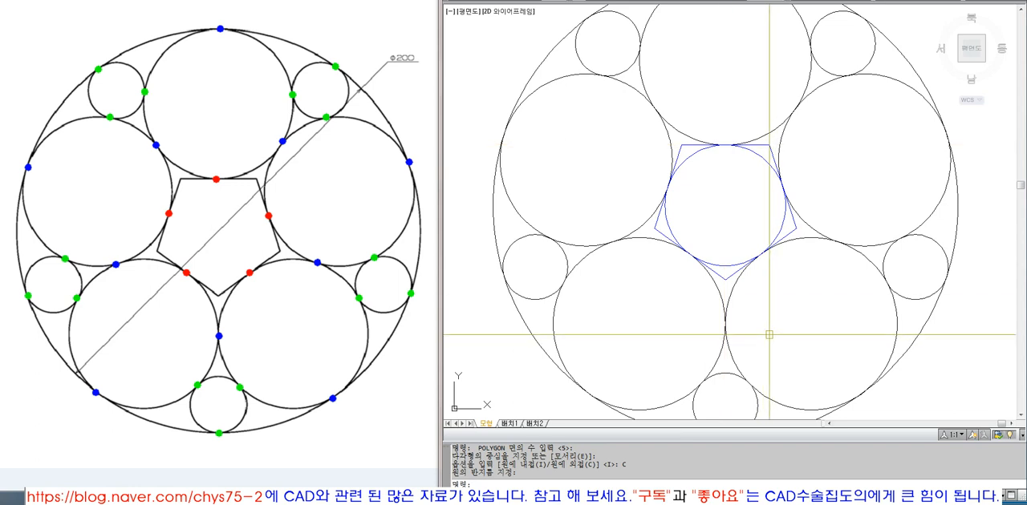
# Step: Erase the central tangent circle and match a large circle's properties onto the pentagon
pyautogui.click(761, 157)
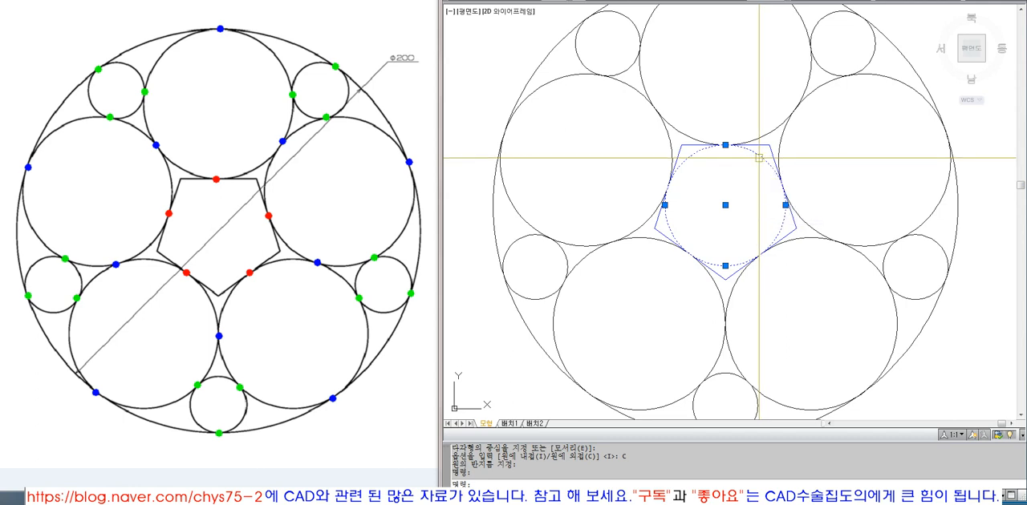
pyautogui.write('ma')
pyautogui.press('Return')
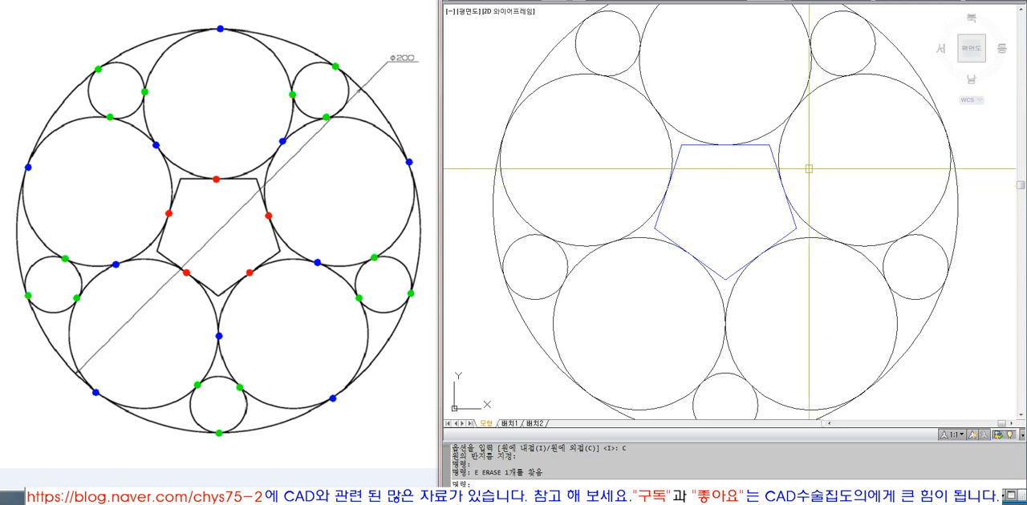
pyautogui.click(706, 256)
pyautogui.press('Return')
pyautogui.scroll(-5, 706, 257)
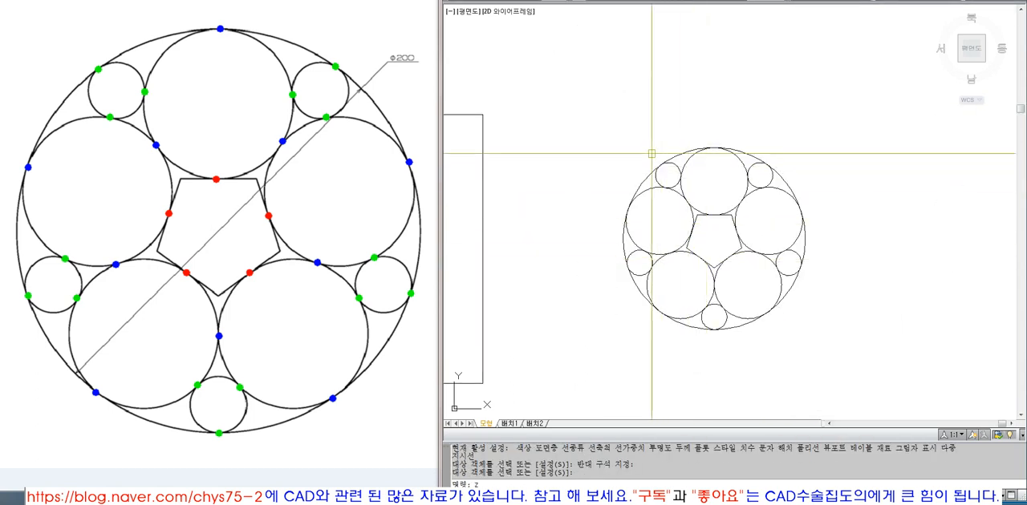
# Step: Zoom in on the whole figure and examine it against the reference drawing
pyautogui.write('z')
pyautogui.press('Return')
pyautogui.click(589, 122)
pyautogui.click(830, 359)
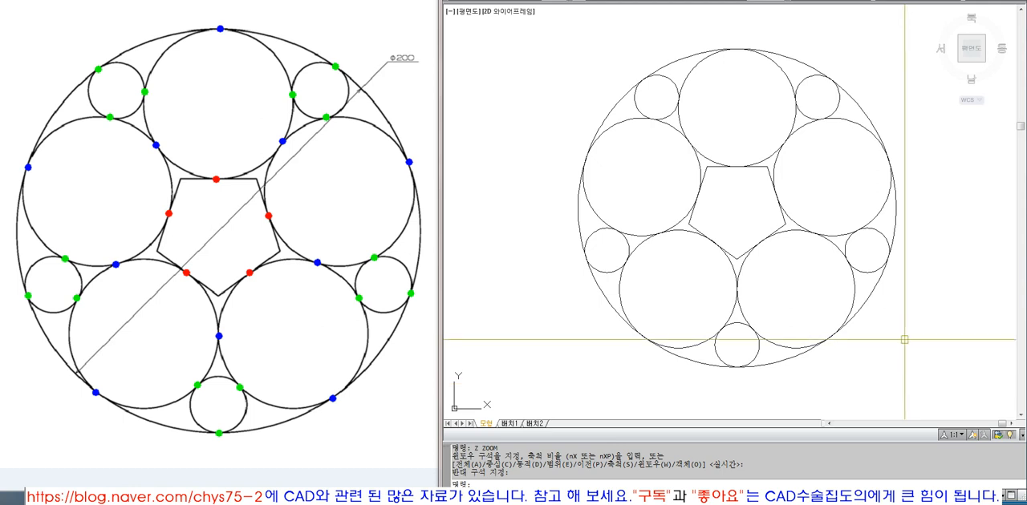
pyautogui.moveTo(874, 309); pyautogui.dragTo(814, 314, button='middle')
pyautogui.write('z')
pyautogui.press('Return')
pyautogui.click(493, 33)
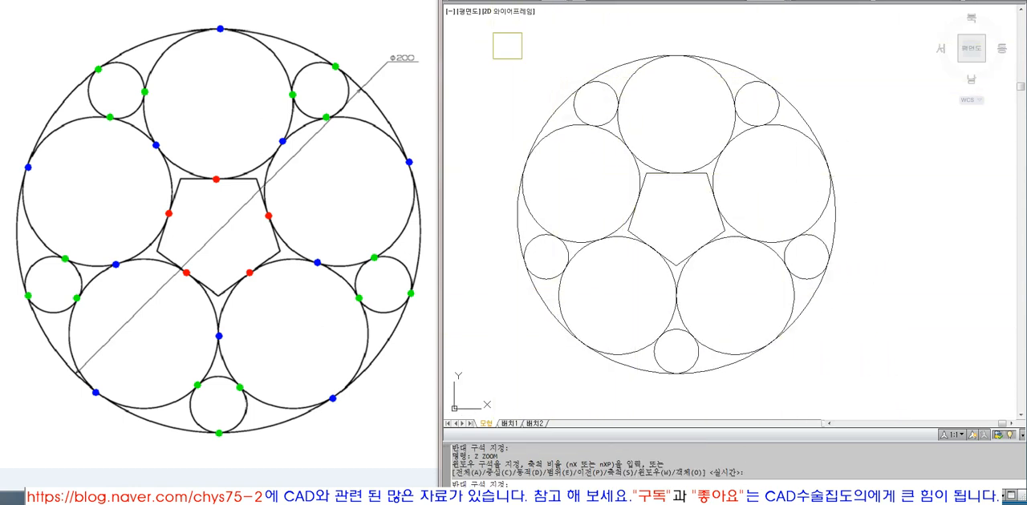
pyautogui.click(919, 400)
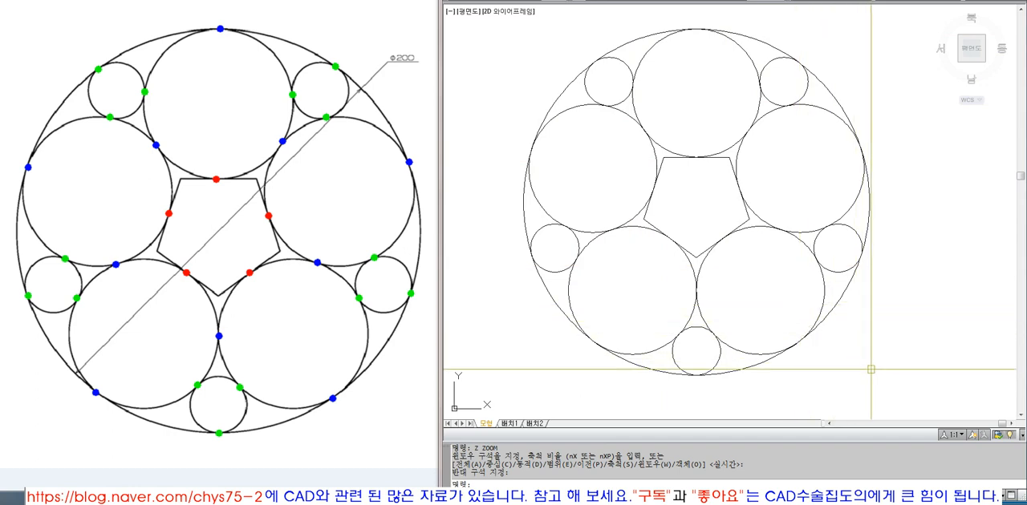
pyautogui.scroll(-4, 681, 234)
pyautogui.scroll(3, 755, 223)
pyautogui.press('Escape')
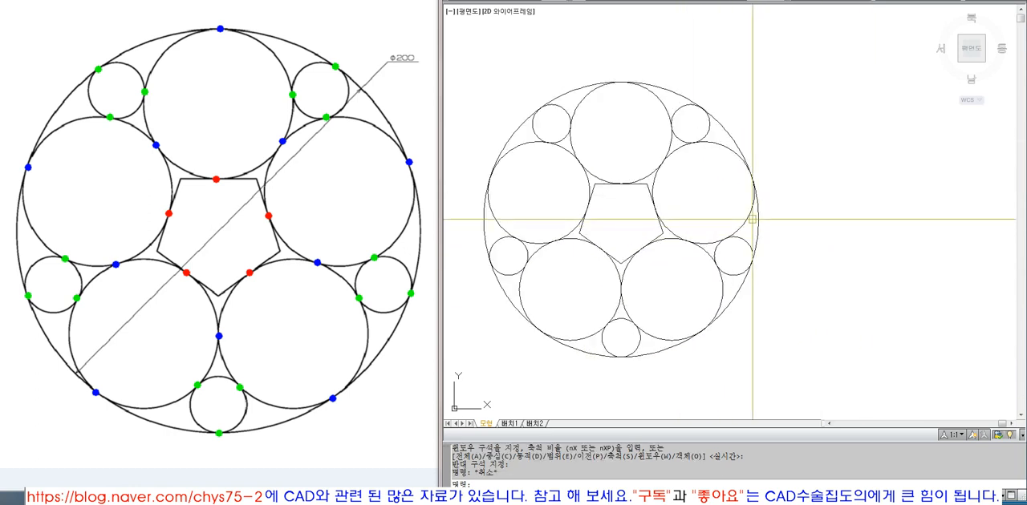
# Step: Copy the entire figure horizontally to the empty area right of the original
pyautogui.press('Escape')
pyautogui.press('Escape')
pyautogui.moveTo(811, 245); pyautogui.dragTo(779, 218, button='middle')
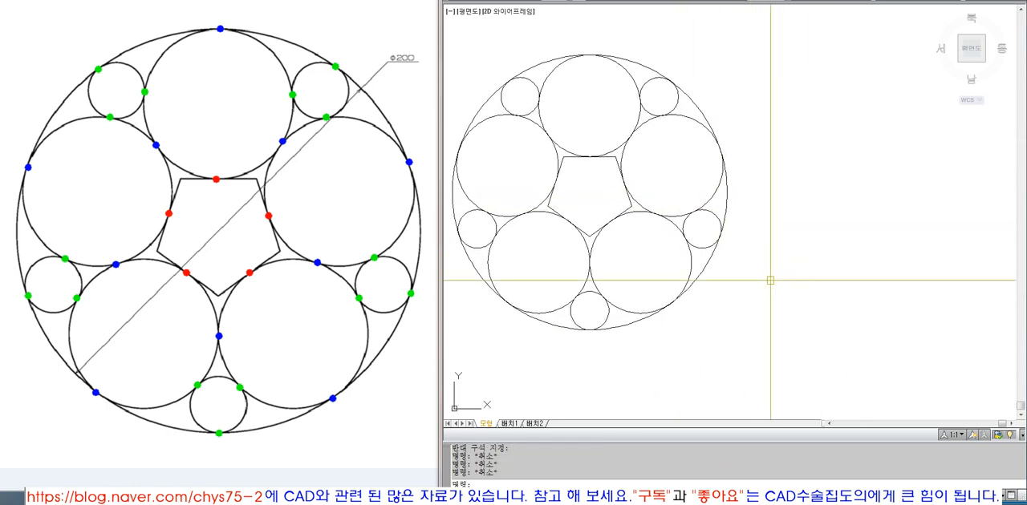
pyautogui.write('c')
pyautogui.press('space')
pyautogui.click(769, 335)
pyautogui.click(465, 45)
pyautogui.press('space')
pyautogui.click(543, 146)
pyautogui.scroll(-2, 543, 145)
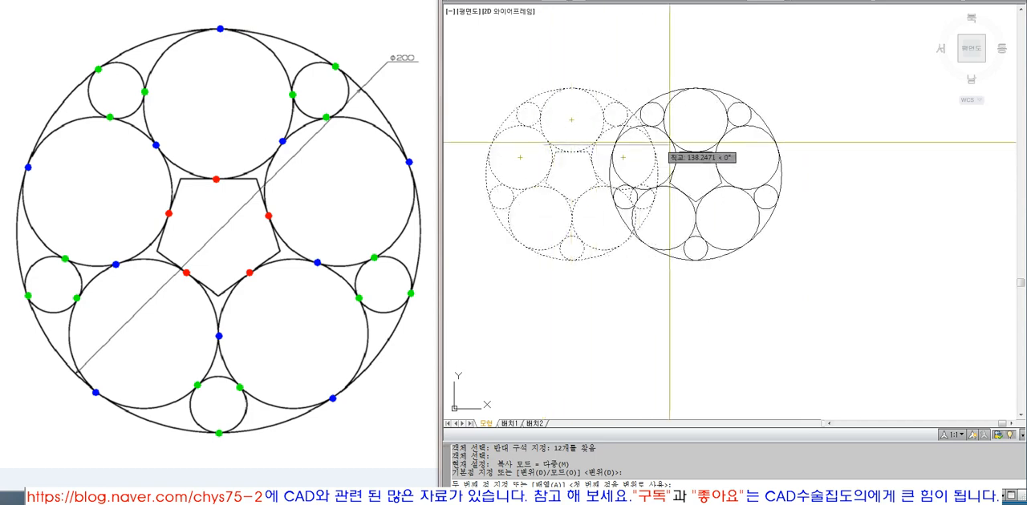
pyautogui.click(749, 142)
pyautogui.press('space')
# Step: Erase the pentagon, the outer circle and the lower-left, bottom and lower-right small circles from the copied figure
pyautogui.write('z')
pyautogui.press('space')
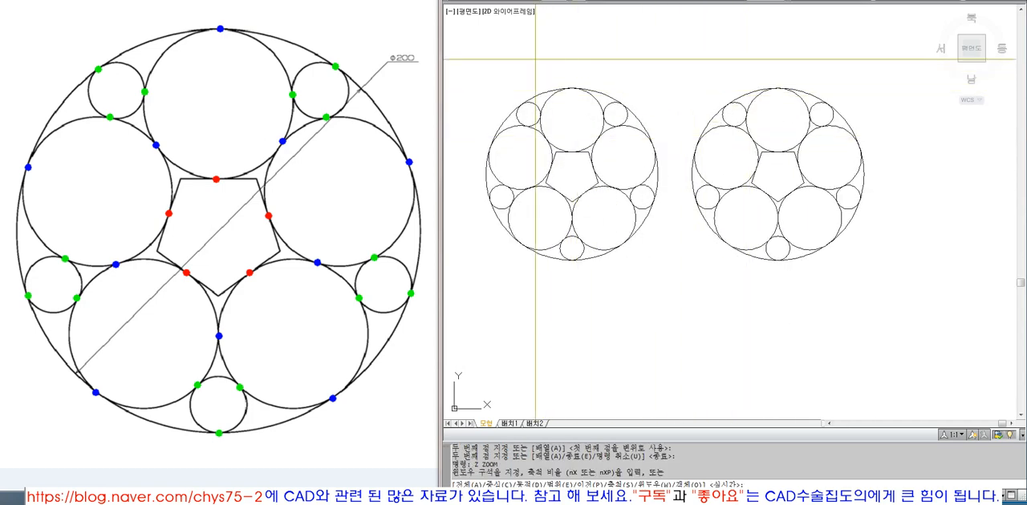
pyautogui.click(475, 66)
pyautogui.click(906, 271)
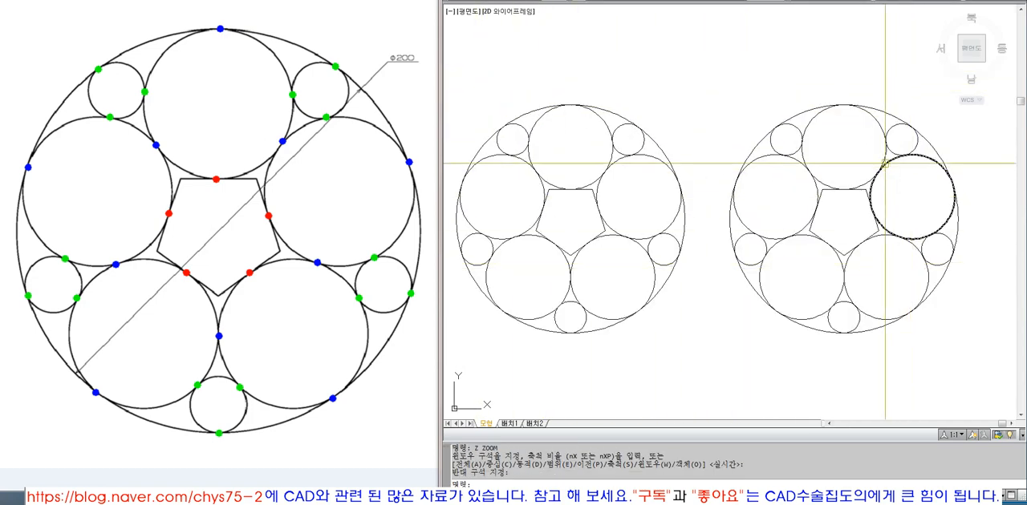
pyautogui.click(813, 230)
pyautogui.write('e')
pyautogui.press('space')
pyautogui.click(742, 264)
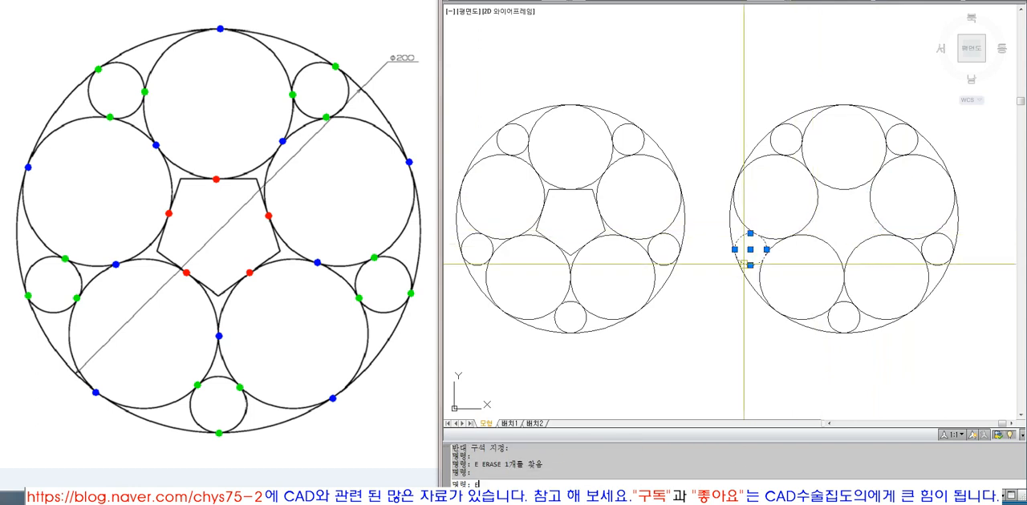
pyautogui.press('space')
pyautogui.click(778, 312)
pyautogui.press('space')
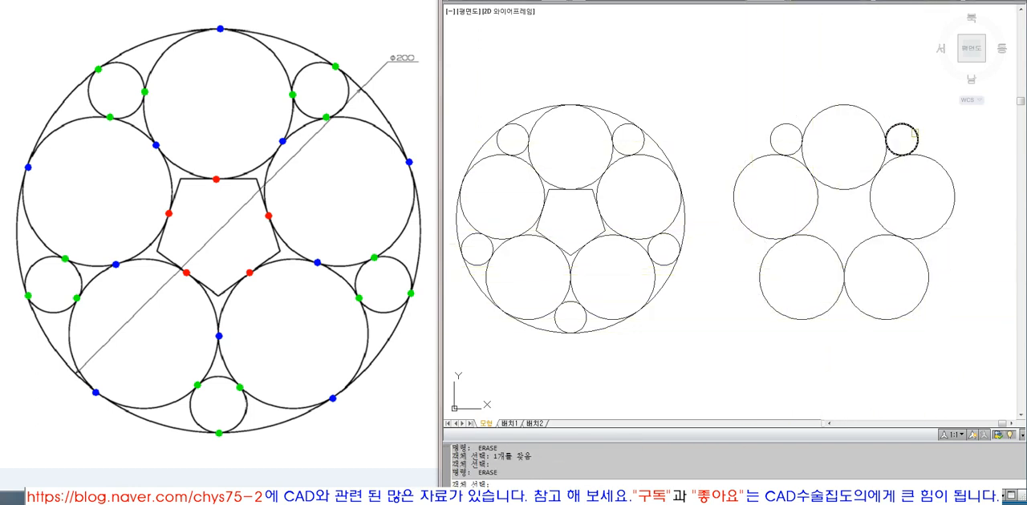
# Step: Erase the upper-right and upper-left small circles from the copied figure
pyautogui.click(915, 133)
pyautogui.press('space')
pyautogui.press('space')
pyautogui.click(799, 134)
pyautogui.press('space')
# Step: Trim the copy's top large circle against the upper-left and upper-right large circles, keeping only its lower arc
pyautogui.write('tr')
pyautogui.click(892, 206)
pyautogui.click(786, 197)
pyautogui.press('space')
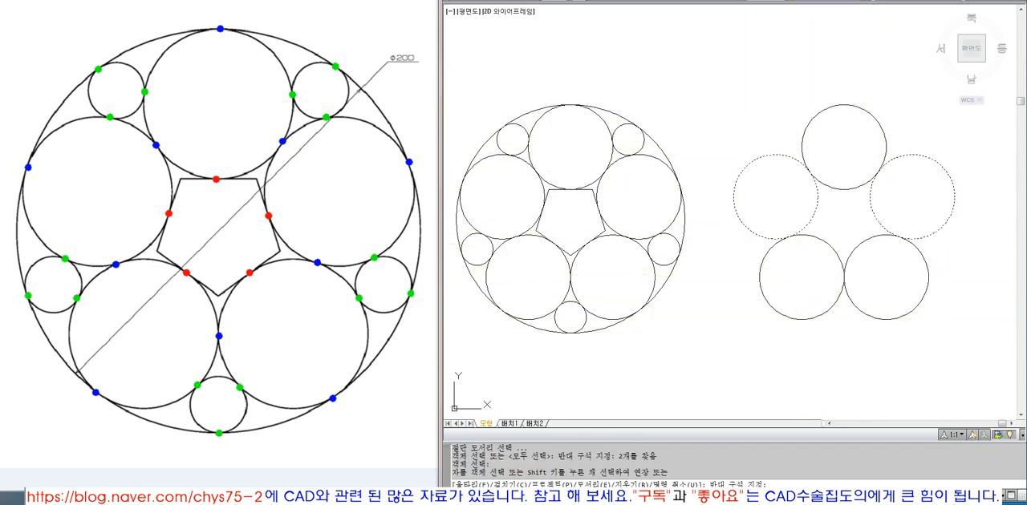
pyautogui.press('space')
pyautogui.press('space')
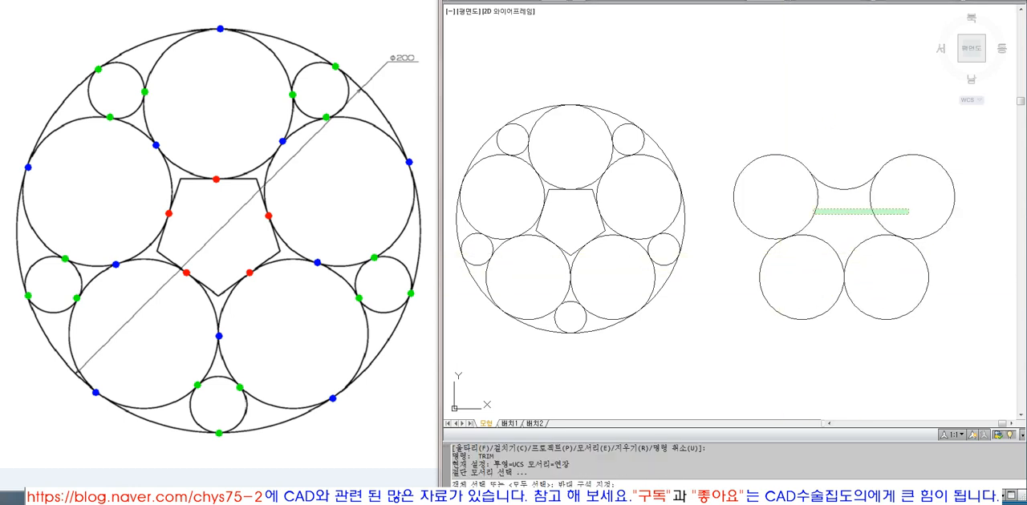
# Step: Trim the copy's two lower large circles at their tangent points with neighbouring circles, keeping only their inner arcs
pyautogui.click(909, 213)
pyautogui.press('space')
pyautogui.press('space')
pyautogui.press('space')
pyautogui.click(896, 271)
pyautogui.click(758, 237)
pyautogui.press('space')
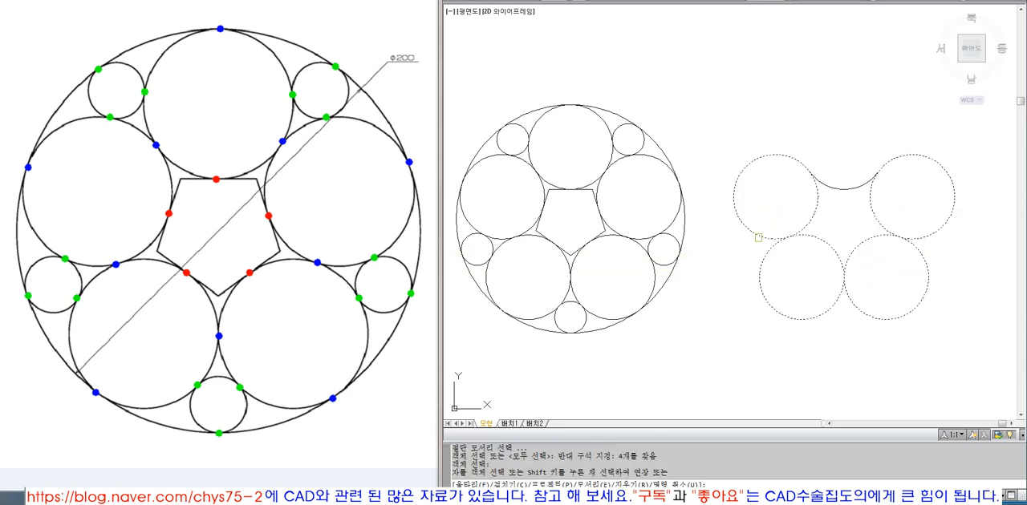
# Step: Trim the inner arcs of the copy's upper-left and upper-right large circles between their tangent points, leaving one closed outline
pyautogui.press('space')
pyautogui.press('space')
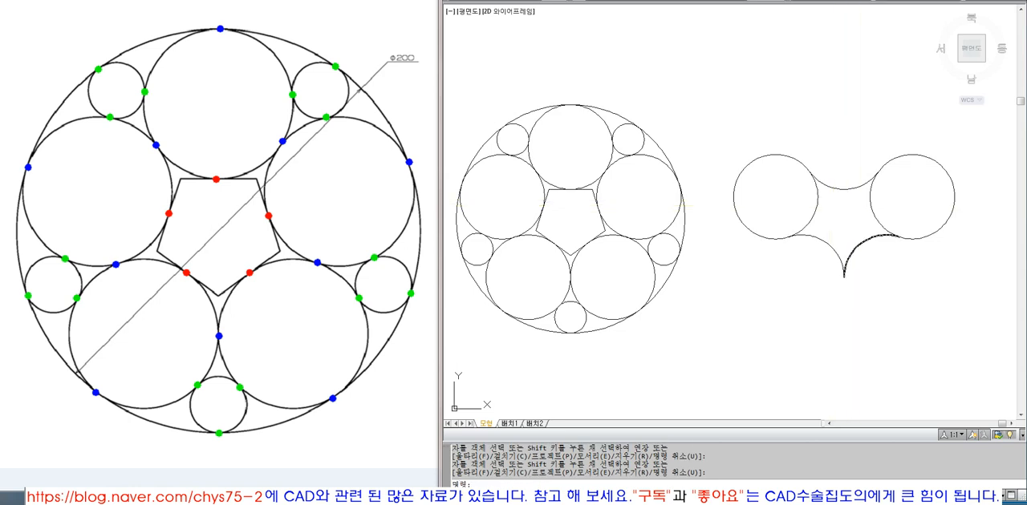
pyautogui.click(873, 269)
pyautogui.click(813, 203)
pyautogui.press('space')
pyautogui.press('Escape')
# Step: Draw a smaller circle concentric with the outline's upper-left arc and match its properties to that arc
pyautogui.write('z')
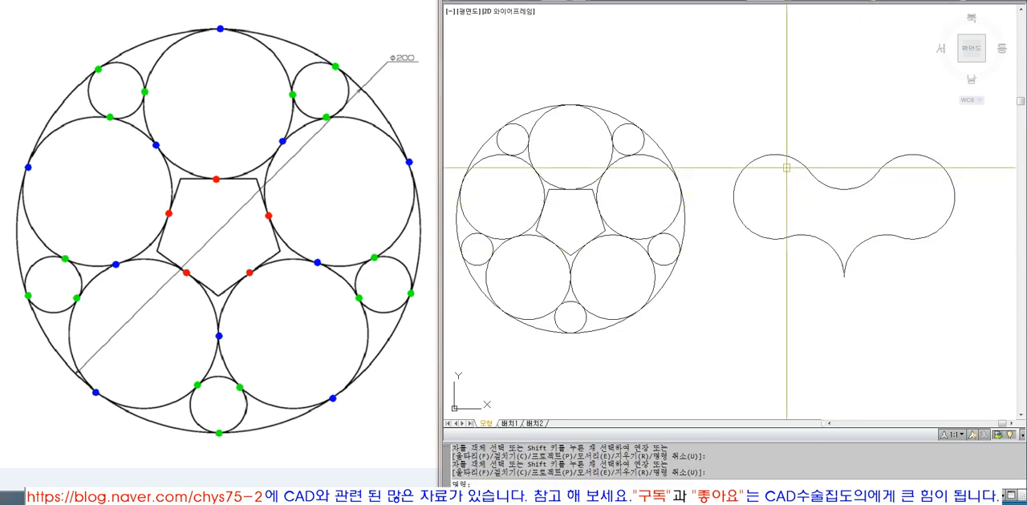
pyautogui.press('space')
pyautogui.click(716, 131)
pyautogui.click(944, 289)
pyautogui.write('d')
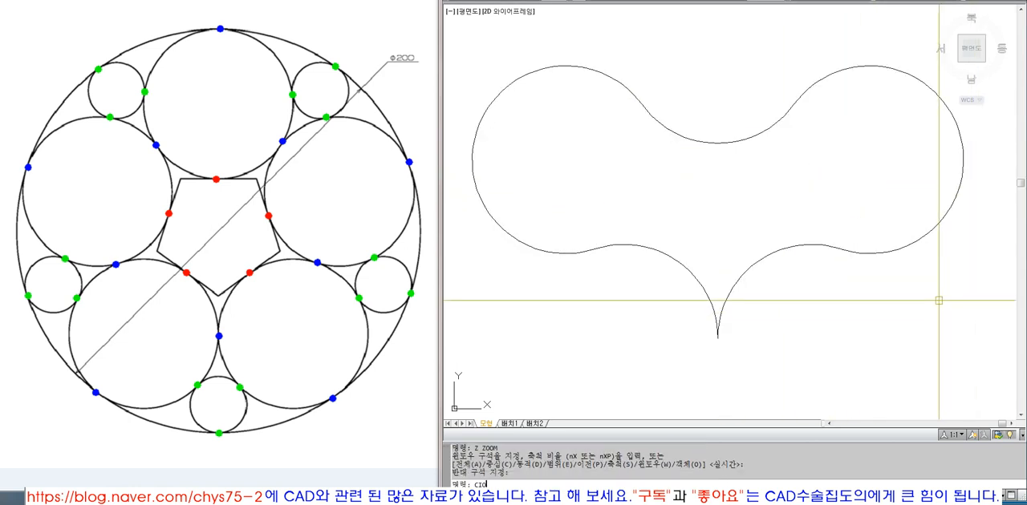
pyautogui.press('space')
pyautogui.write('CEN')
pyautogui.press('space')
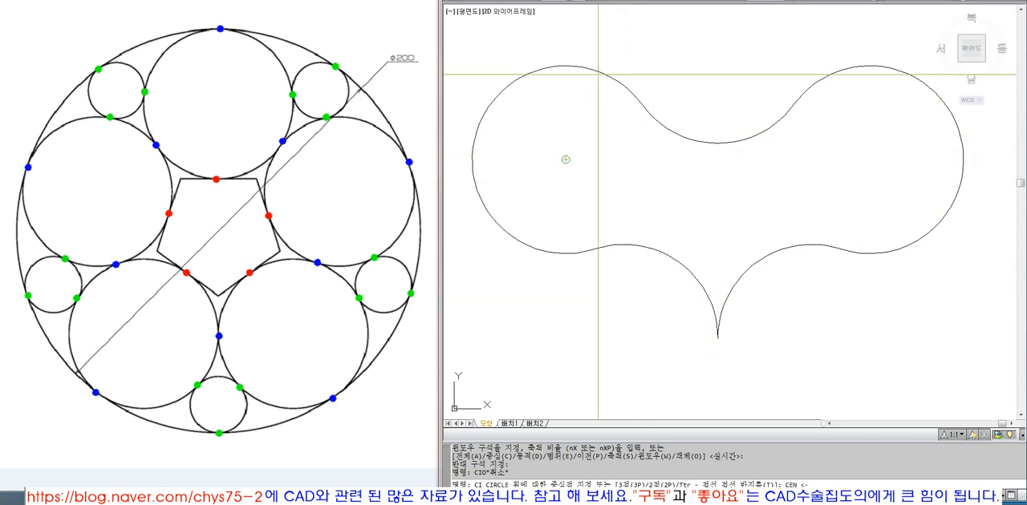
pyautogui.click(599, 75)
pyautogui.click(585, 122)
# Step: Mirror the inner circle about the vertical axis through the outline's bottom tip, keeping the original
pyautogui.write('mi')
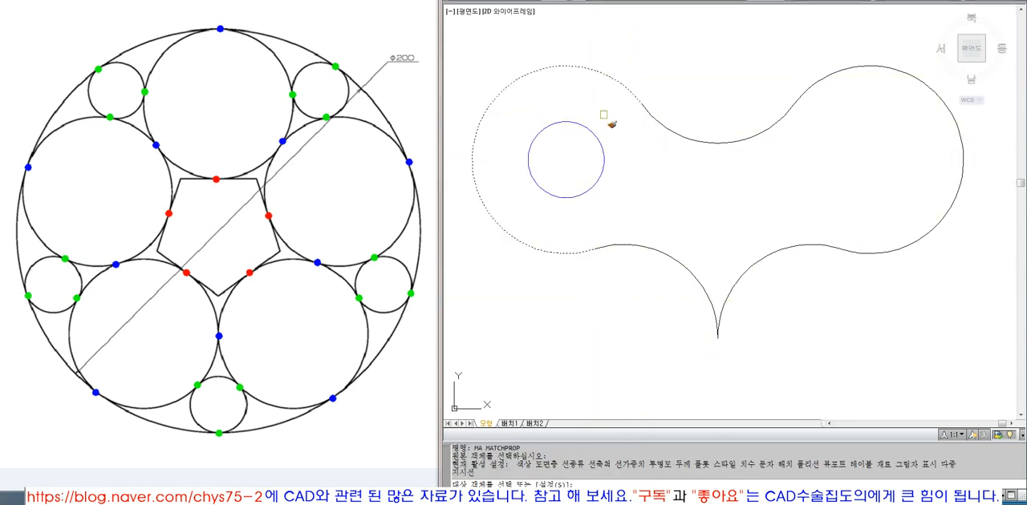
pyautogui.press('space')
pyautogui.click(602, 173)
pyautogui.click(717, 337)
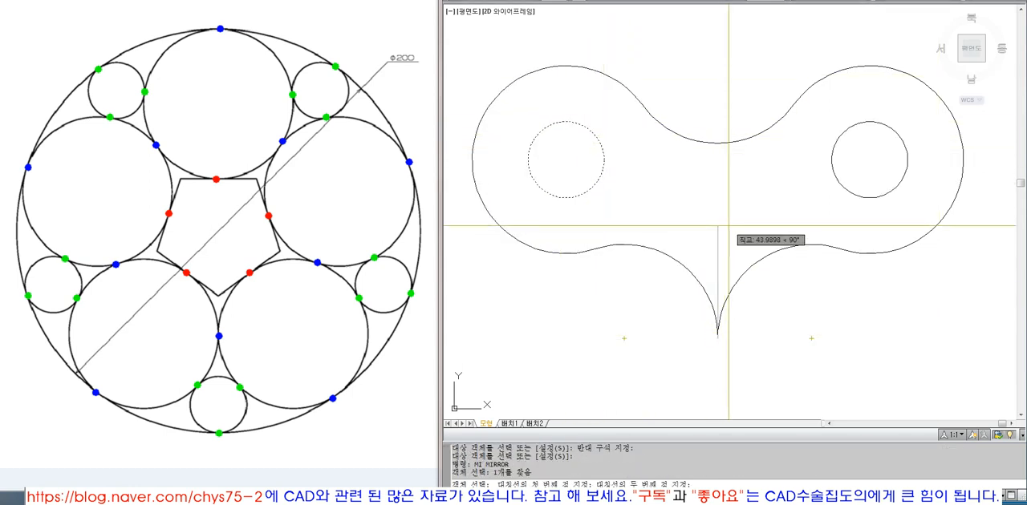
pyautogui.click(726, 223)
pyautogui.press('space')
# Step: Draw a vertical construction line from the outline's bottom tip up past its top middle arc
pyautogui.write('l')
pyautogui.press('space')
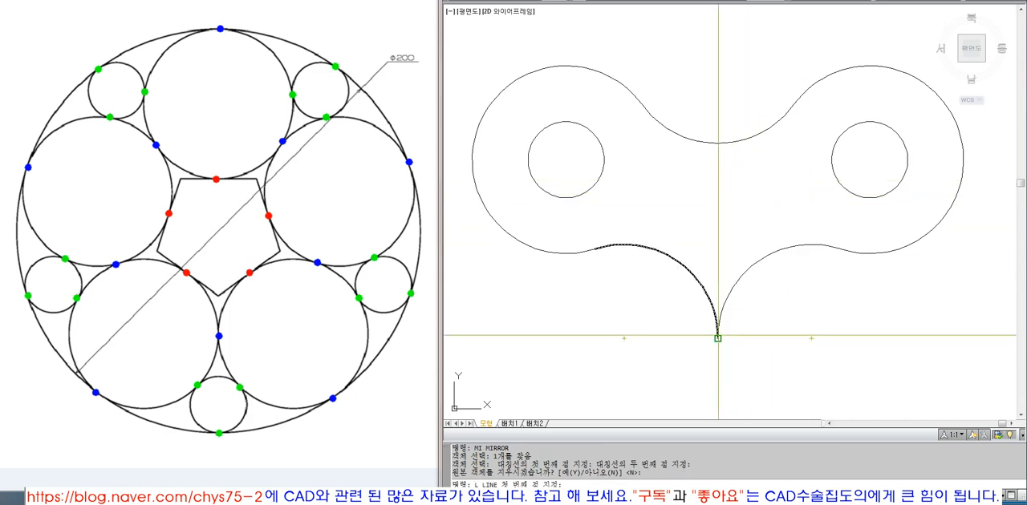
pyautogui.click(717, 338)
pyautogui.click(717, 104)
pyautogui.press('space')
# Step: Draw a small circle of about 2.35 radius just left of the vertical line and match its properties to the left inner circle
pyautogui.write('ci')
pyautogui.press('space')
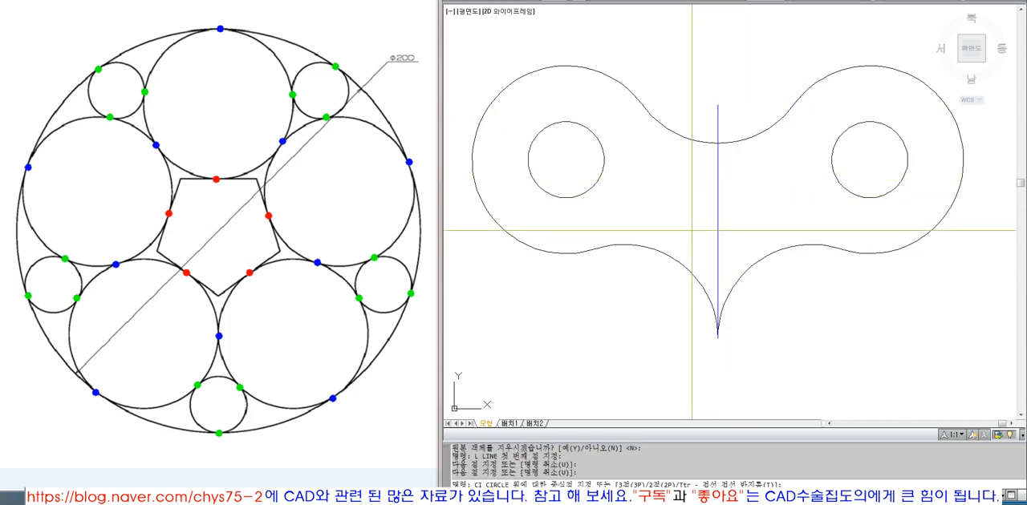
pyautogui.click(692, 230)
pyautogui.click(686, 231)
pyautogui.write('ma')
pyautogui.press('space')
pyautogui.click(595, 182)
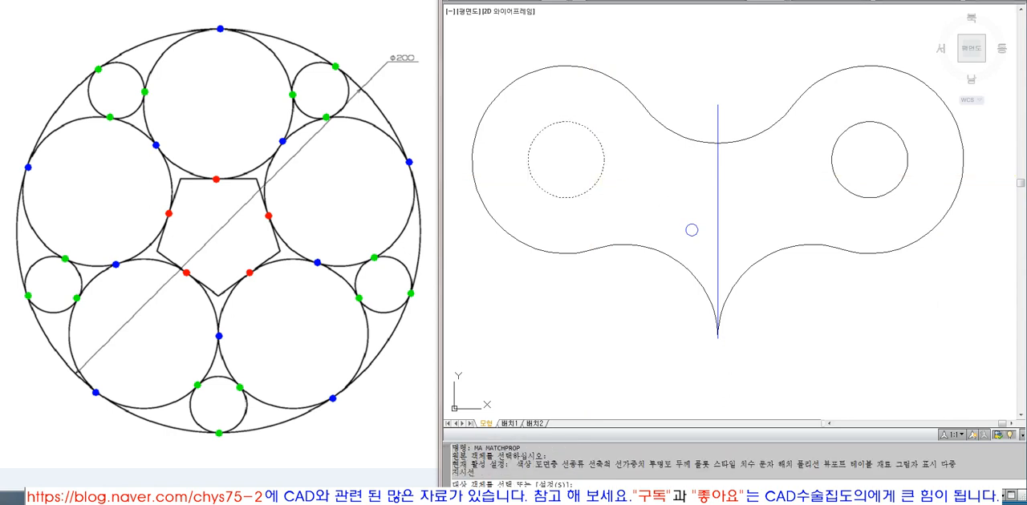
pyautogui.click(682, 221)
pyautogui.click(700, 237)
# Step: Mirror the small circle about the vertical construction line, keeping the original
pyautogui.press('space')
pyautogui.write('mi')
pyautogui.click(697, 233)
# Step: Erase the vertical construction line through the middle of the outline
pyautogui.press('space')
pyautogui.click(721, 139)
pyautogui.click(728, 78)
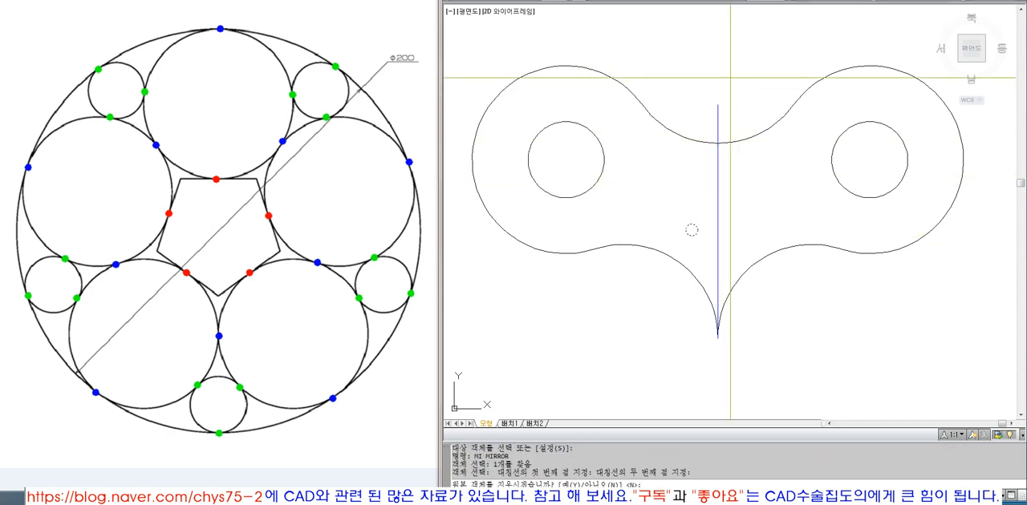
pyautogui.write('e')
pyautogui.click(721, 113)
pyautogui.click(720, 117)
pyautogui.click(717, 124)
pyautogui.press('space')
# Step: Draw a horizontal construction line from the left inner circle's centre through the right one and past the outline's right edge
pyautogui.scroll(-8, 739, 231)
pyautogui.write('z')
pyautogui.click(579, 168)
pyautogui.click(852, 311)
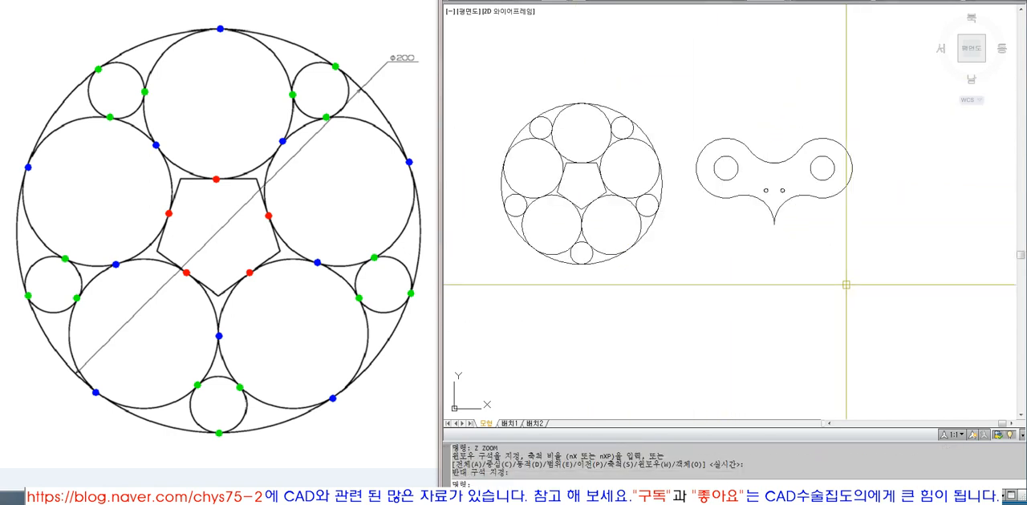
pyautogui.write('z')
pyautogui.click(649, 104)
pyautogui.click(916, 283)
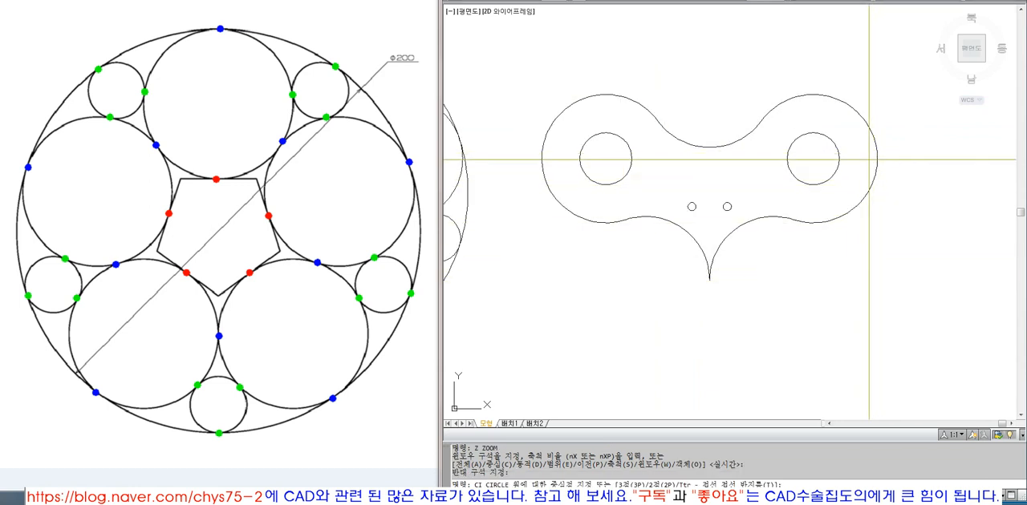
pyautogui.press('Escape')
pyautogui.write('CEN')
pyautogui.press('Return')
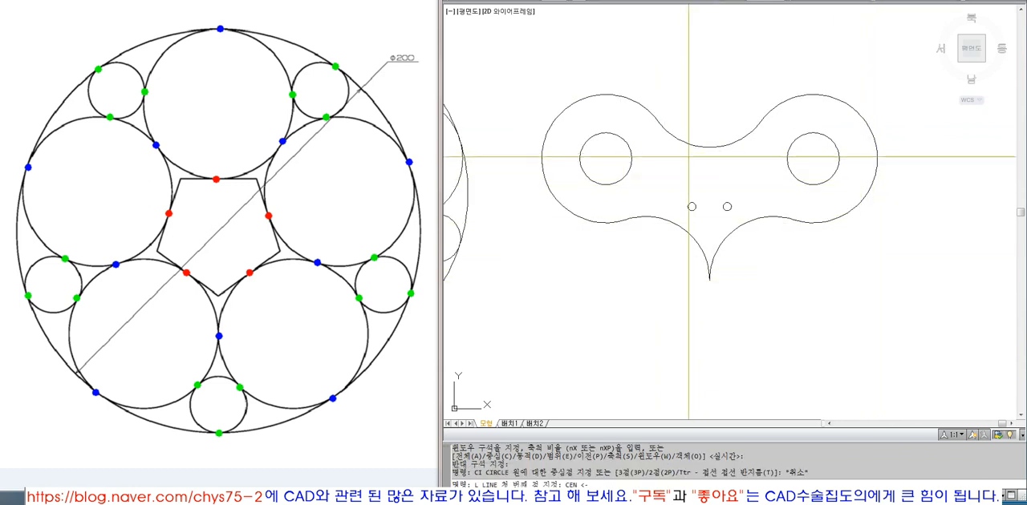
pyautogui.click(631, 161)
pyautogui.click(902, 206)
pyautogui.press('Return')
pyautogui.write('C')
pyautogui.press('Escape')
pyautogui.scroll(3, 899, 179)
pyautogui.write('CI')
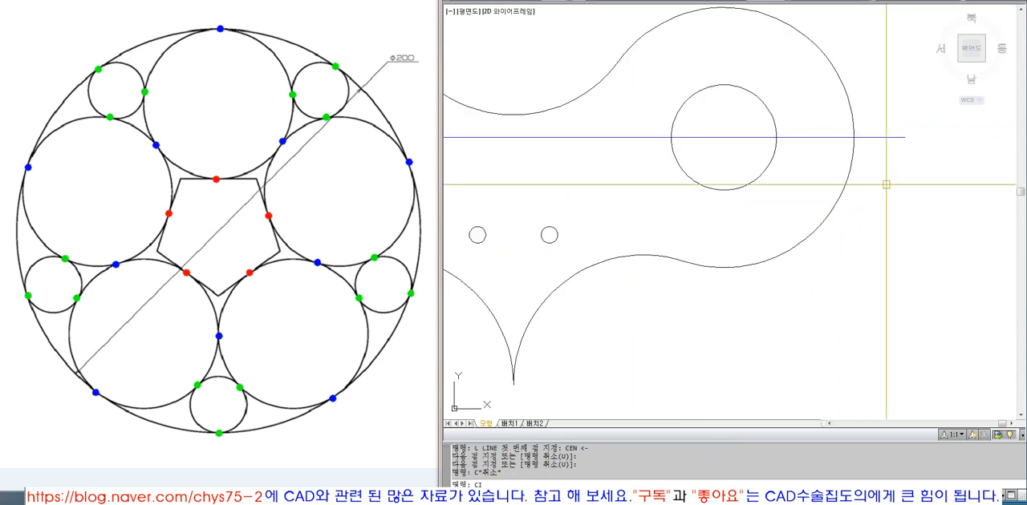
pyautogui.press('Return')
pyautogui.write('NEA')
pyautogui.press('Return')
pyautogui.scroll(2, 850, 136)
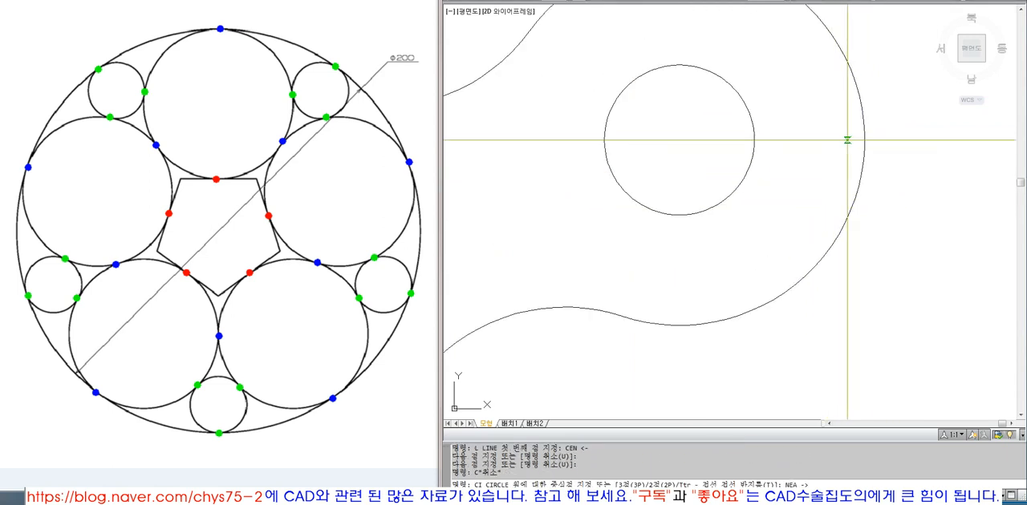
pyautogui.click(847, 140)
pyautogui.click(847, 144)
pyautogui.write('E')
pyautogui.press('Return')
pyautogui.click(891, 228)
pyautogui.click(874, 176)
pyautogui.press('Return')
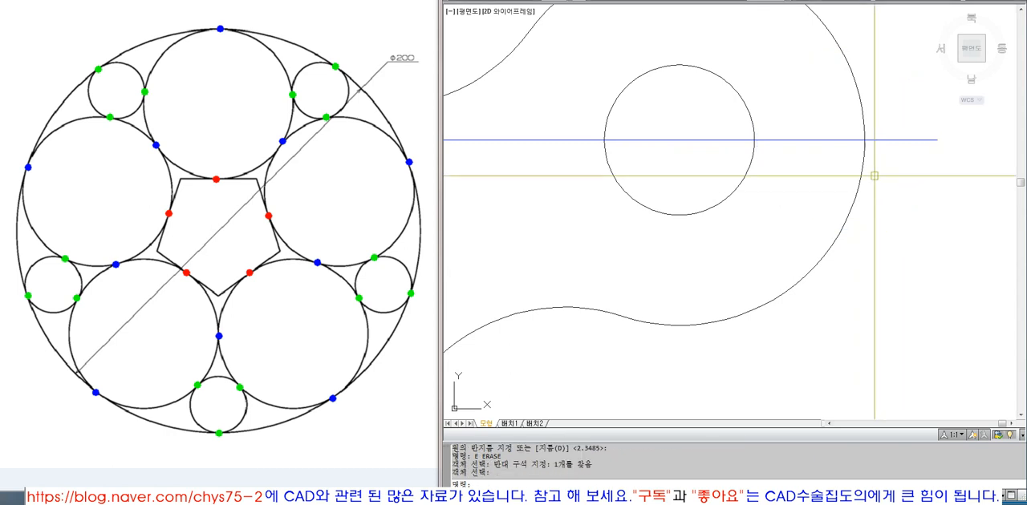
# Step: Draw a tiny circle of about 0.48 radius just above the horizontal line, inside the outline's right edge
pyautogui.scroll(4, 841, 137)
pyautogui.write('CI')
pyautogui.press('Return')
pyautogui.click(840, 146)
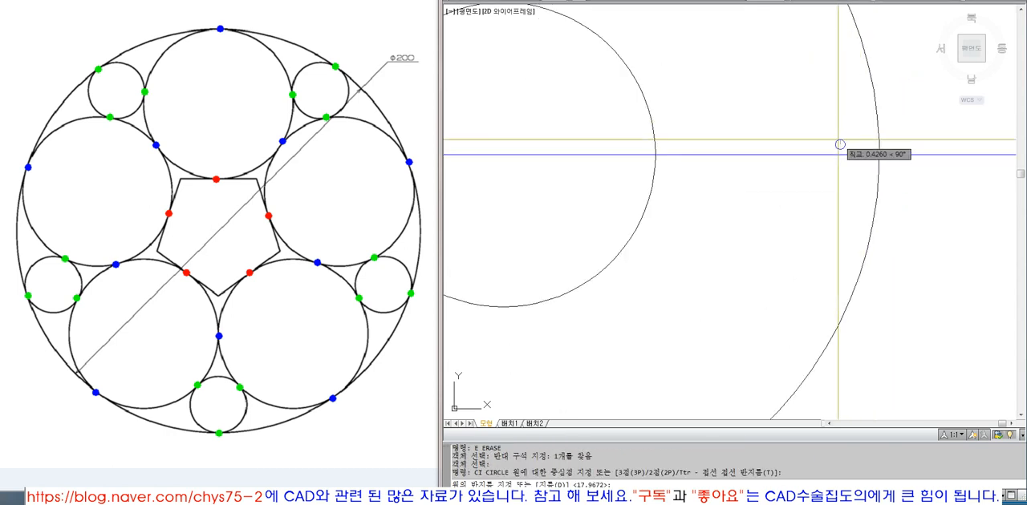
pyautogui.click(838, 140)
# Step: Mirror the tiny circle about the horizontal construction line, keeping the original
pyautogui.scroll(-2, 843, 148)
pyautogui.write('MI')
pyautogui.click(842, 148)
pyautogui.press('Return')
pyautogui.click(956, 152)
pyautogui.click(902, 162)
pyautogui.press('Return')
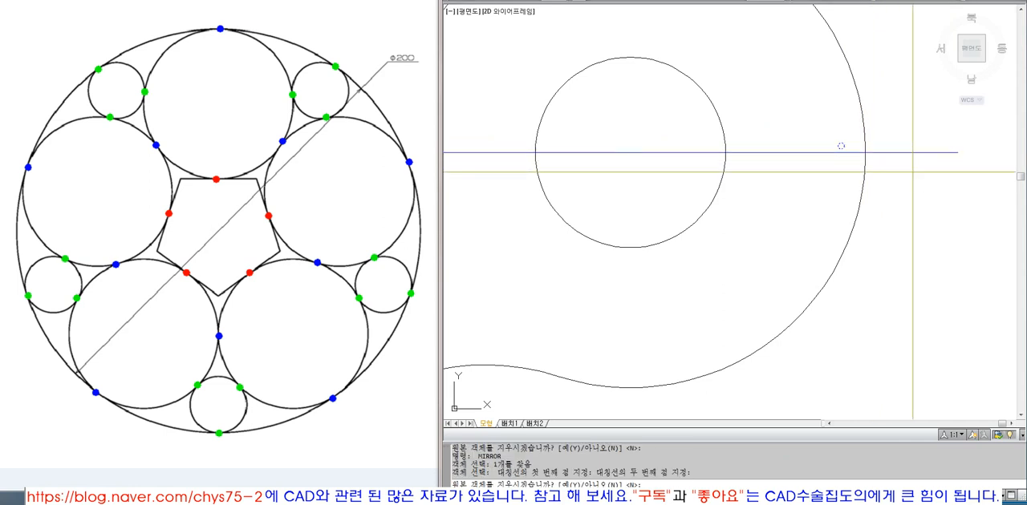
# Step: Erase the stray mirrored tiny circle beyond the outline's right edge
pyautogui.scroll(-4, 862, 185)
pyautogui.press('Escape')
pyautogui.write('E')
pyautogui.press('Return')
pyautogui.click(927, 158)
pyautogui.click(961, 211)
pyautogui.press('Return')
# Step: Match the properties of the two tiny circles to the outline's right arc
pyautogui.write('M,AS')
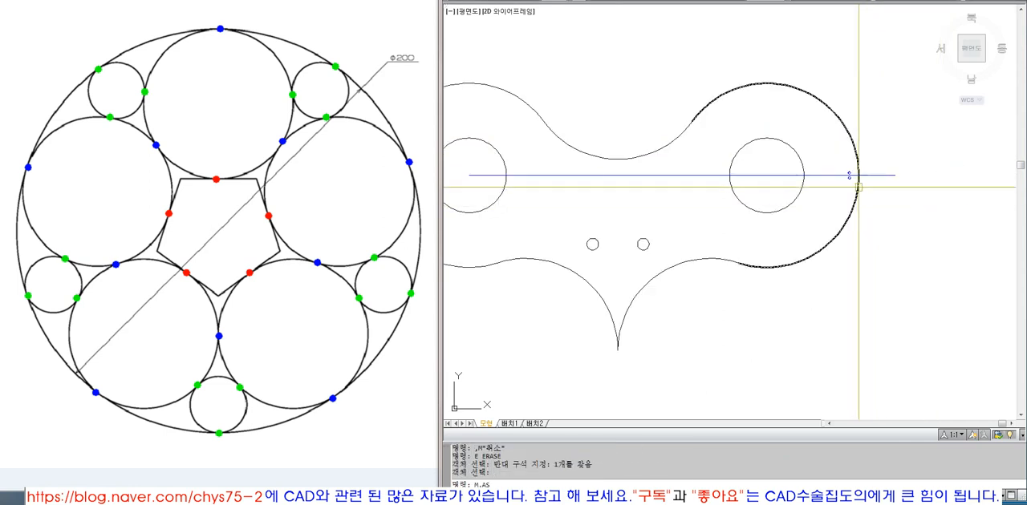
pyautogui.write('MA')
pyautogui.click(857, 182)
pyautogui.click(837, 157)
pyautogui.click(871, 202)
# Step: Move the two tiny circles slightly to the right, closer to the outline's right edge
pyautogui.write('M')
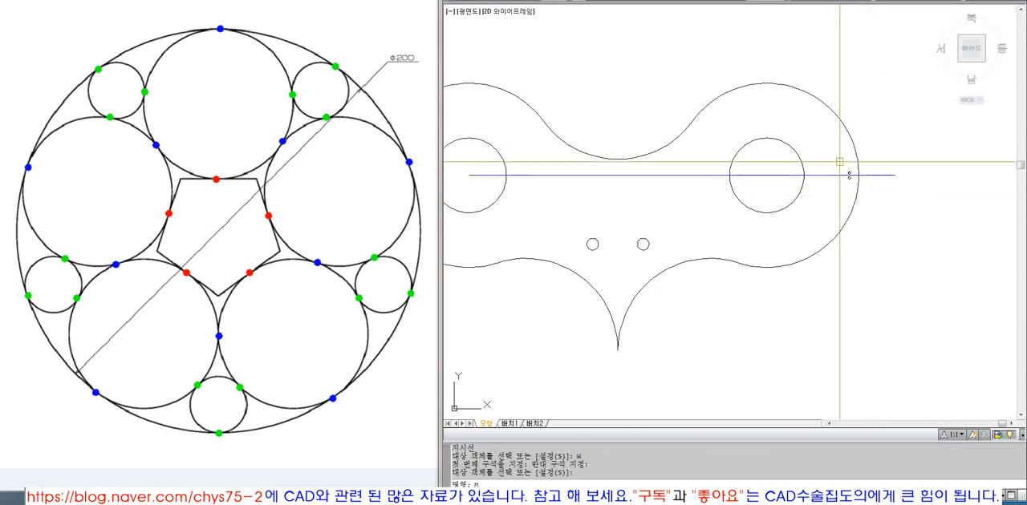
pyautogui.click(839, 161)
pyautogui.click(869, 205)
pyautogui.press('Return')
pyautogui.click(875, 239)
pyautogui.click(877, 239)
# Step: Mirror the two tiny circles to the outline's left edge about the vertical axis through the bottom tip, keeping the originals
pyautogui.scroll(-1, 906, 239)
pyautogui.moveTo(879, 153); pyautogui.dragTo(894, 180, button='middle')
pyautogui.write('MIRROR')
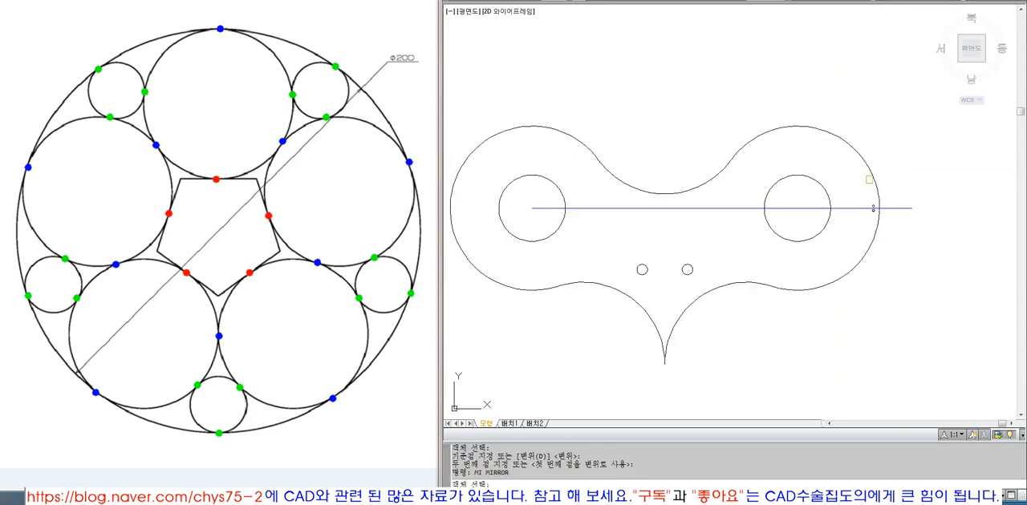
pyautogui.click(895, 240)
pyautogui.press('space')
pyautogui.click(665, 364)
pyautogui.click(666, 144)
pyautogui.press('space')
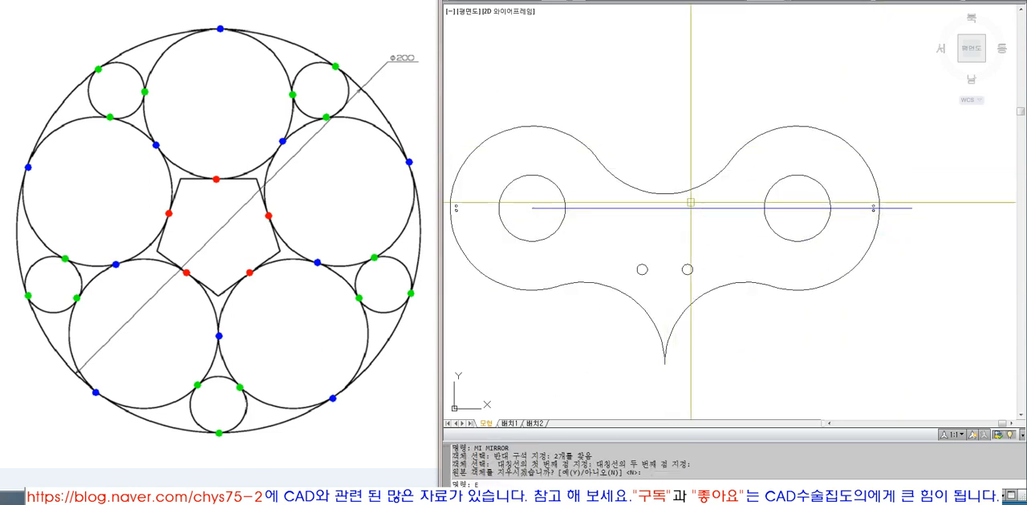
# Step: Erase the horizontal construction line between the two inner circles
pyautogui.write('E')
pyautogui.click(693, 208)
pyautogui.press('space')
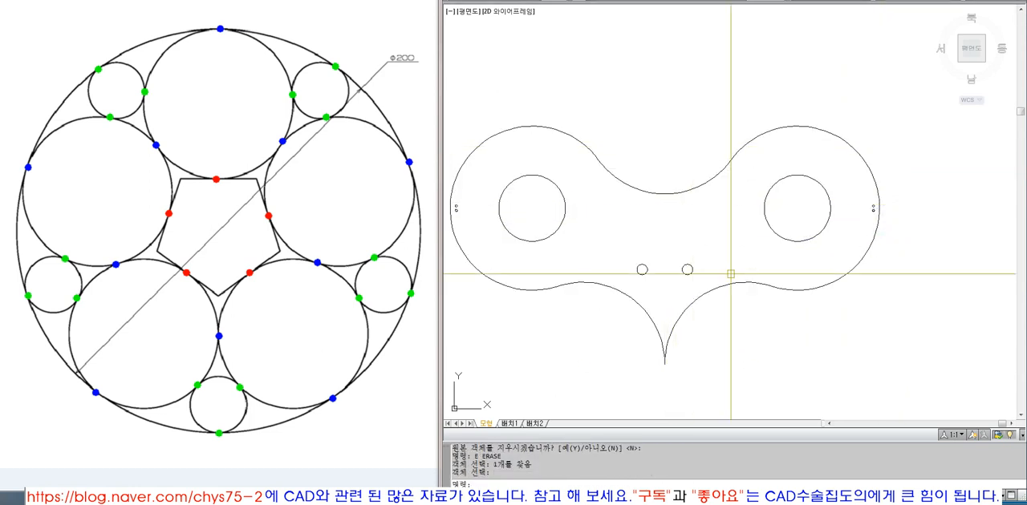
pyautogui.click(884, 363)
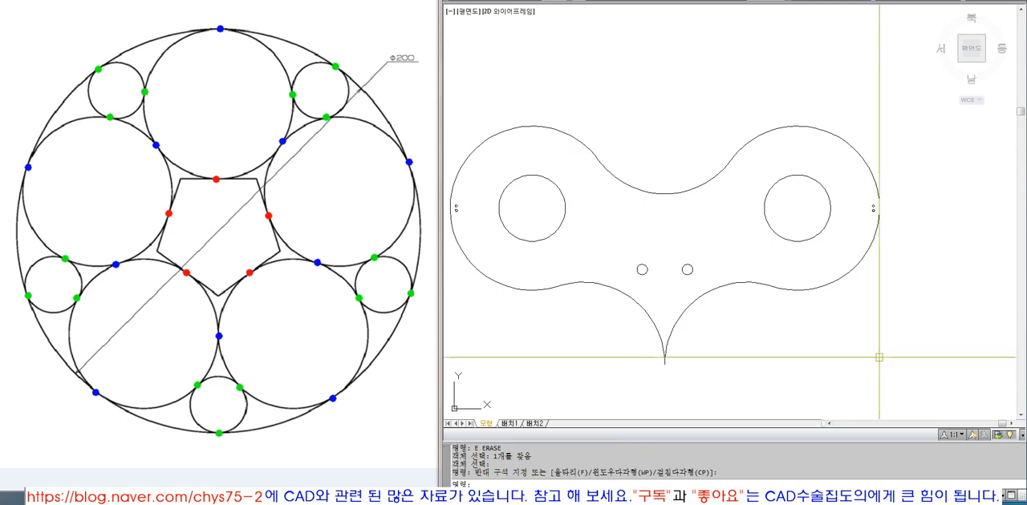
pyautogui.scroll(-6, 873, 347)
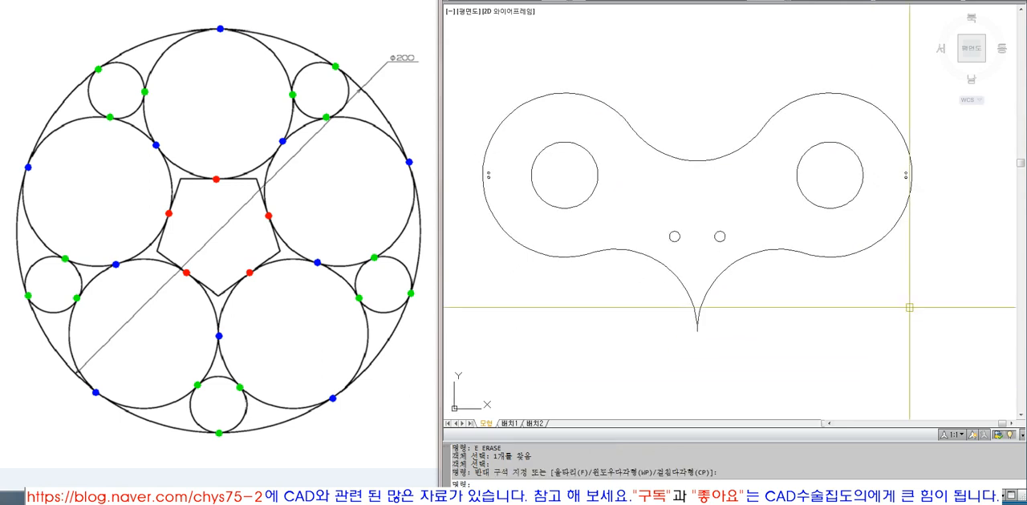
# Step: Draw a circle concentric with the outline's top middle arc, with its radius reaching that arc's left endpoint
pyautogui.write('z')
pyautogui.click(496, 141)
pyautogui.click(939, 361)
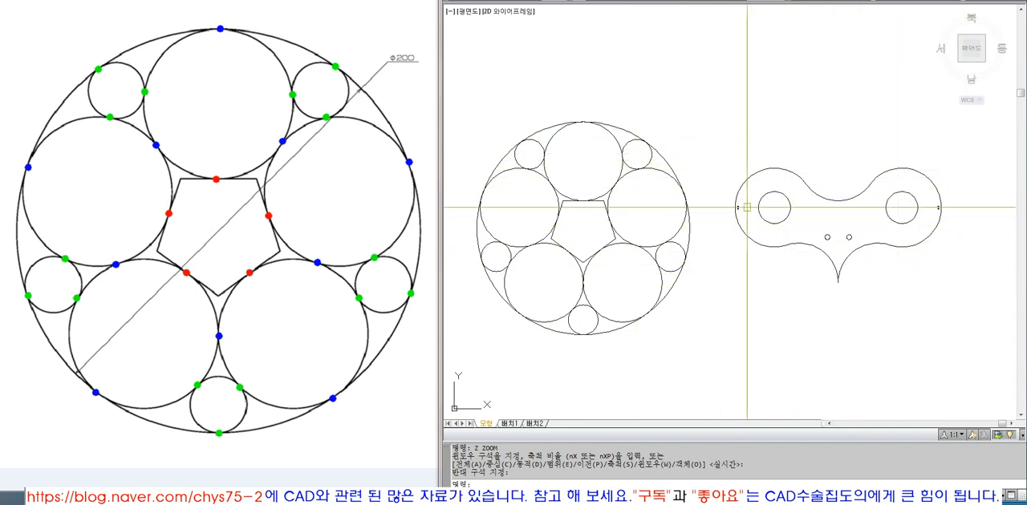
pyautogui.write('z')
pyautogui.press('space')
pyautogui.click(710, 123)
pyautogui.click(963, 344)
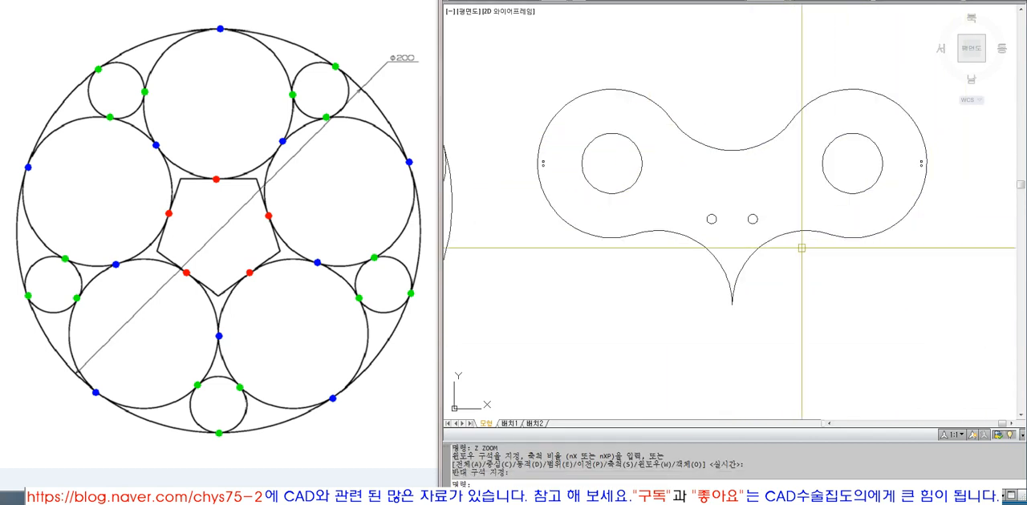
pyautogui.click(736, 150)
pyautogui.press('Escape')
pyautogui.write('dcen')
pyautogui.press('space')
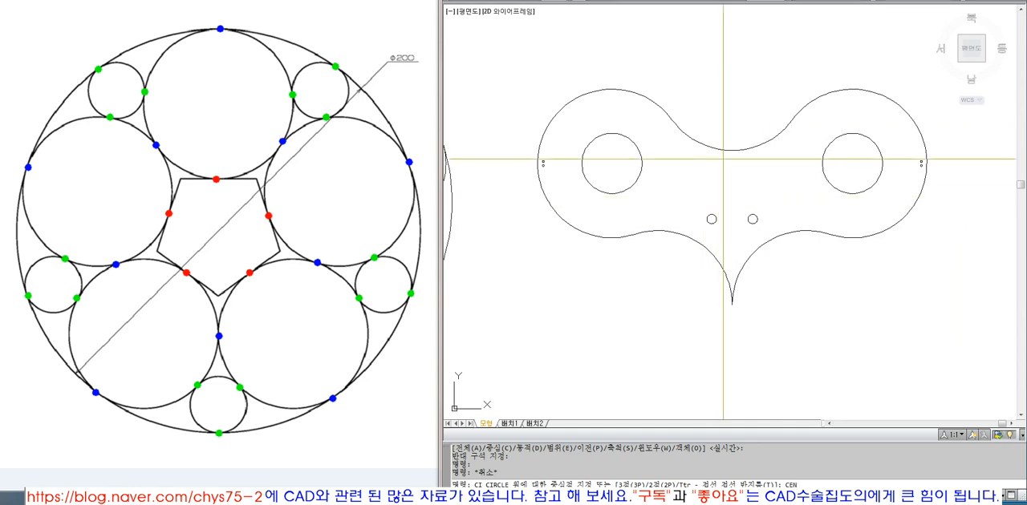
pyautogui.click(726, 149)
pyautogui.click(672, 122)
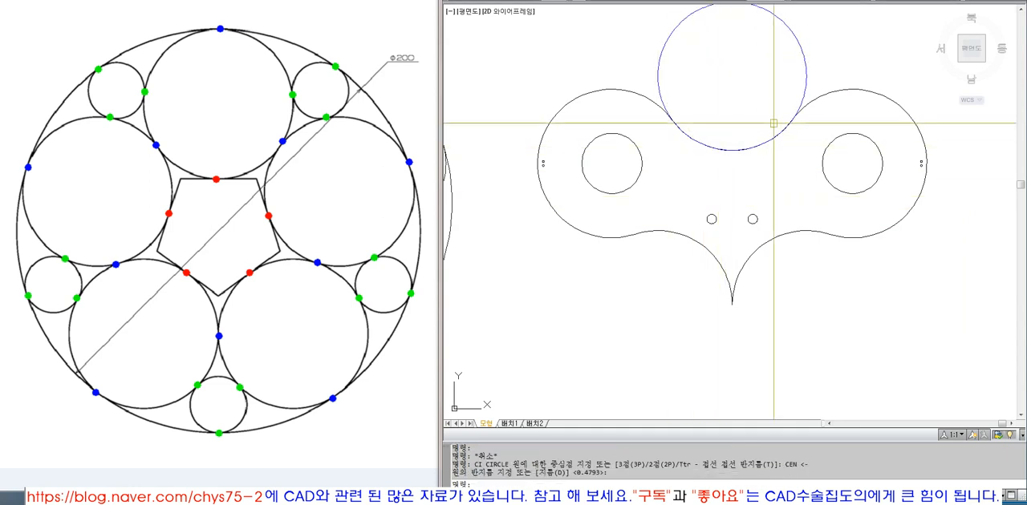
# Step: Trim away the new circle's lower part between the upper-left and upper-right outline arcs
pyautogui.write('t')
pyautogui.press('space')
pyautogui.click(662, 108)
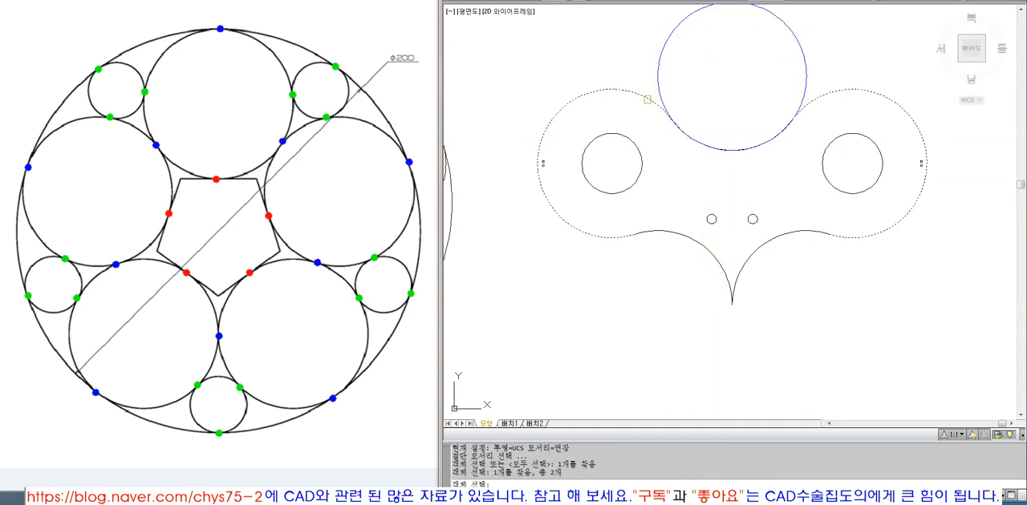
pyautogui.press('space')
pyautogui.click(681, 134)
pyautogui.press('space')
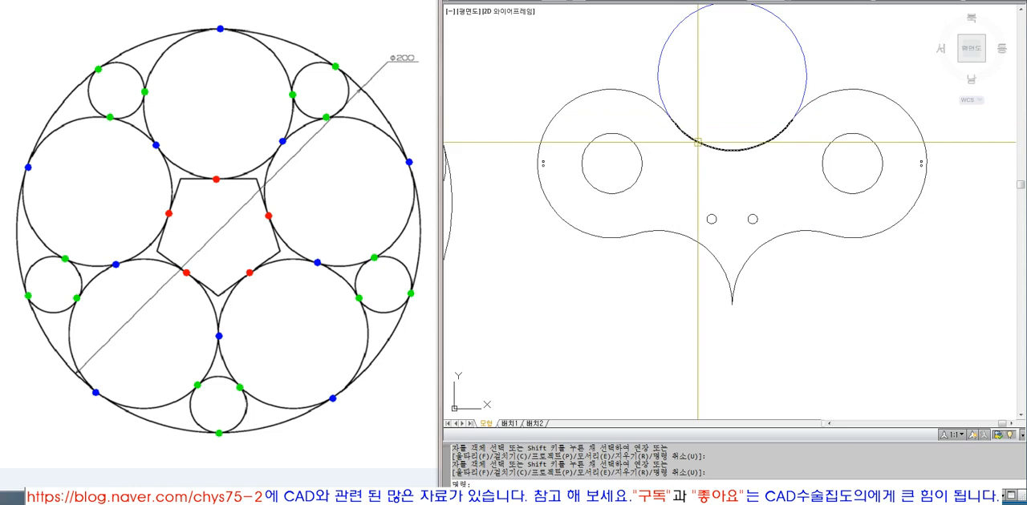
# Step: Set the remaining upper arc to color 8 and place it on the Hidden layer
pyautogui.click(803, 72)
pyautogui.click(816, 4)
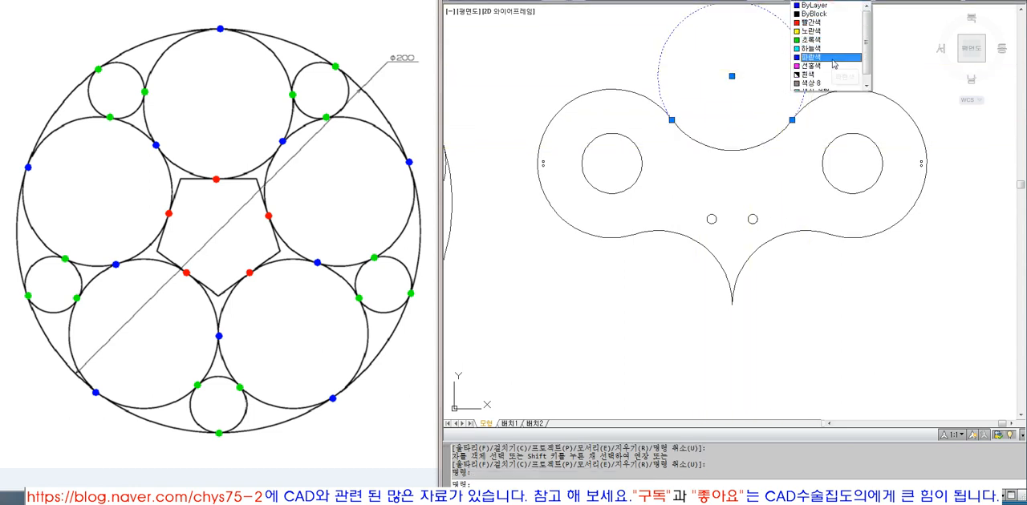
pyautogui.click(827, 85)
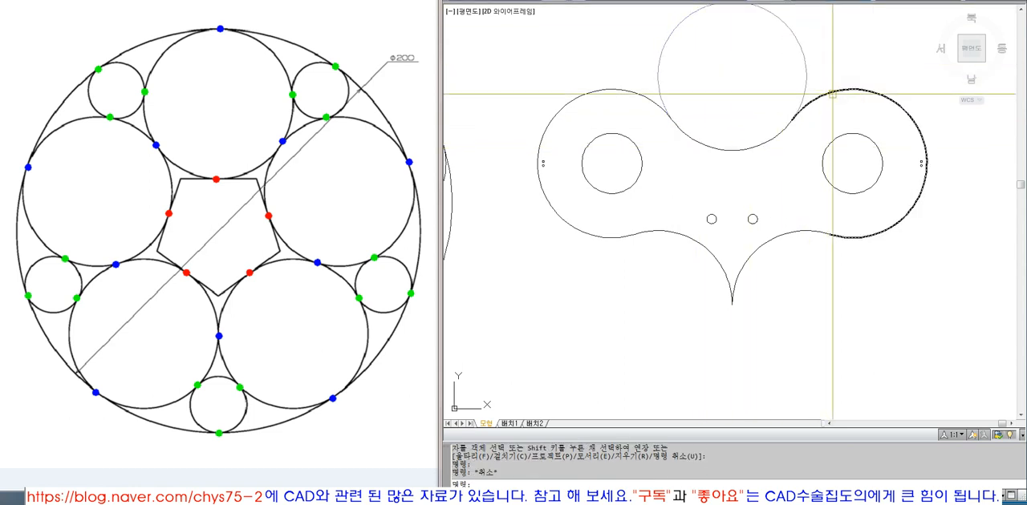
pyautogui.click(732, 2)
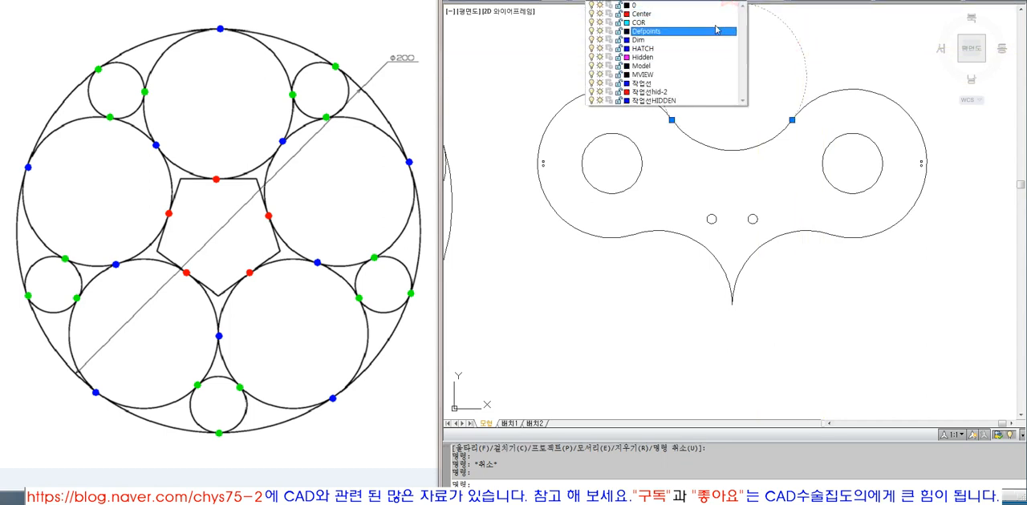
pyautogui.click(700, 64)
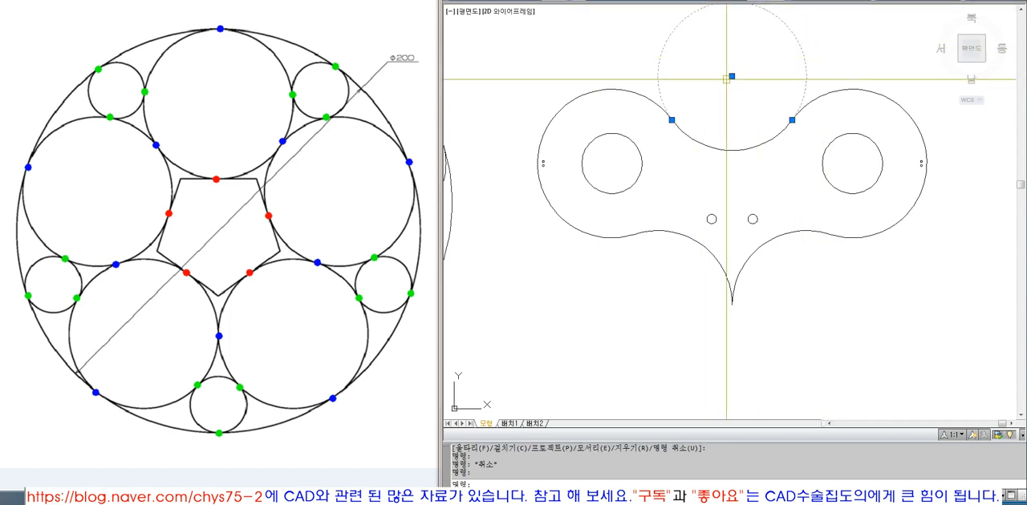
pyautogui.press('Escape')
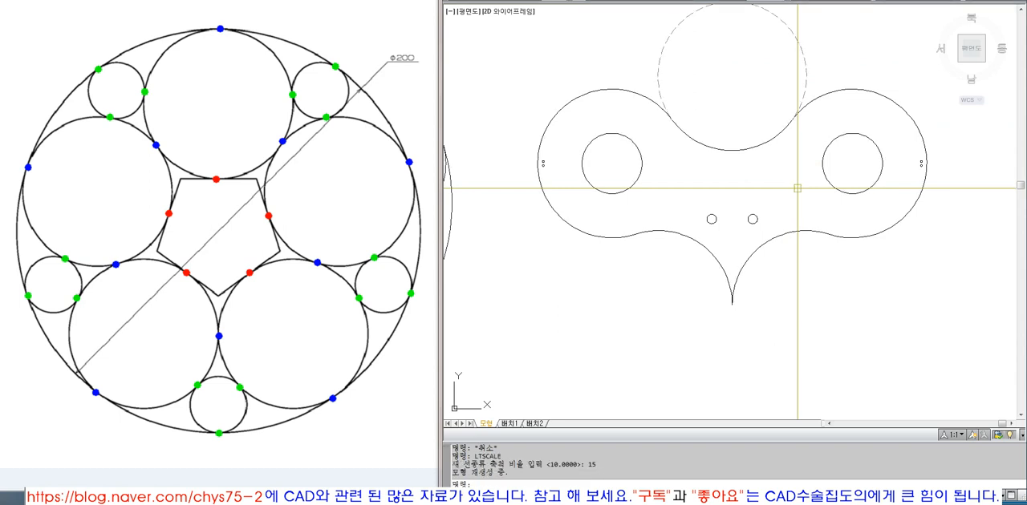
# Step: Examine the outline's upper-left and upper-right arcs and the top middle arc joining them
pyautogui.moveTo(811, 188); pyautogui.dragTo(794, 249, button='middle')
pyautogui.press('Escape')
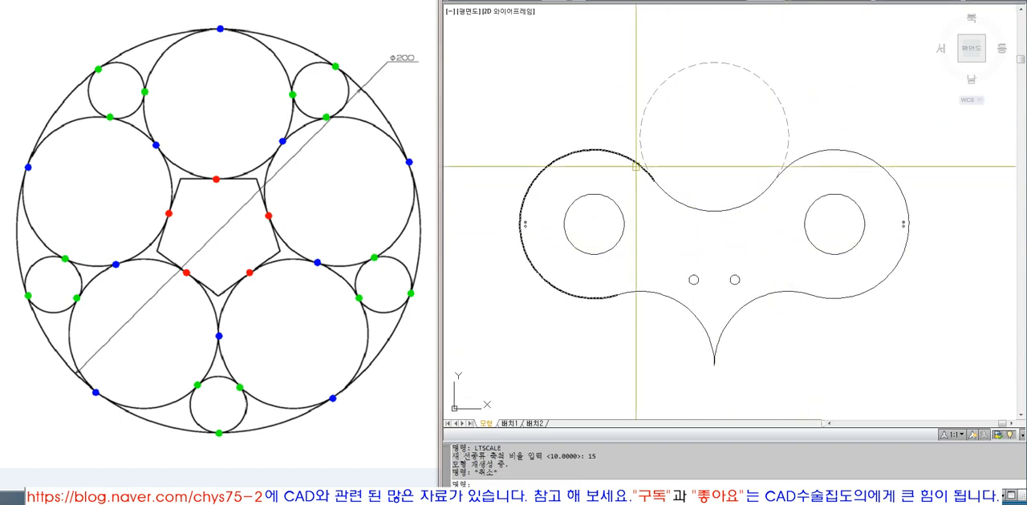
pyautogui.click(637, 164)
pyautogui.click(849, 162)
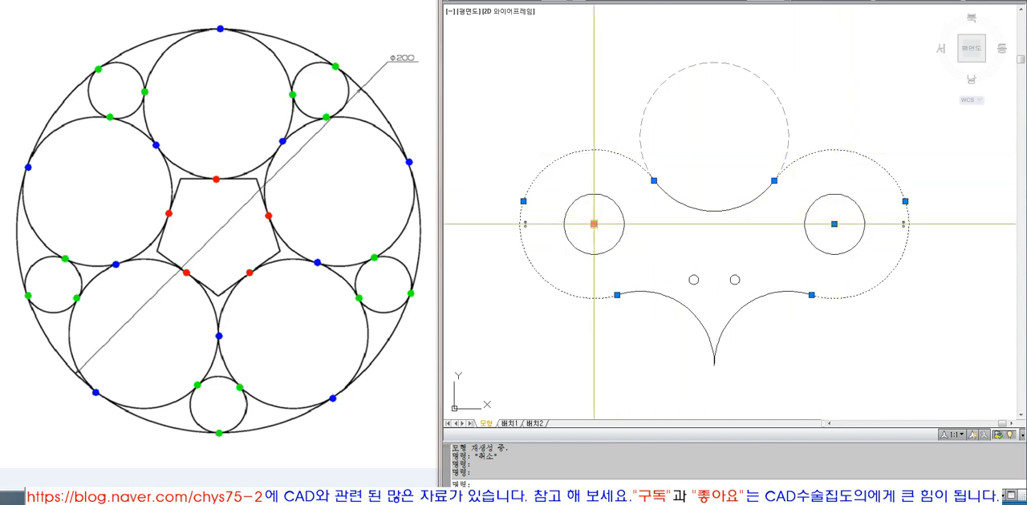
pyautogui.press('Escape')
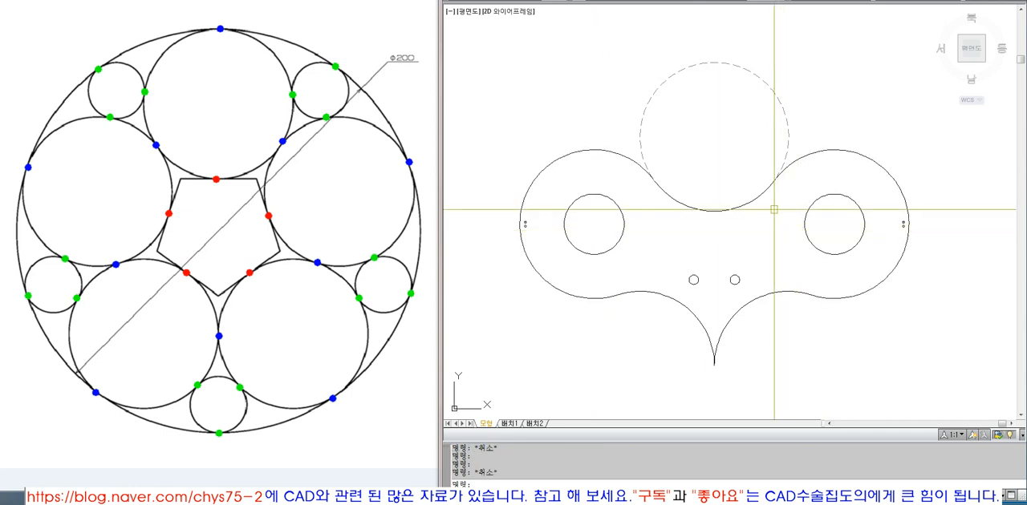
pyautogui.click(747, 197)
pyautogui.click(717, 213)
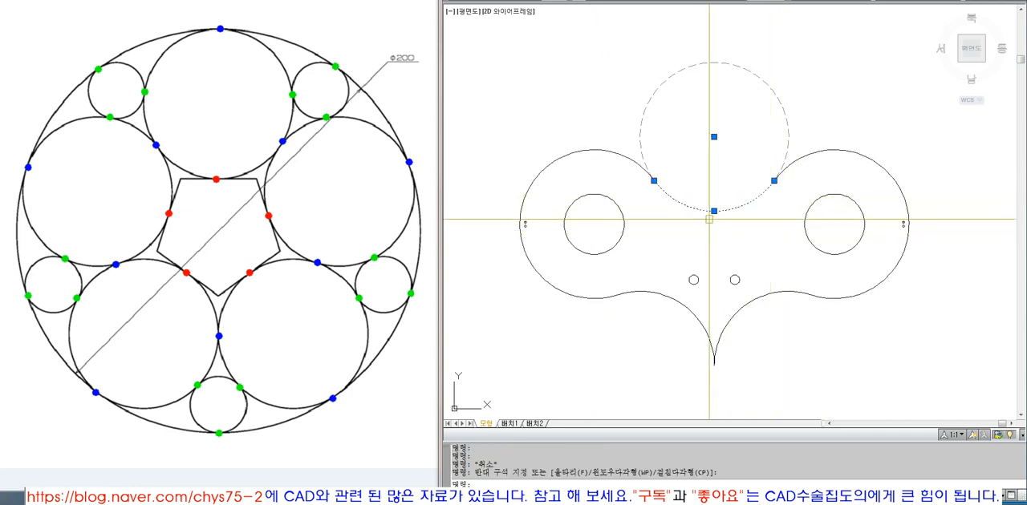
pyautogui.press('Escape')
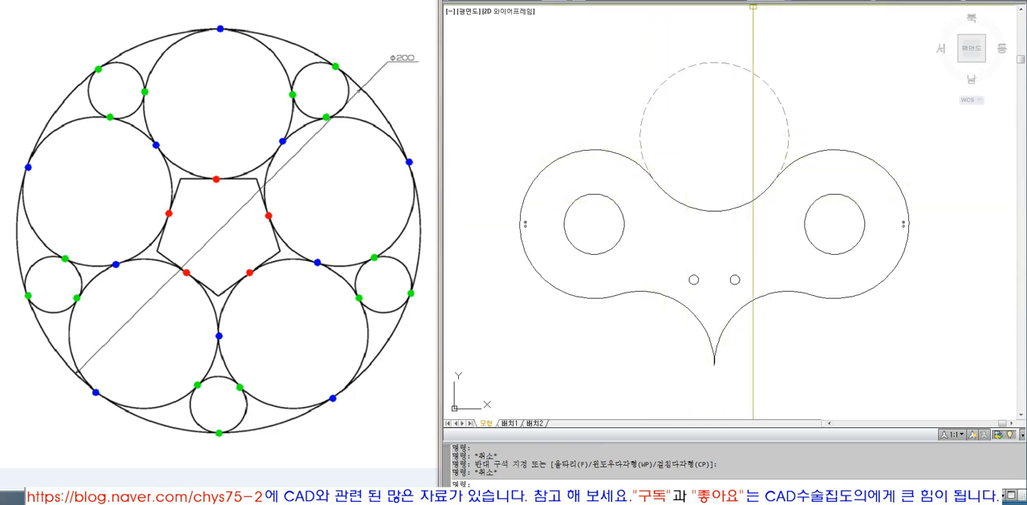
# Step: Add a radius dimension to the dashed arc above the outline
pyautogui.click(739, 1)
pyautogui.click(734, 49)
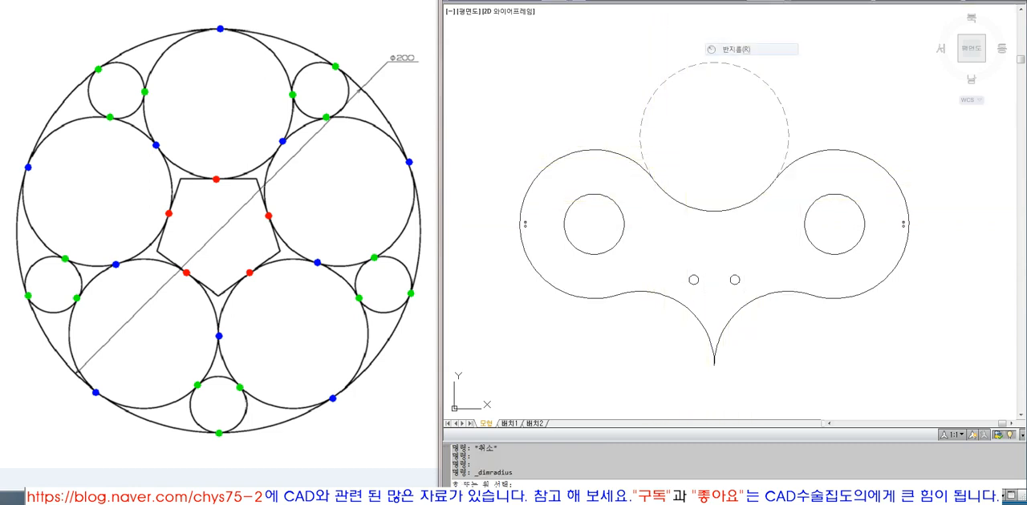
pyautogui.click(678, 69)
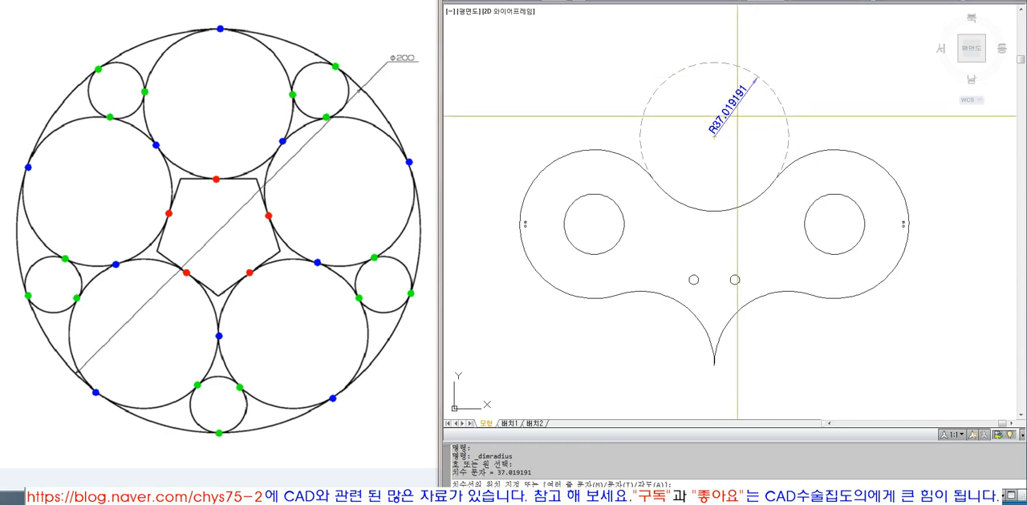
pyautogui.click(743, 105)
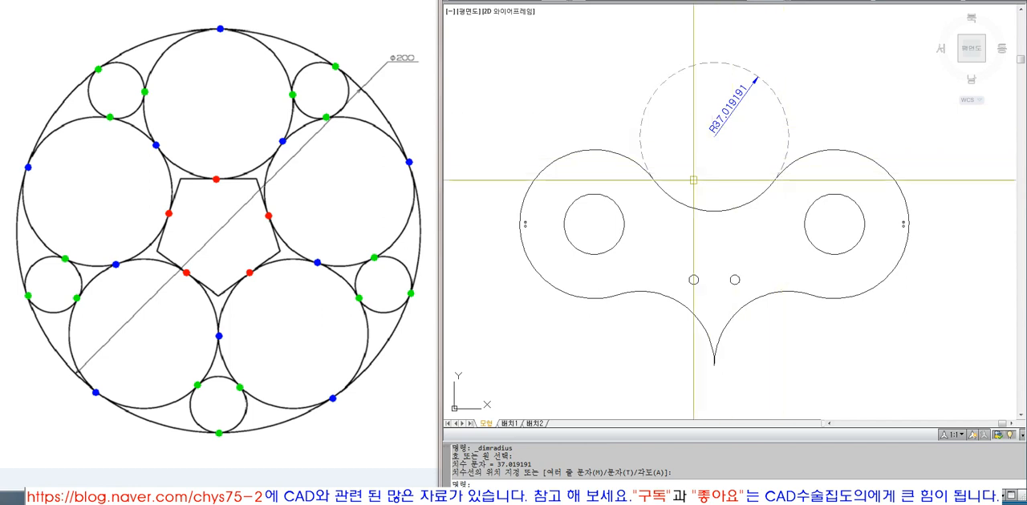
# Step: Try flattening the top middle arc by stretching its midpoint upward, and erase the dashed arc above it
pyautogui.click(658, 178)
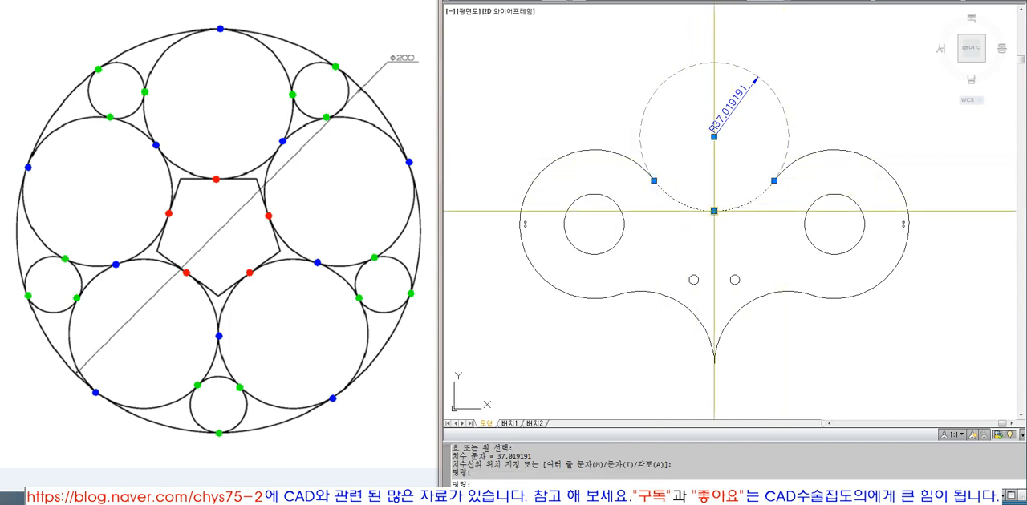
pyautogui.click(714, 193)
pyautogui.press('Escape')
pyautogui.scroll(2, 726, 202)
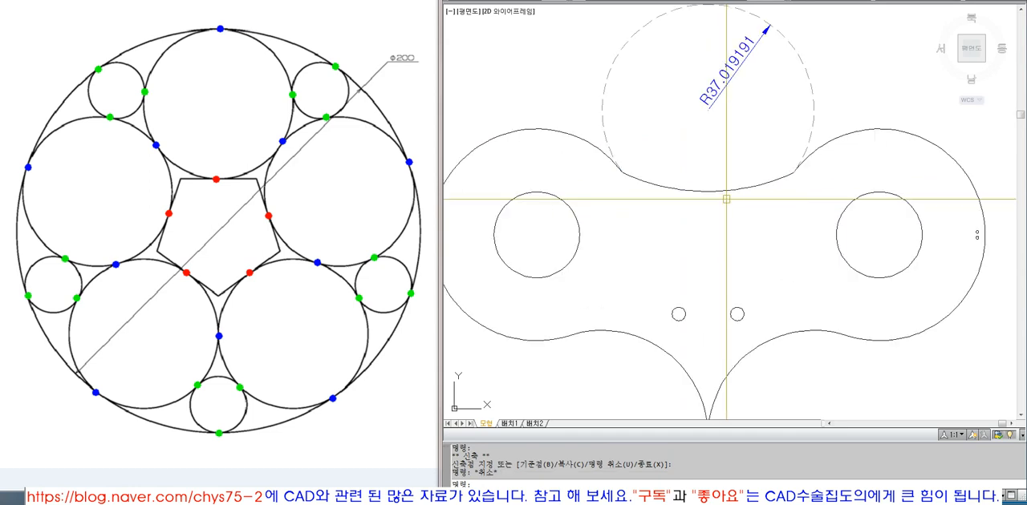
pyautogui.write('E')
pyautogui.press('Return')
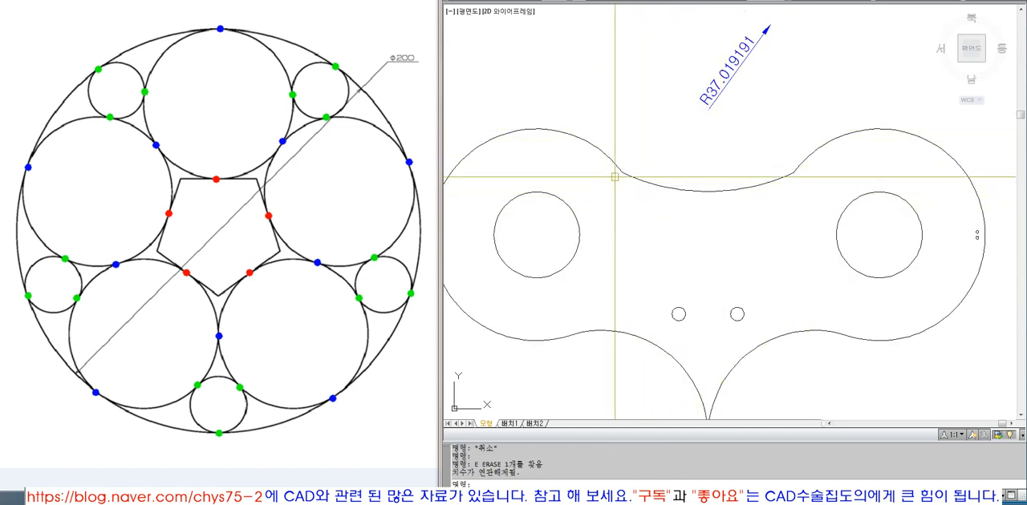
pyautogui.click(583, 140)
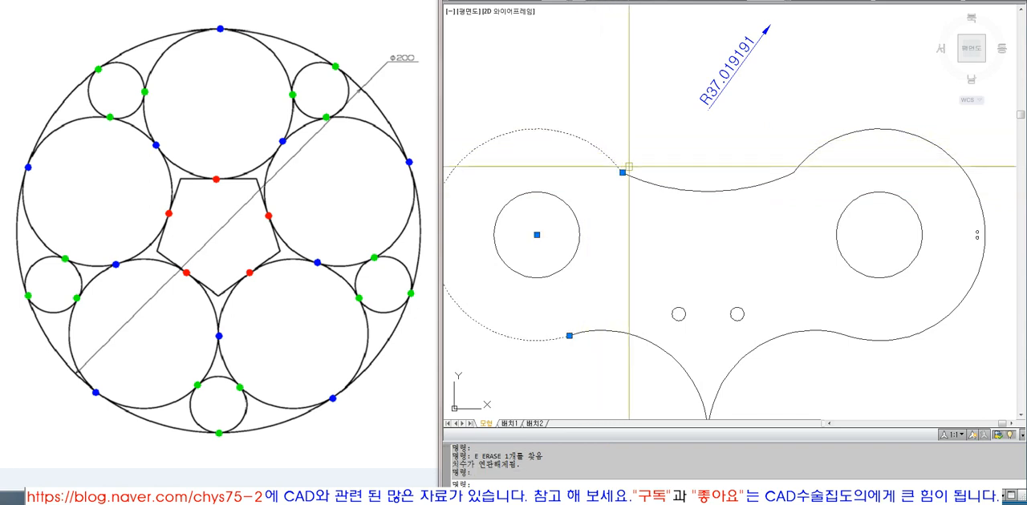
pyautogui.press('Escape')
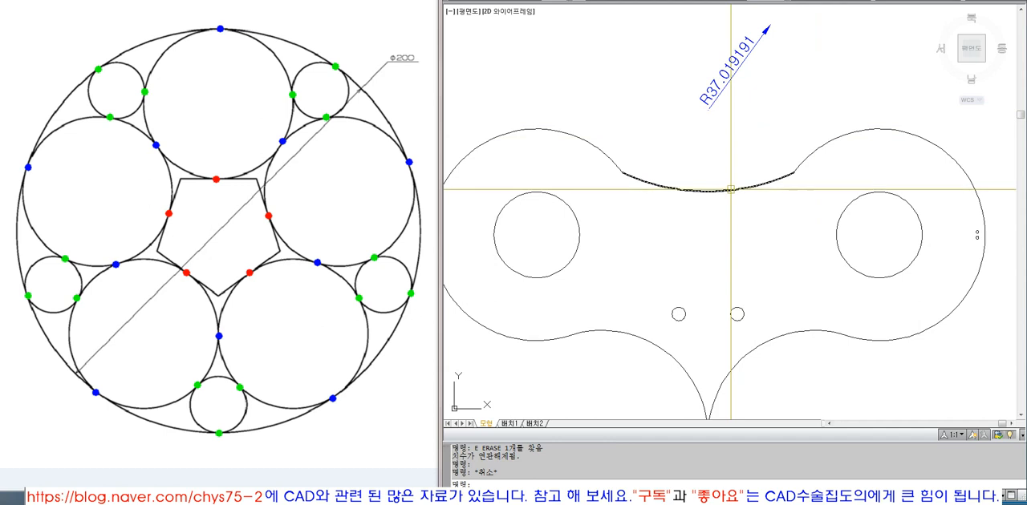
# Step: Undo the dashed arc's erasure and the stretch of the top middle arc
pyautogui.hotkey('ctrl', 'z')
pyautogui.hotkey('ctrl', 'z')
pyautogui.click(786, 109)
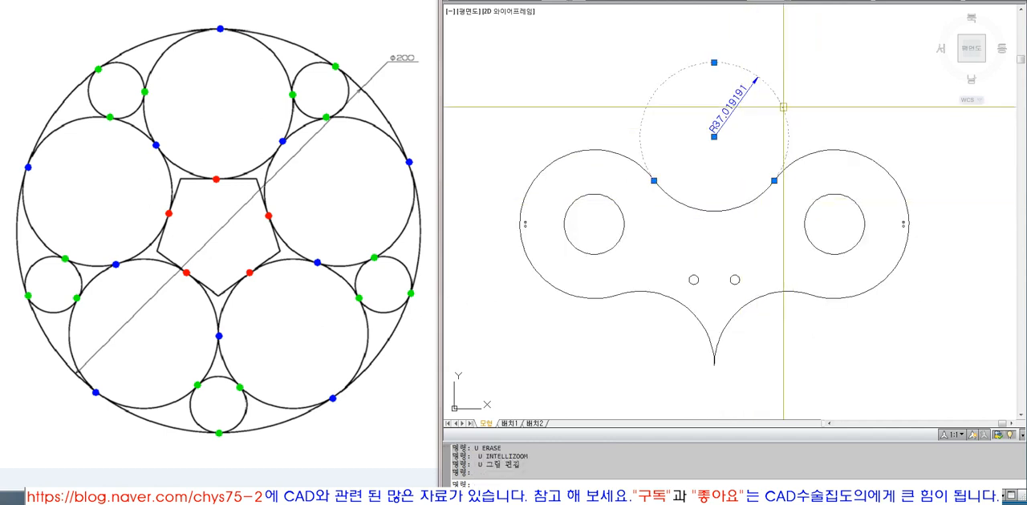
pyautogui.press('Escape')
# Step: Draw a tangent-tangent-radius circle of radius 45 touching the outline's upper-left and upper-right arcs
pyautogui.click(704, 2)
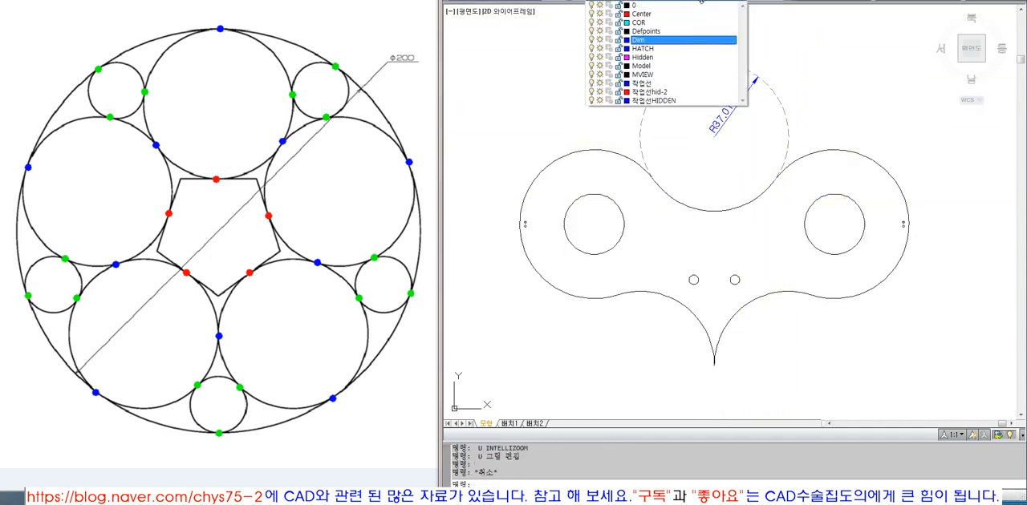
pyautogui.press('Escape')
pyautogui.press('Escape')
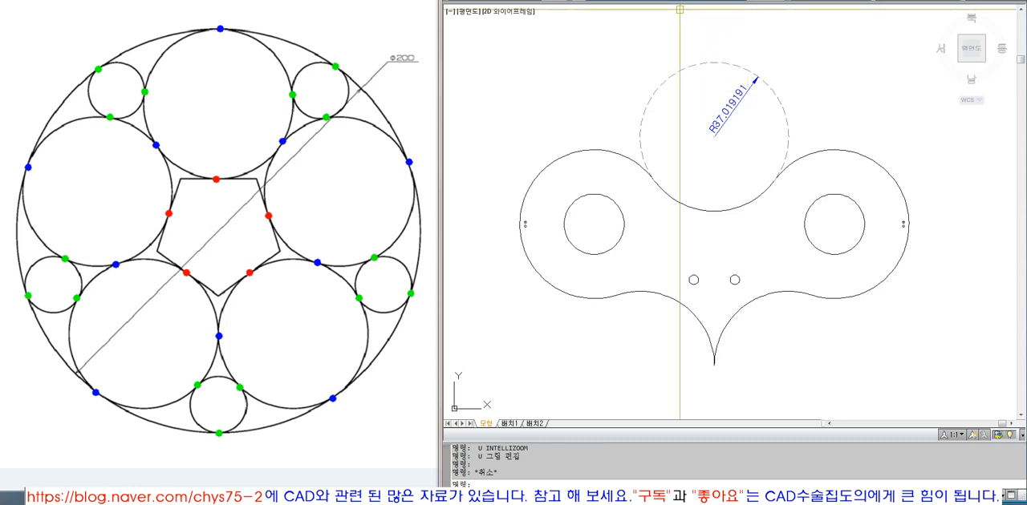
pyautogui.scroll(1, 736, 60)
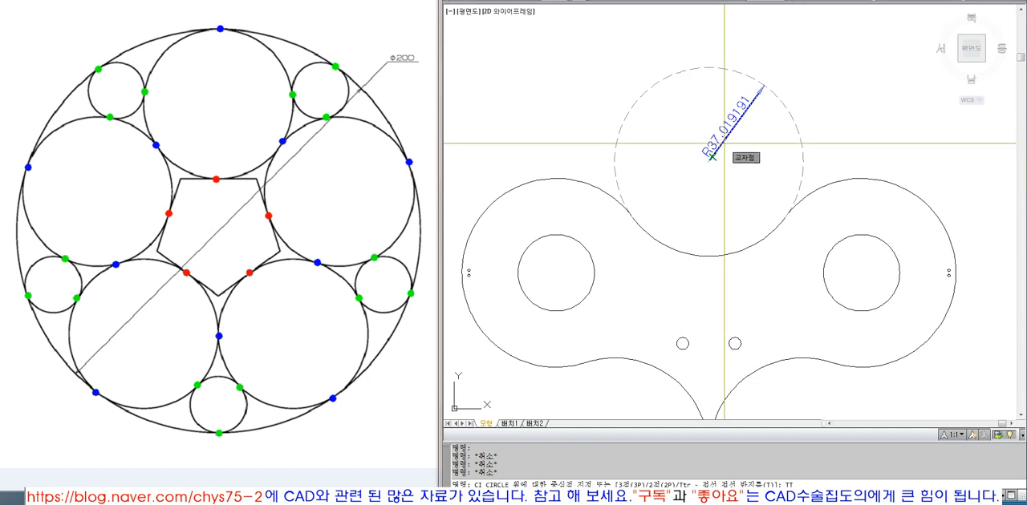
pyautogui.write('R')
pyautogui.press('Return')
pyautogui.click(597, 187)
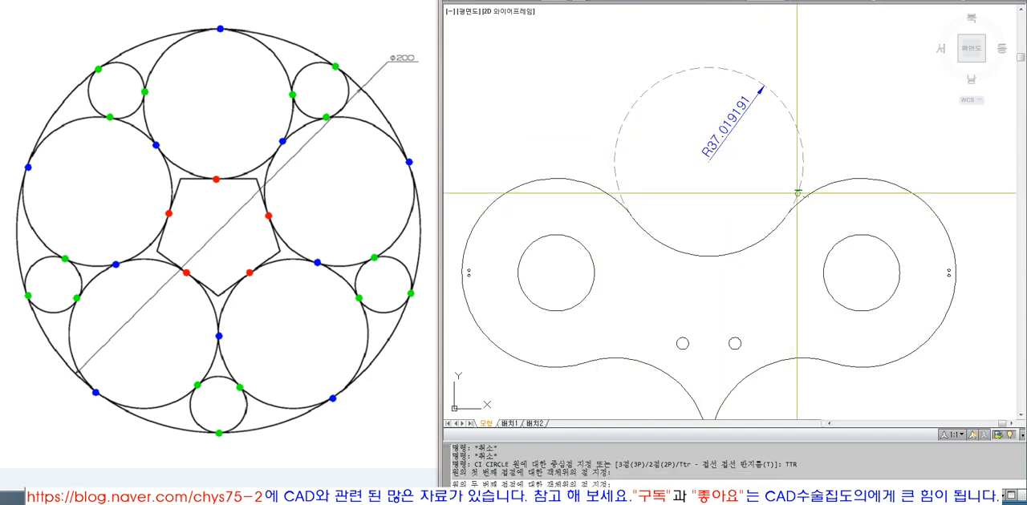
pyautogui.click(817, 189)
pyautogui.write('45')
pyautogui.press('Return')
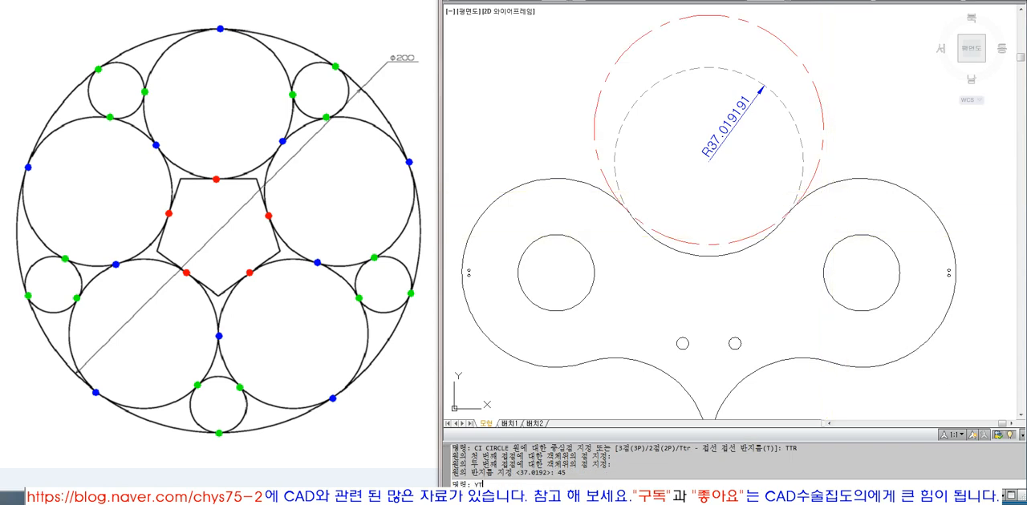
# Step: Trim away the upper part of the radius 45 circle, using the upper-left and upper-right arcs as cutting edges
pyautogui.write('t')
pyautogui.press('Return')
pyautogui.click(821, 189)
pyautogui.click(590, 190)
pyautogui.press('Return')
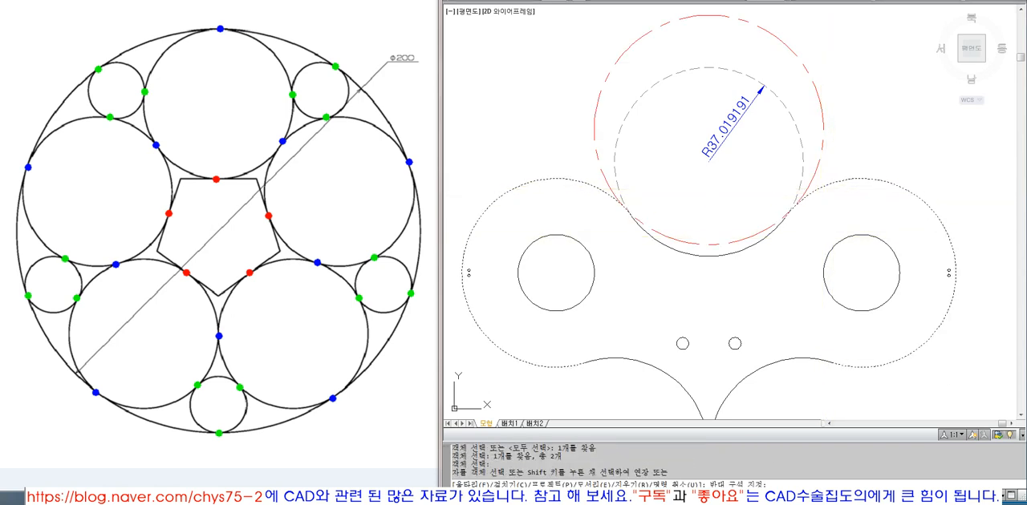
pyautogui.click(582, 161)
pyautogui.press('Return')
# Step: Erase the old top middle arc just below the new radius 45 arc
pyautogui.click(669, 247)
pyautogui.write('E')
pyautogui.press('Return')
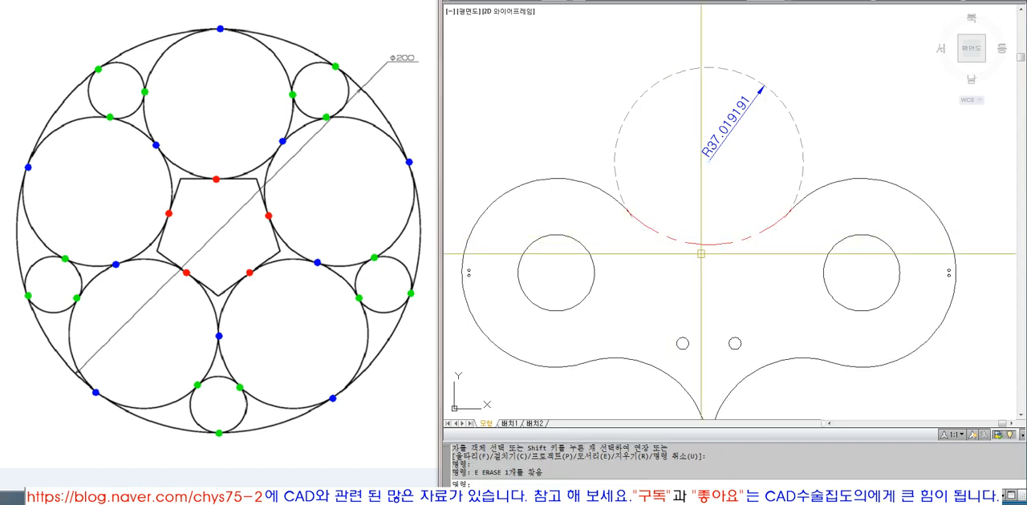
# Step: Match the new top middle arc's properties to the solid outline arcs
pyautogui.write('MA')
pyautogui.press('Return')
pyautogui.click(772, 227)
pyautogui.press('space')
# Step: Erase the dashed arc above the outline together with its radius dimension
pyautogui.click(802, 167)
pyautogui.press('space')
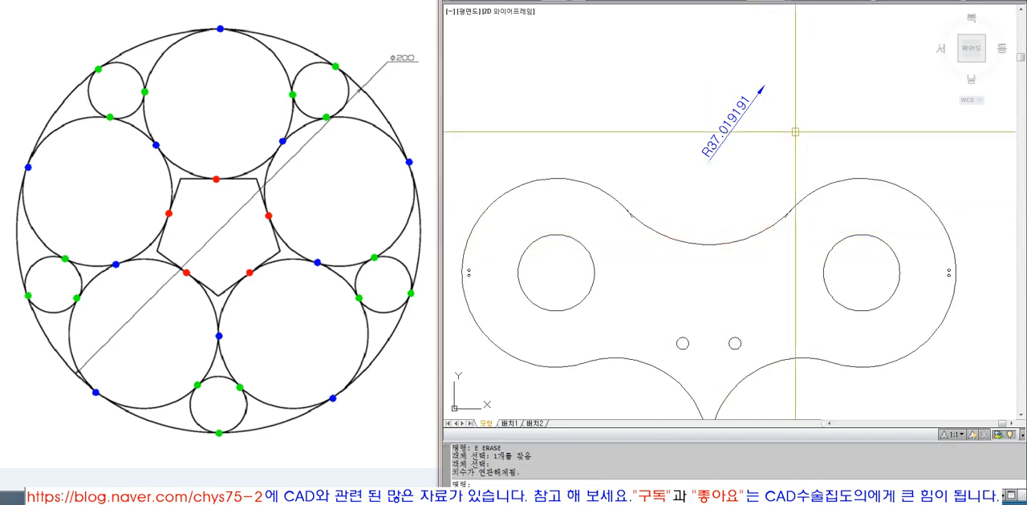
pyautogui.click(794, 132)
pyautogui.click(723, 120)
pyautogui.write('E T')
# Step: Trim the overhanging end of the upper-right outline arc at the new top middle arc
pyautogui.click(777, 222)
pyautogui.scroll(6, 780, 222)
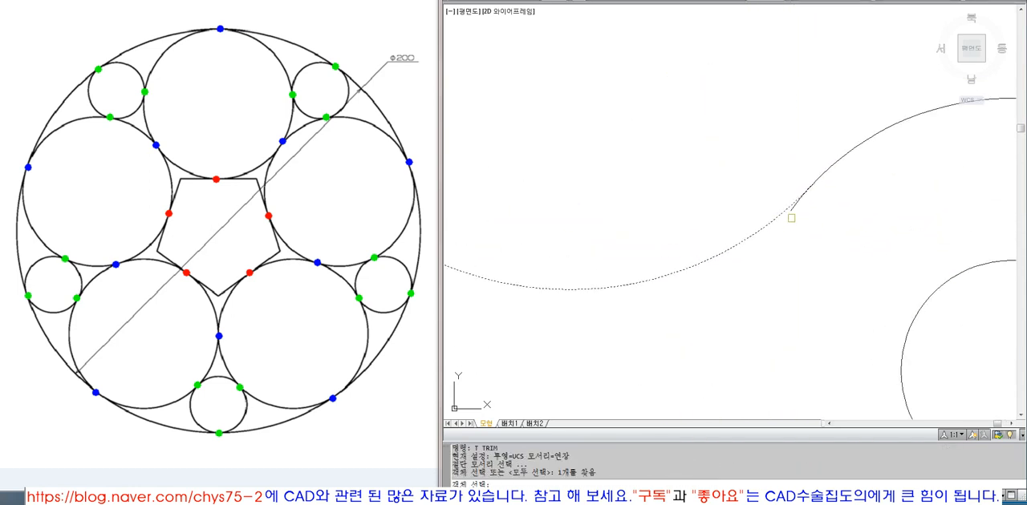
pyautogui.press('space')
pyautogui.click(792, 218)
pyautogui.press('space')
# Step: Trim the overhanging end of the upper-left outline arc at the new top middle arc
pyautogui.scroll(-5, 796, 212)
pyautogui.scroll(6, 641, 221)
pyautogui.press('space')
pyautogui.click(637, 221)
pyautogui.press('space')
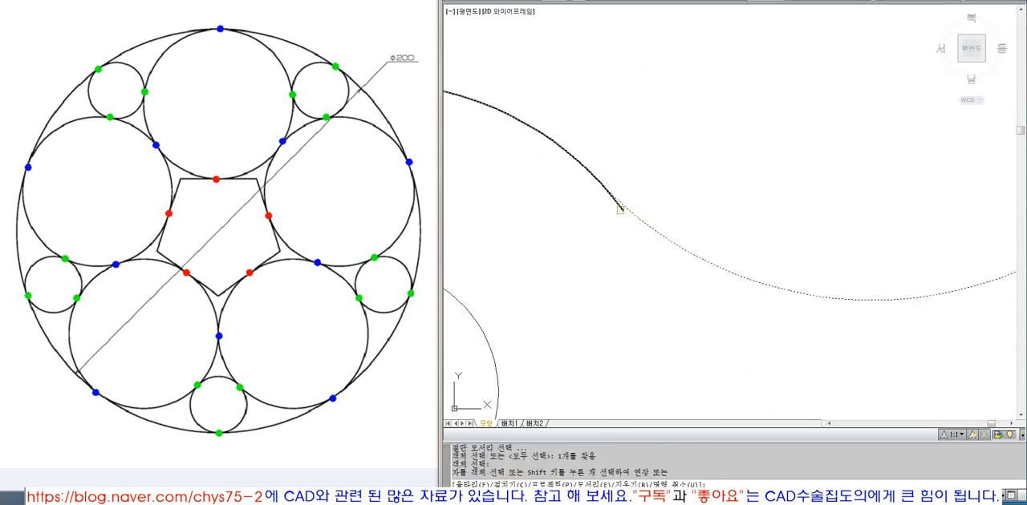
pyautogui.click(621, 209)
pyautogui.press('space')
# Step: Review the face-like outline beside the original circle figure
pyautogui.scroll(-10, 674, 232)
pyautogui.write('Z ZOOM')
pyautogui.click(618, 199)
pyautogui.click(749, 296)
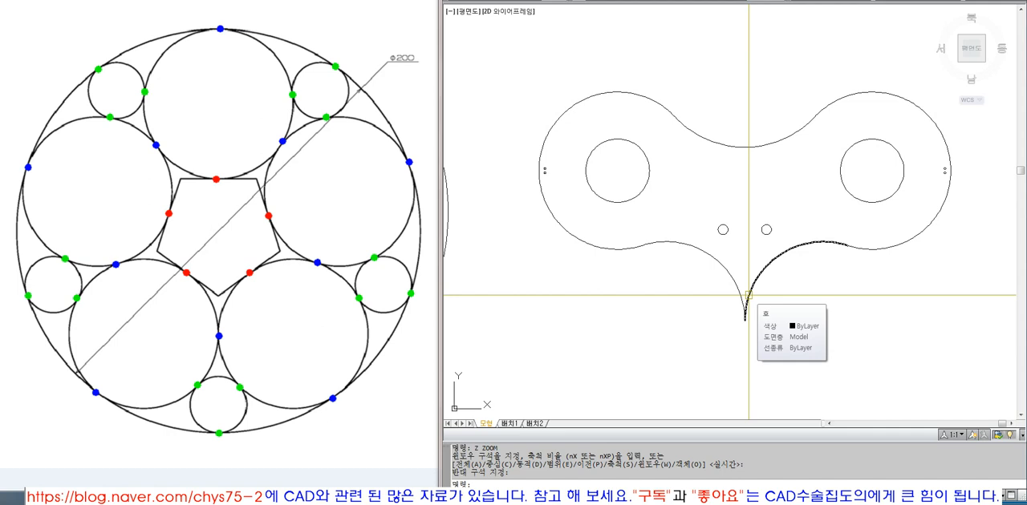
pyautogui.scroll(-6, 738, 257)
pyautogui.scroll(3, 810, 223)
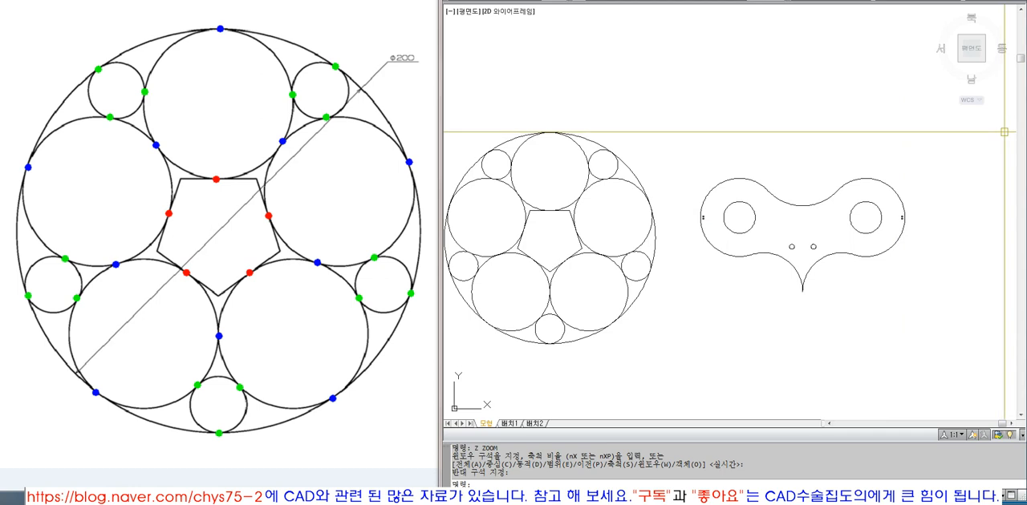
pyautogui.scroll(-1, 1003, 132)
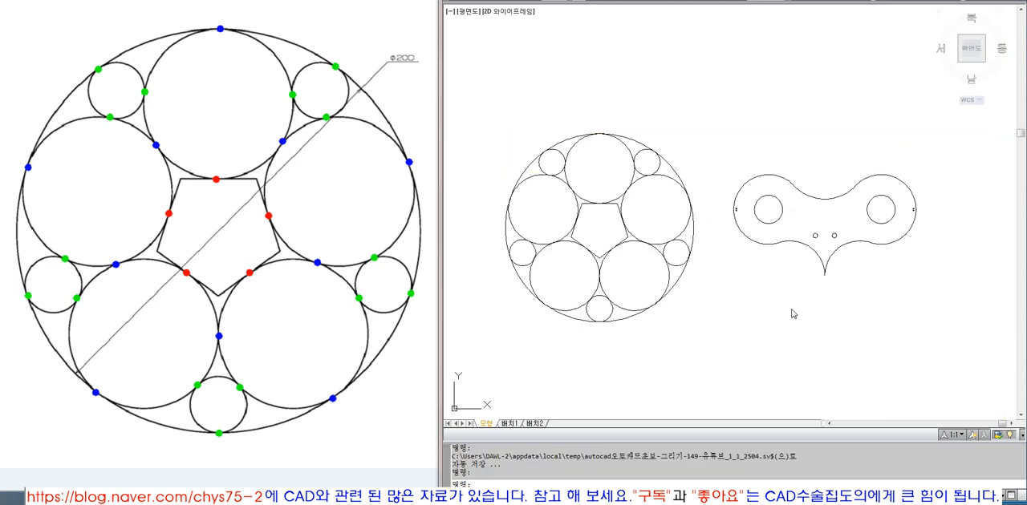
pyautogui.moveTo(772, 276); pyautogui.dragTo(729, 274, button='middle')
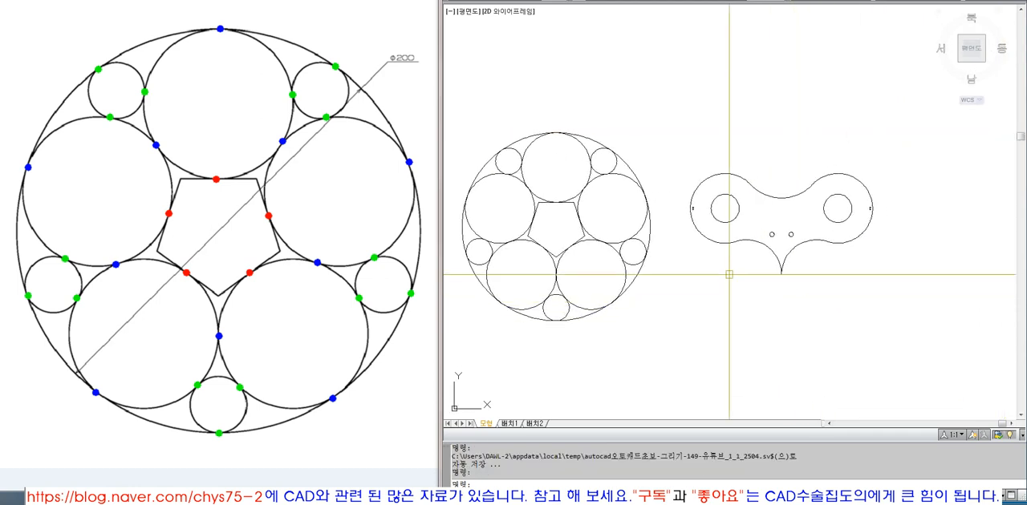
pyautogui.write('z')
pyautogui.press('Return')
pyautogui.click(460, 99)
pyautogui.click(934, 358)
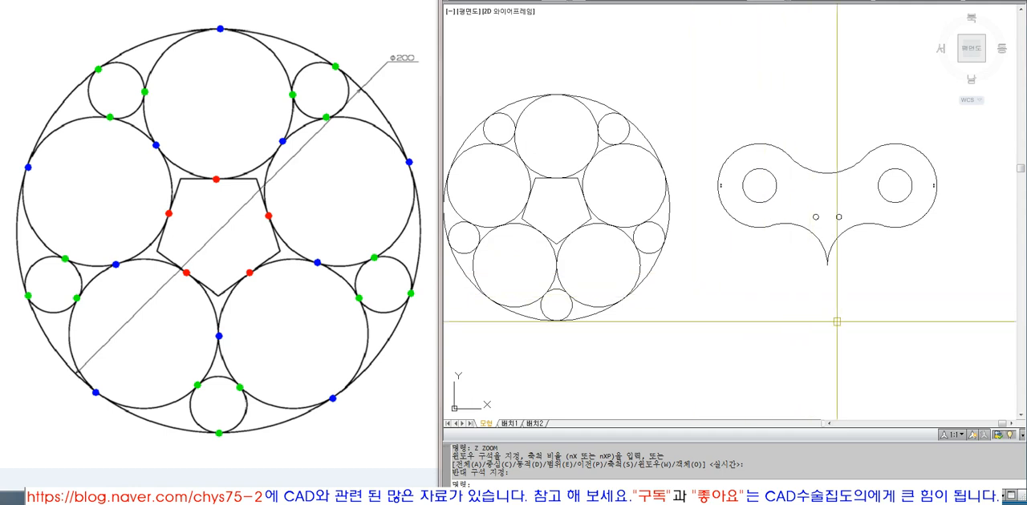
# Step: Inspect the face-like outline up close, including its lower-left arc and top middle arc
pyautogui.moveTo(795, 224); pyautogui.dragTo(724, 158, button='middle')
pyautogui.write('z')
pyautogui.press('space')
pyautogui.click(631, 47)
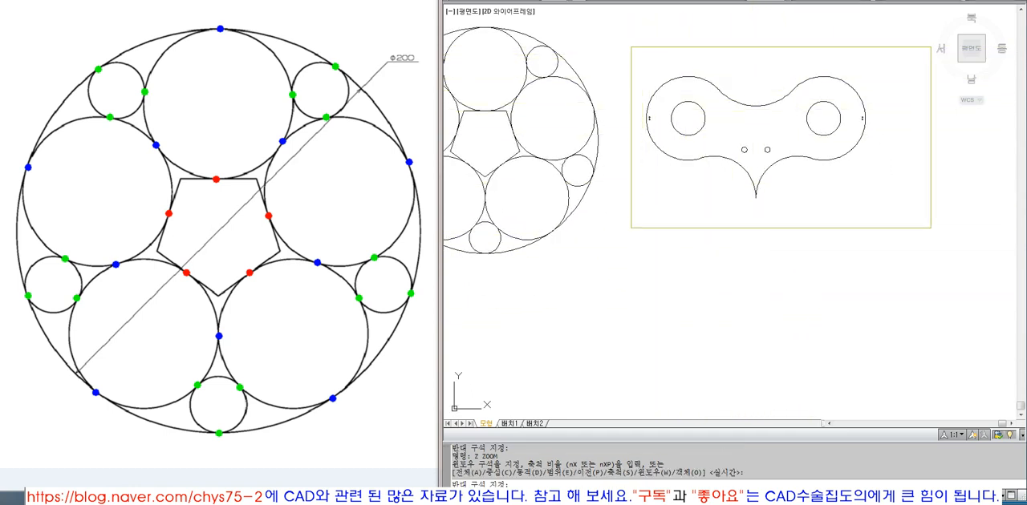
pyautogui.click(930, 232)
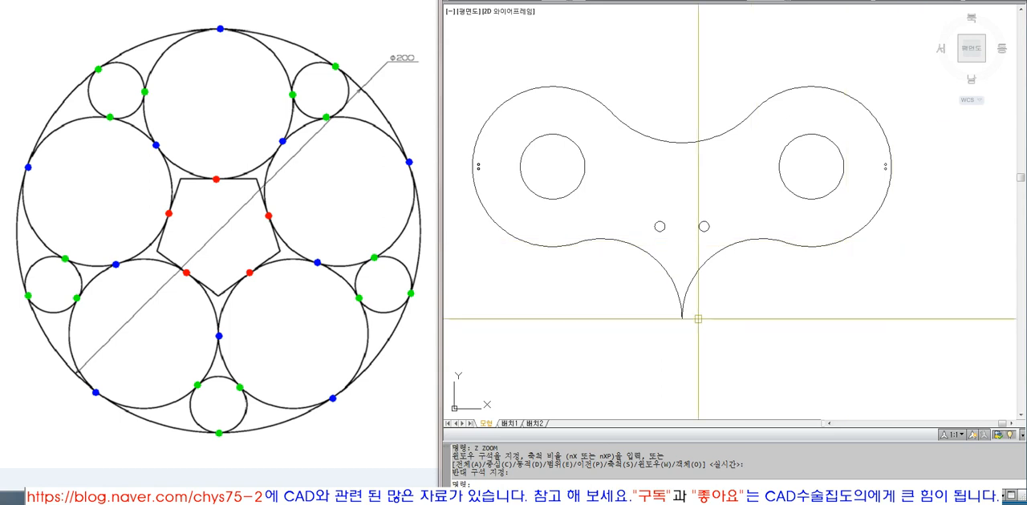
pyautogui.click(623, 241)
pyautogui.press('Escape')
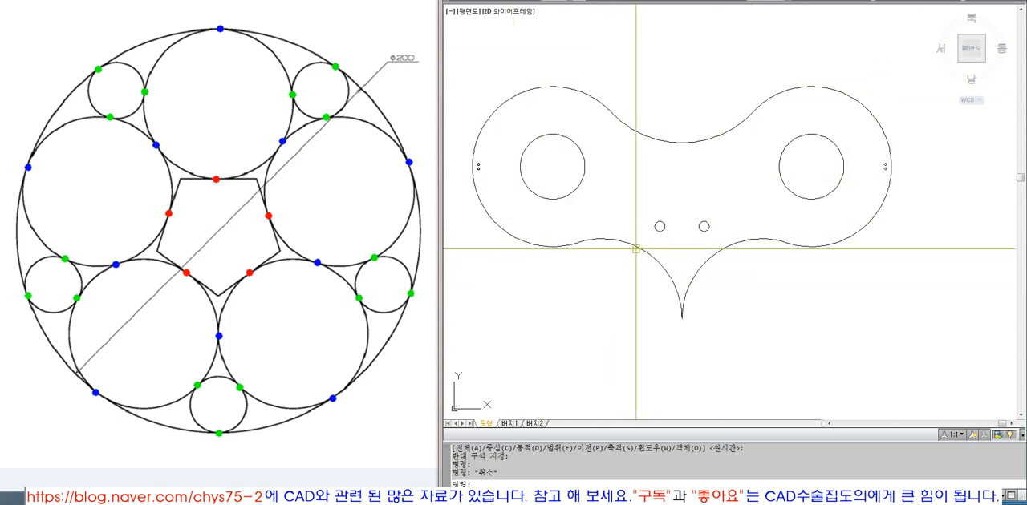
pyautogui.click(626, 243)
pyautogui.press('Escape')
pyautogui.click(668, 138)
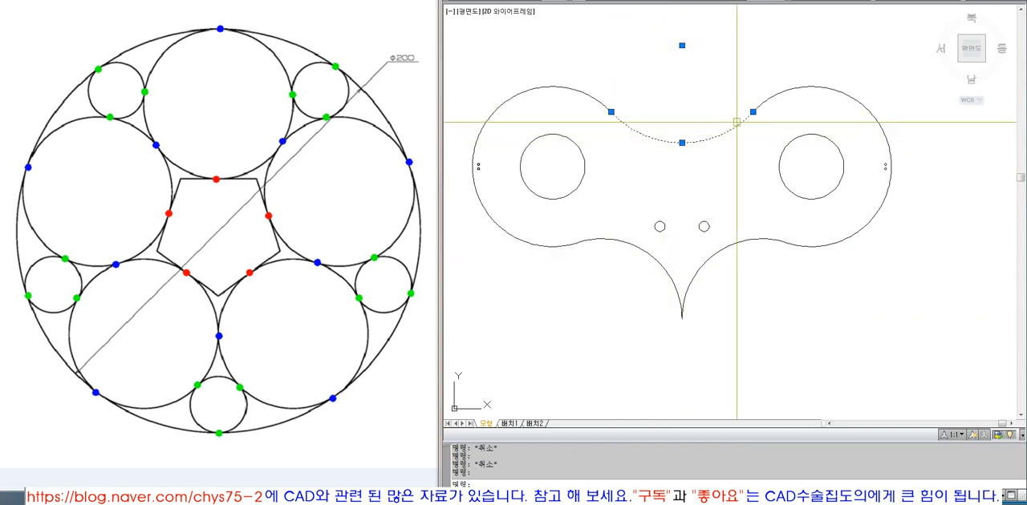
pyautogui.press('Escape')
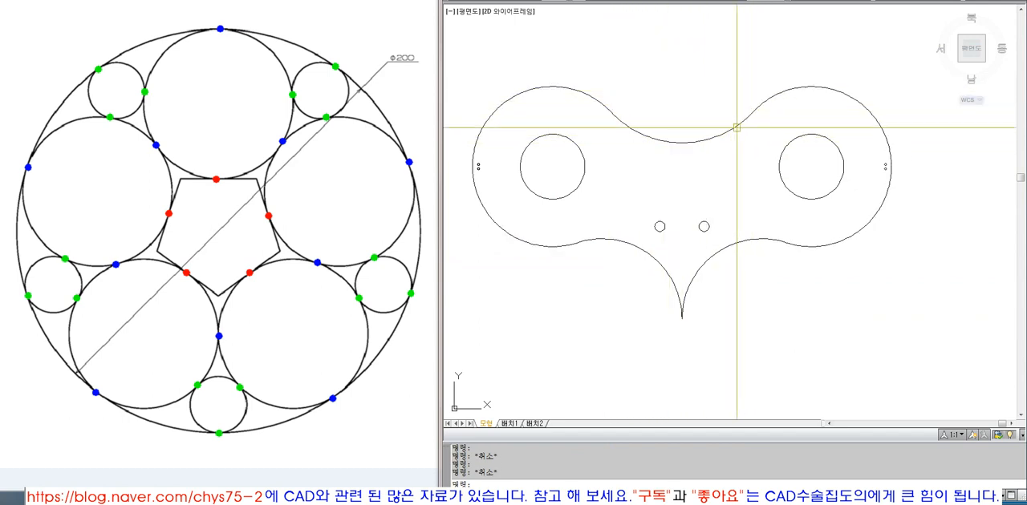
# Step: Draw a circle of radius 60 tangent to the upper-left and upper-right arcs of the face-like outline
pyautogui.write('ci')
pyautogui.press('Return')
pyautogui.write('TT')
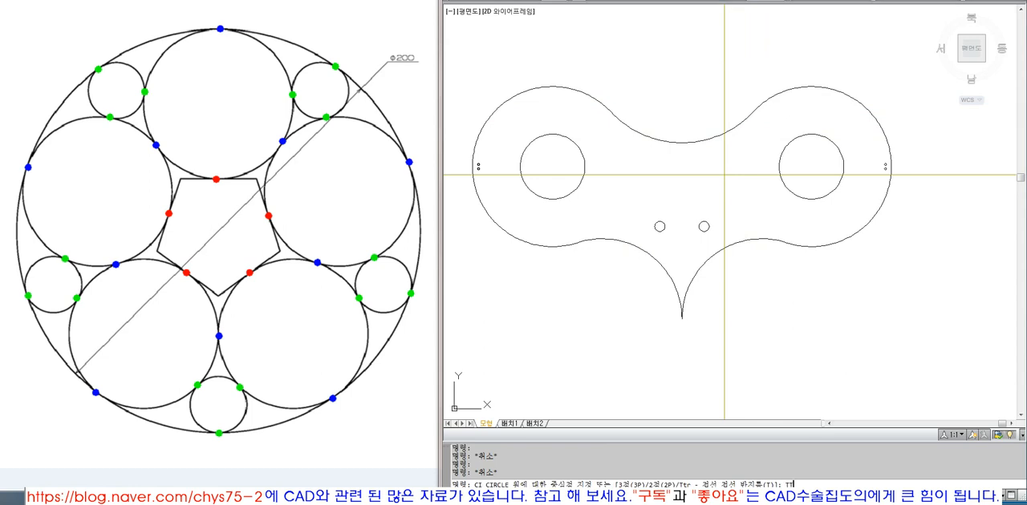
pyautogui.write('R')
pyautogui.press('Return')
pyautogui.click(584, 93)
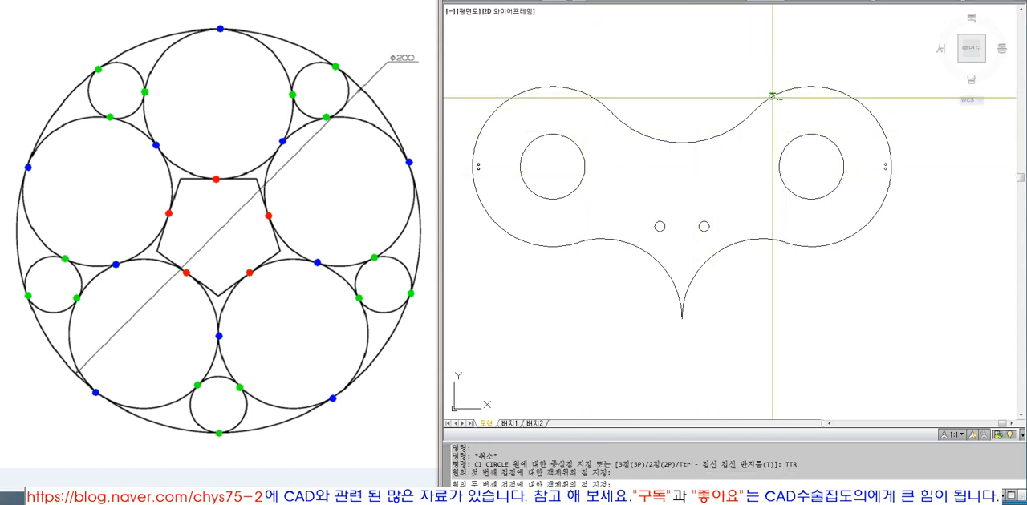
pyautogui.click(771, 96)
pyautogui.write('60')
pyautogui.press('Return')
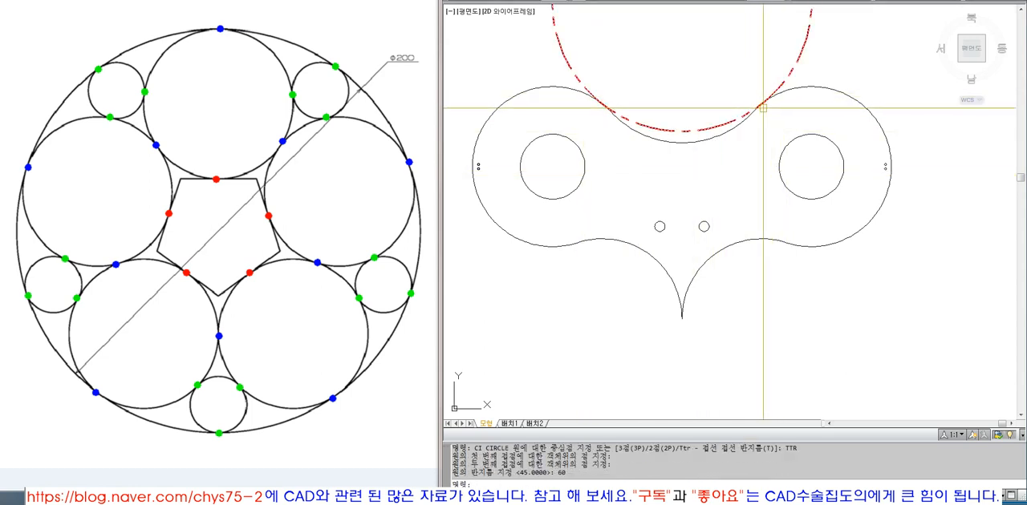
# Step: Trim the new tangent circle to its lower arc, using the large left and right outline arcs as cutting edges
pyautogui.write('tr')
pyautogui.press('Return')
pyautogui.click(794, 92)
pyautogui.click(581, 94)
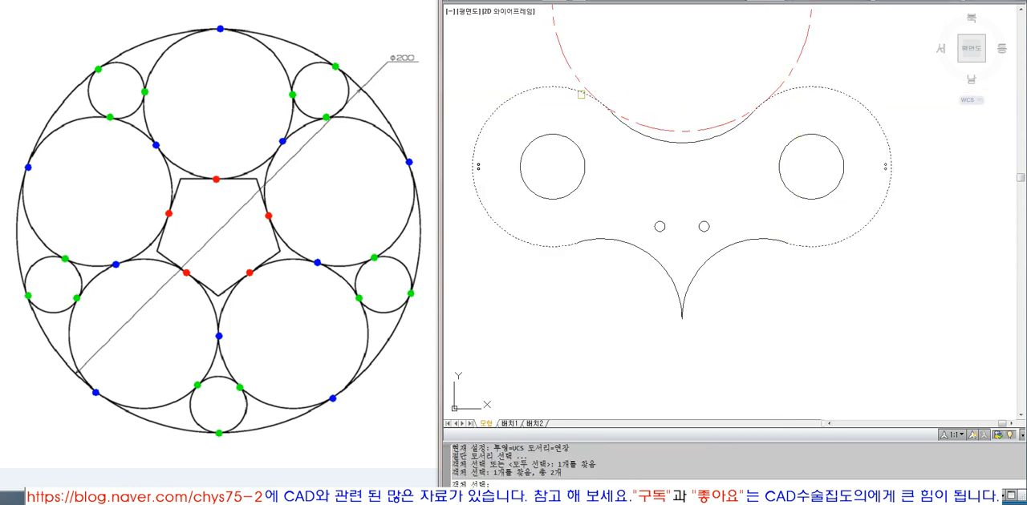
pyautogui.press('Return')
pyautogui.click(587, 86)
pyautogui.press('Return')
pyautogui.press('Return')
pyautogui.click(644, 125)
pyautogui.press('Return')
pyautogui.click(633, 131)
pyautogui.press('Return')
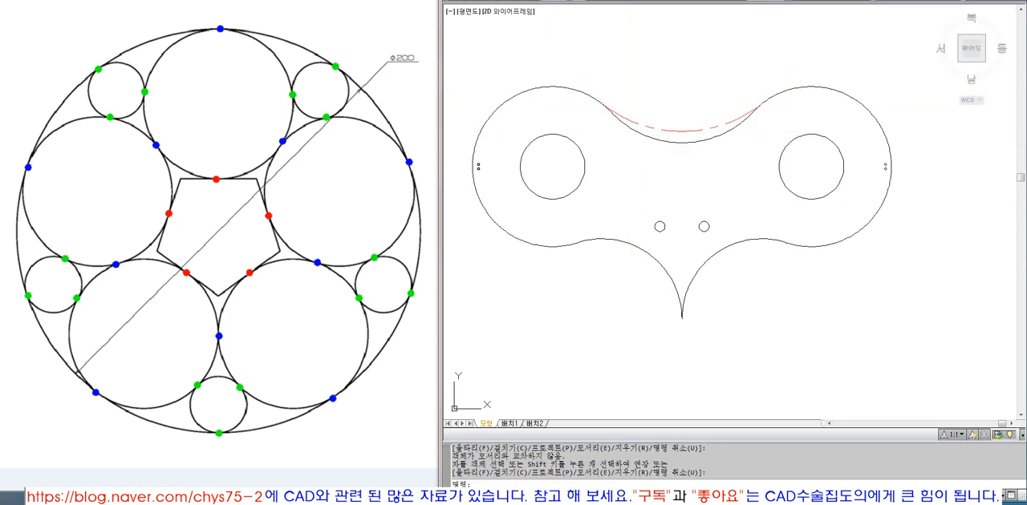
# Step: Erase the old, deeper top middle arc and trim the outline arcs' overhanging ends at the new arc
pyautogui.click(633, 130)
pyautogui.write('e tr')
pyautogui.scroll(5, 622, 117)
pyautogui.click(603, 114)
pyautogui.press('Return')
pyautogui.click(583, 104)
pyautogui.scroll(-5, 586, 157)
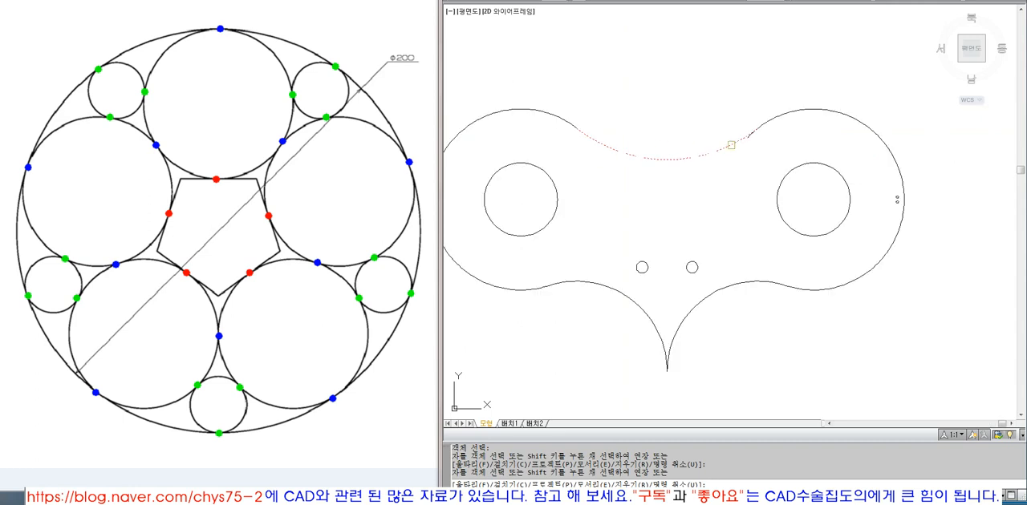
# Step: Match the red dashed top middle arc's properties to those of the upper-right outline arc
pyautogui.scroll(3, 731, 144)
pyautogui.write('ma')
pyautogui.press('Return')
pyautogui.click(760, 97)
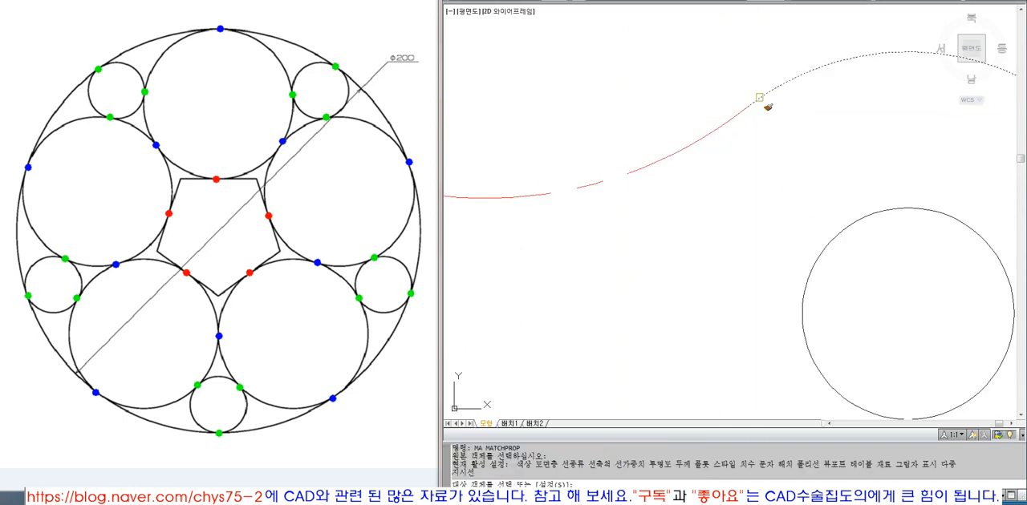
pyautogui.click(716, 130)
pyautogui.press('Return')
# Step: Examine the finished face-like outline up close and compare it with the original circle figure
pyautogui.scroll(-8, 748, 182)
pyautogui.write('z')
pyautogui.press('Return')
pyautogui.click(564, 132)
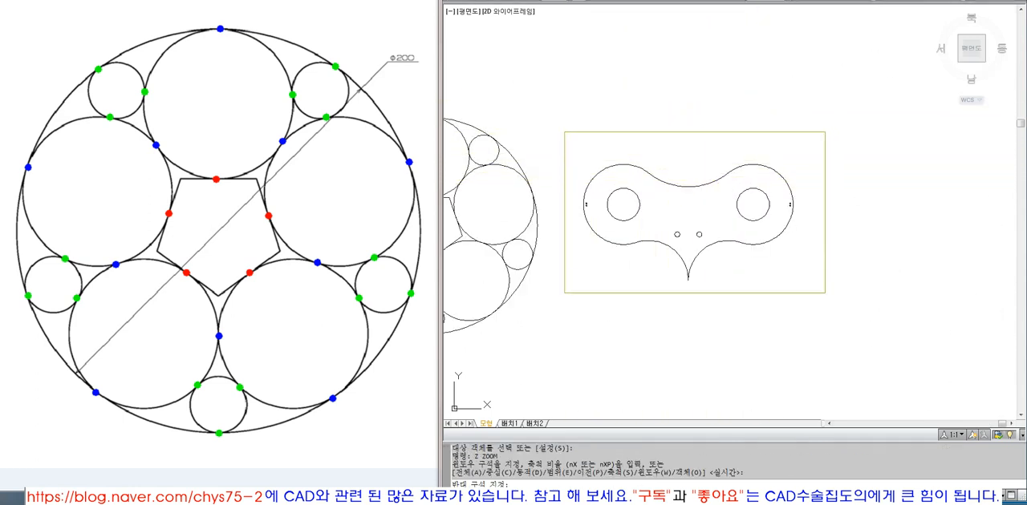
pyautogui.click(824, 293)
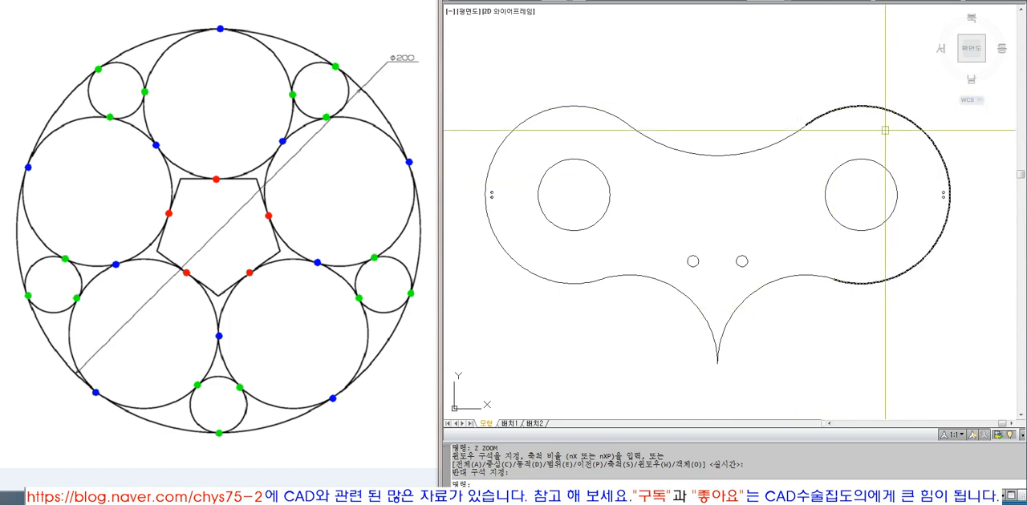
pyautogui.moveTo(850, 261)
pyautogui.mouseDown(button='middle')
pyautogui.moveTo(857, 238)
pyautogui.moveTo(836, 239)
pyautogui.mouseUp(button='middle')
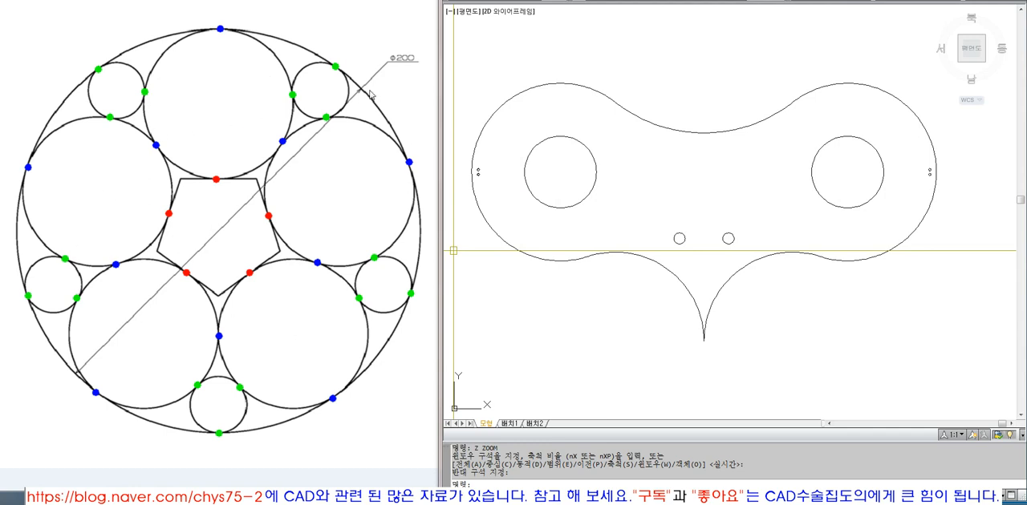
pyautogui.click(361, 279)
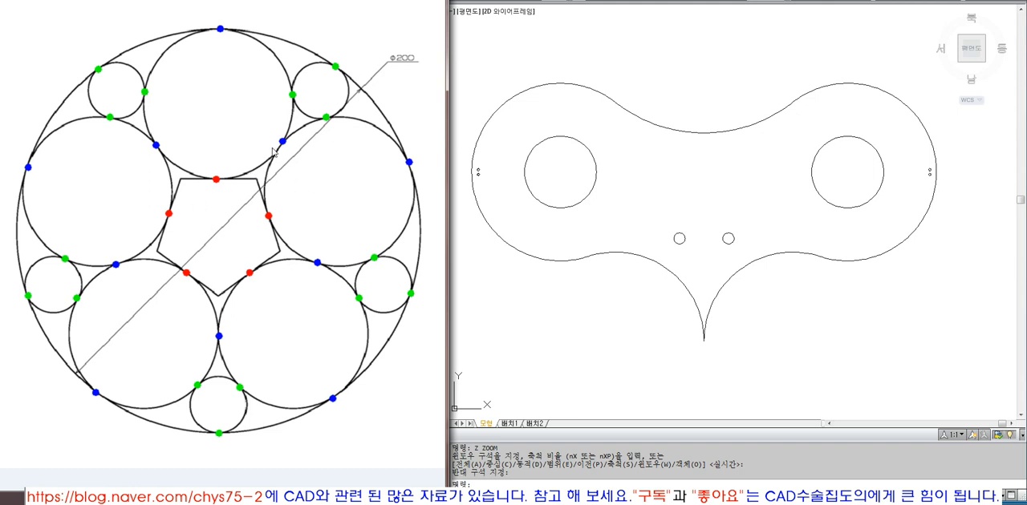
pyautogui.click(624, 207)
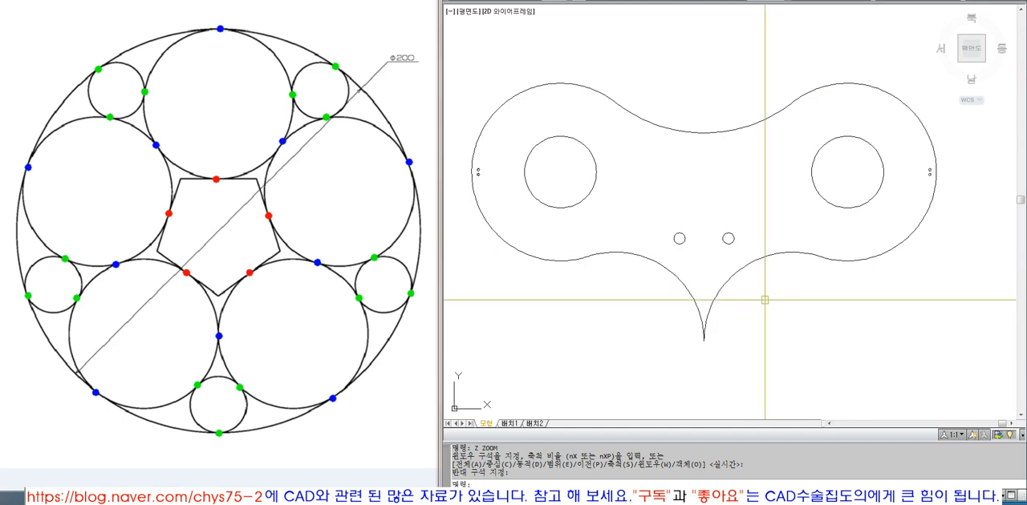
pyautogui.scroll(-3, 764, 300)
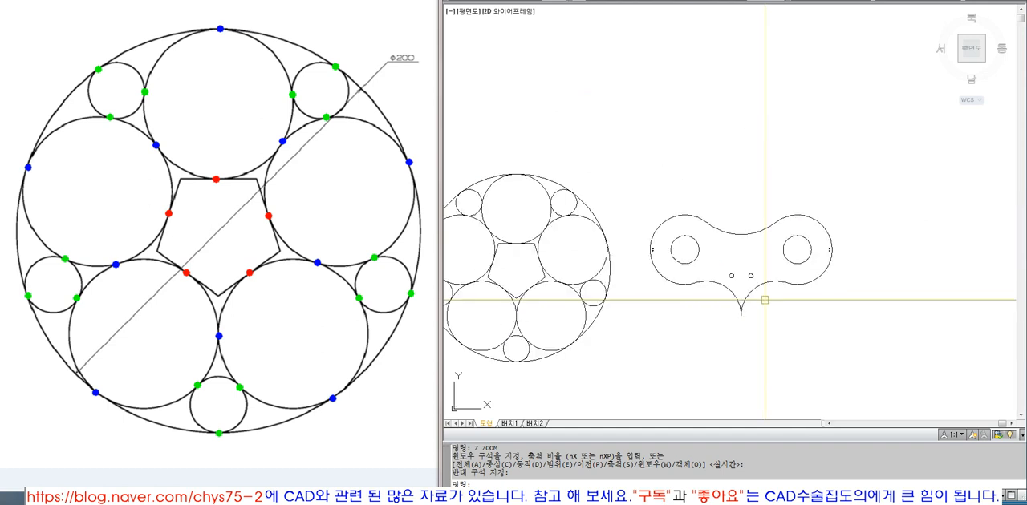
pyautogui.scroll(-2, 687, 299)
pyautogui.scroll(2, 686, 296)
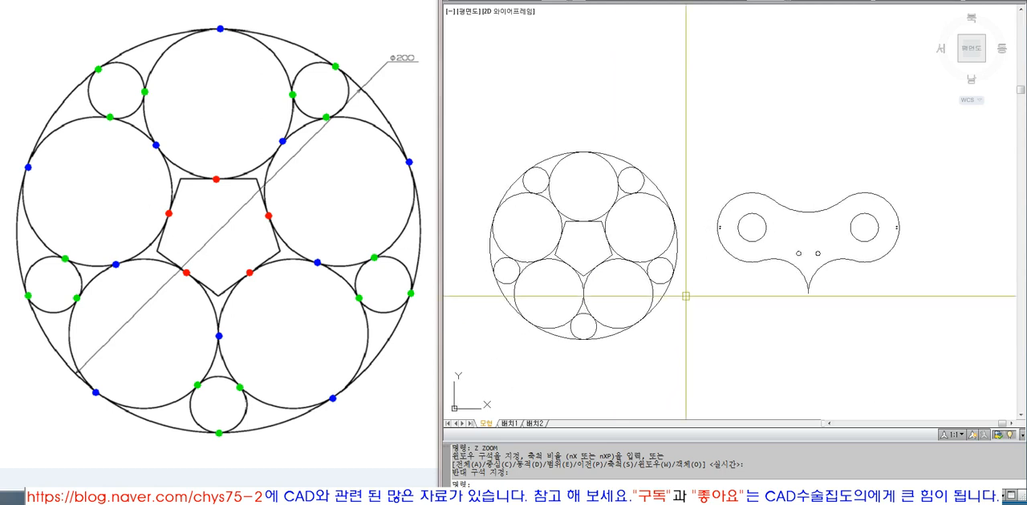
pyautogui.scroll(3, 570, 258)
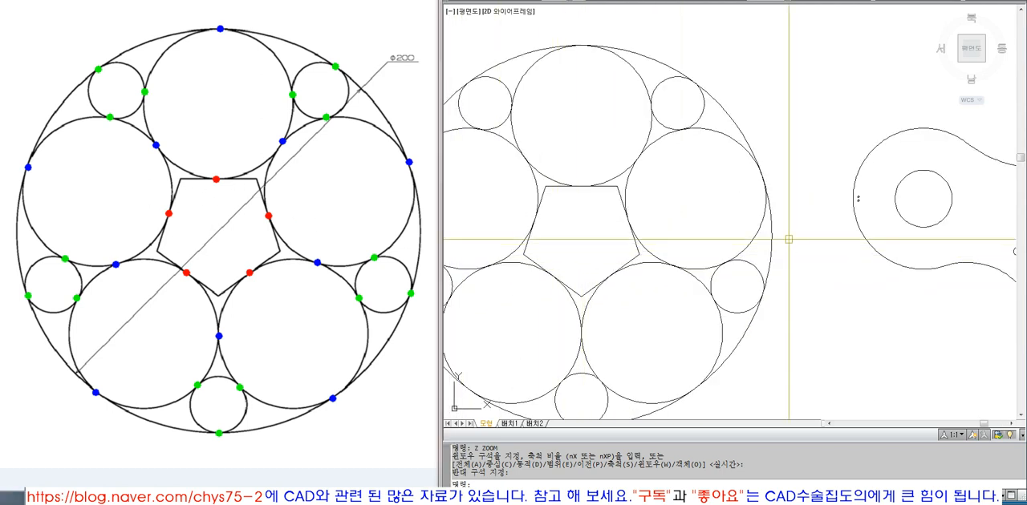
pyautogui.scroll(-2, 788, 239)
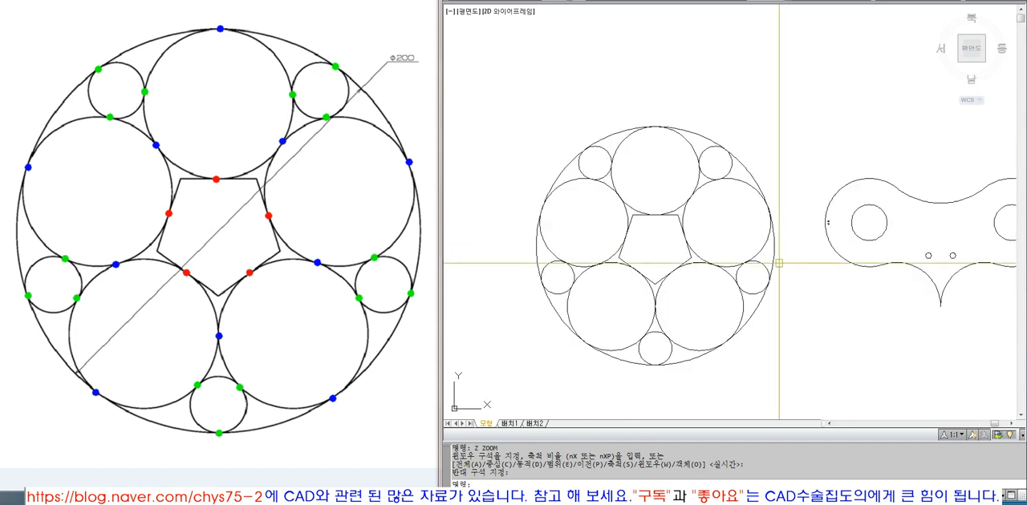
pyautogui.scroll(-2, 710, 249)
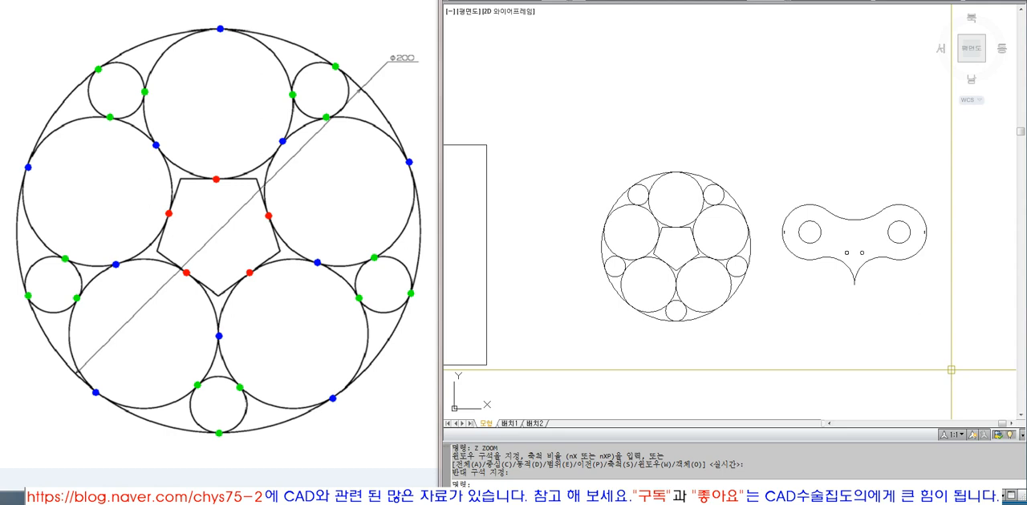
# Step: Zoom to the drawing's extents, and fit the rectangular title frame in the view with the Object zoom option
pyautogui.write('z')
pyautogui.press('Return')
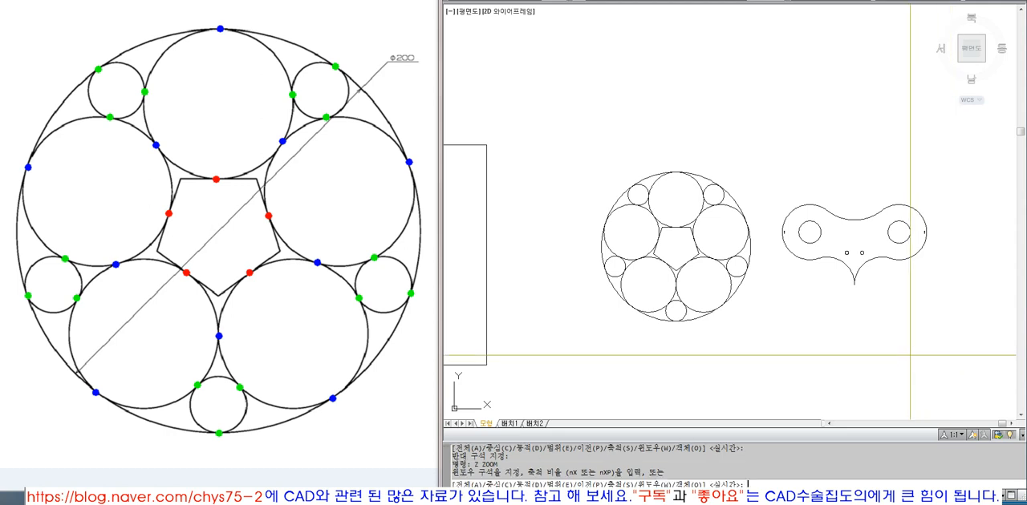
pyautogui.write('e')
pyautogui.press('Return')
pyautogui.write('z')
pyautogui.press('Return')
pyautogui.write('o')
pyautogui.press('Return')
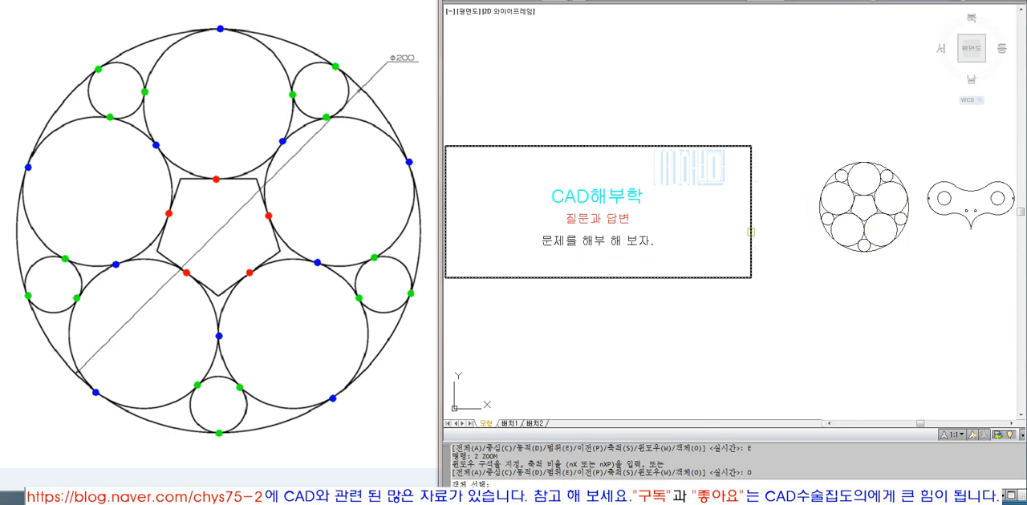
pyautogui.click(746, 230)
pyautogui.press('Return')
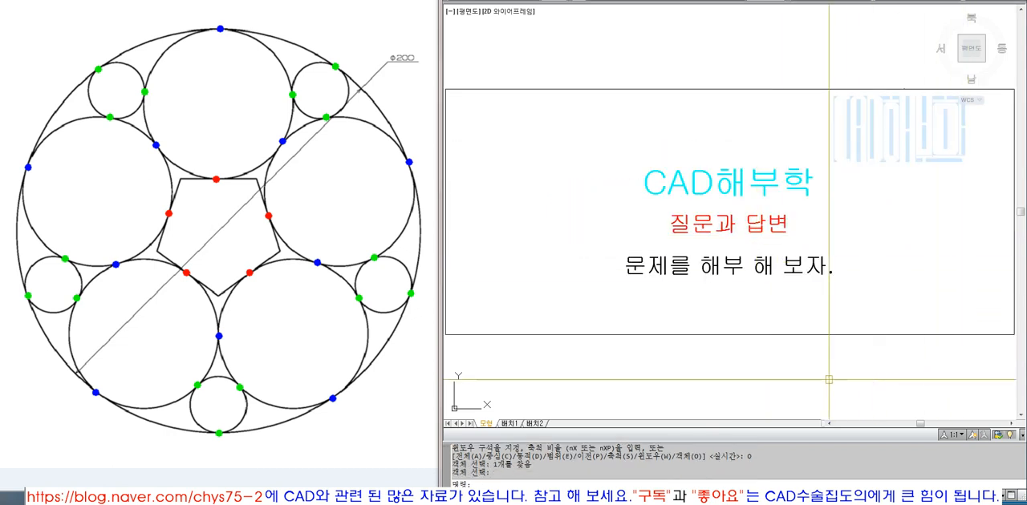
pyautogui.click(279, 347)
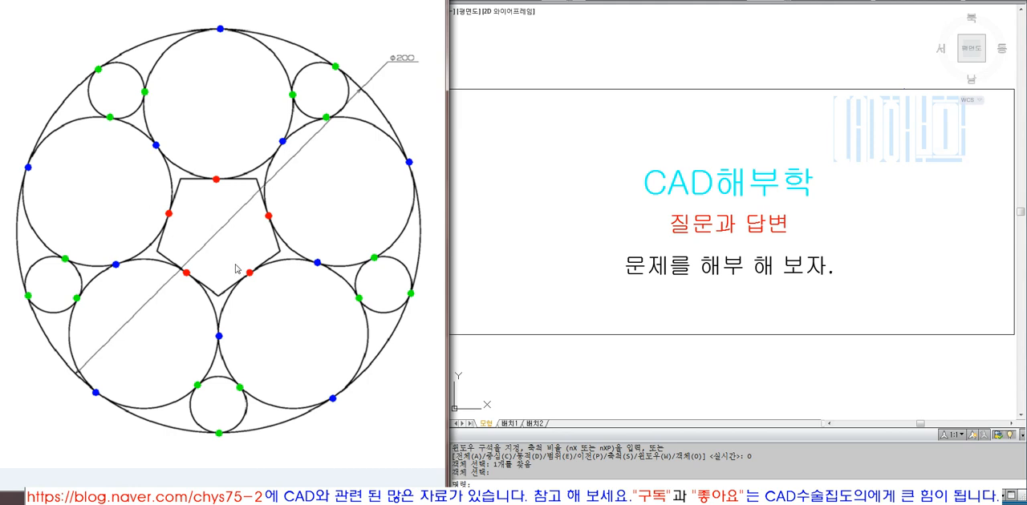
pyautogui.click(558, 194)
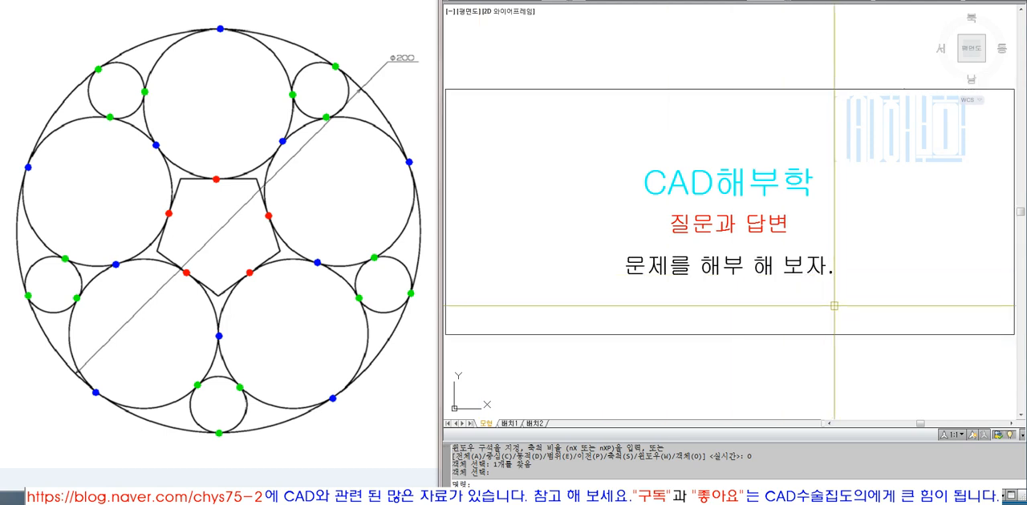
pyautogui.click(824, 379)
pyautogui.click(870, 389)
pyautogui.click(919, 394)
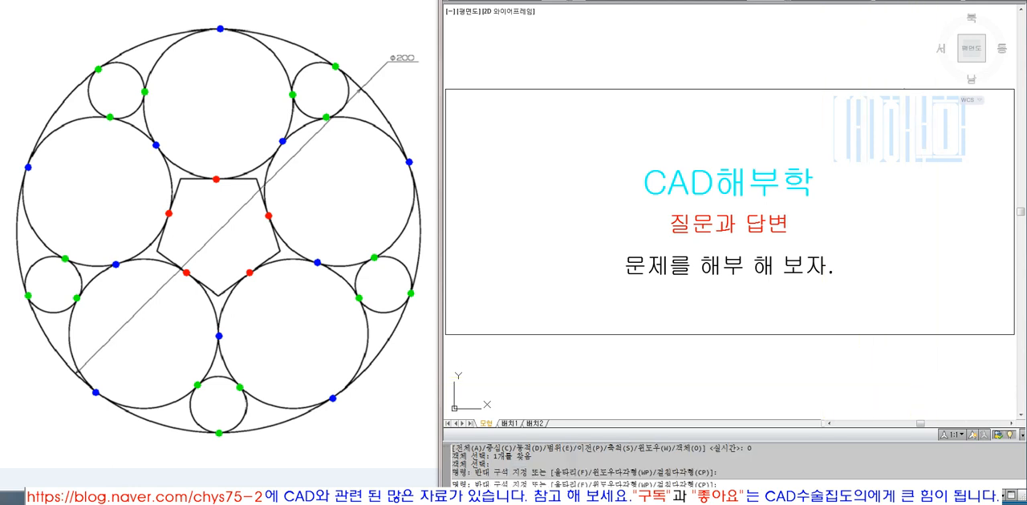
pyautogui.click(960, 399)
pyautogui.click(994, 402)
pyautogui.click(1000, 404)
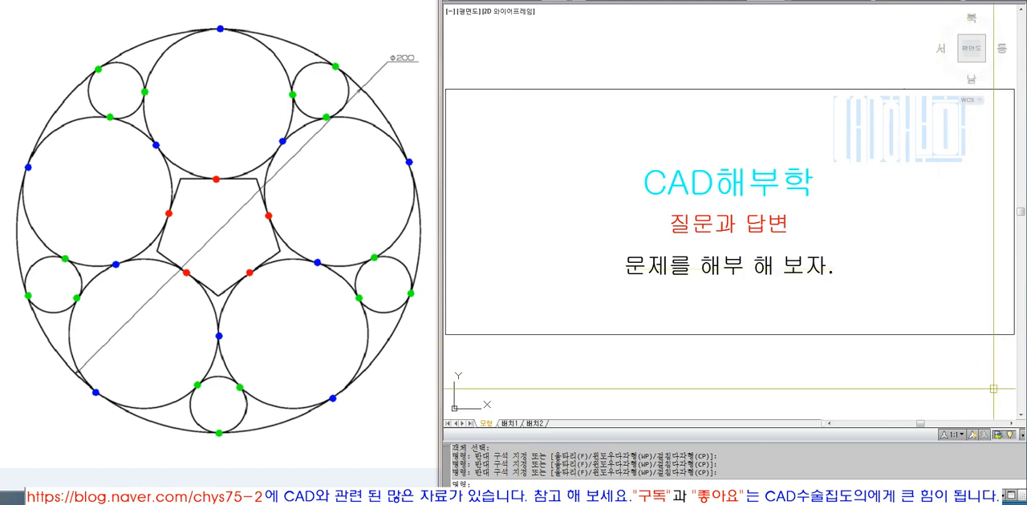
pyautogui.click(1009, 412)
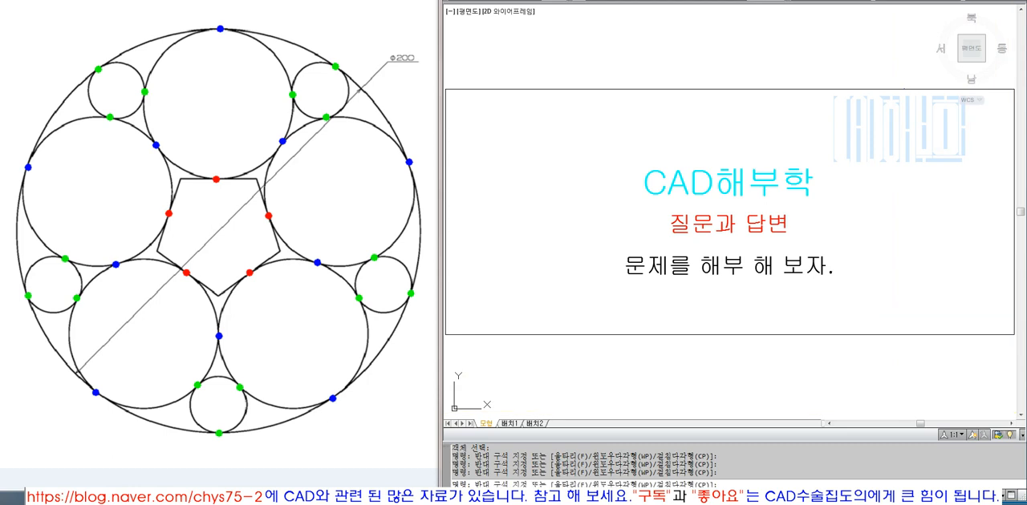
pyautogui.click(1001, 408)
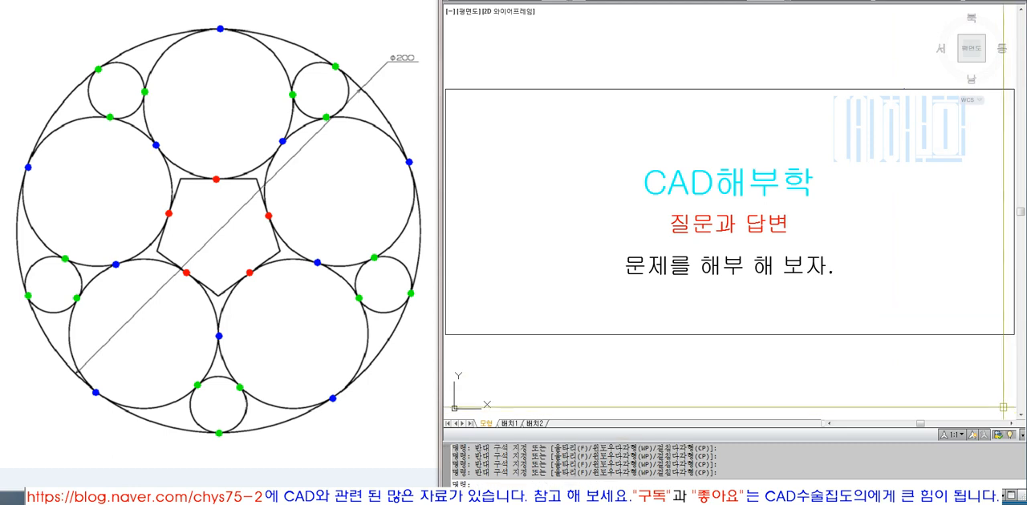